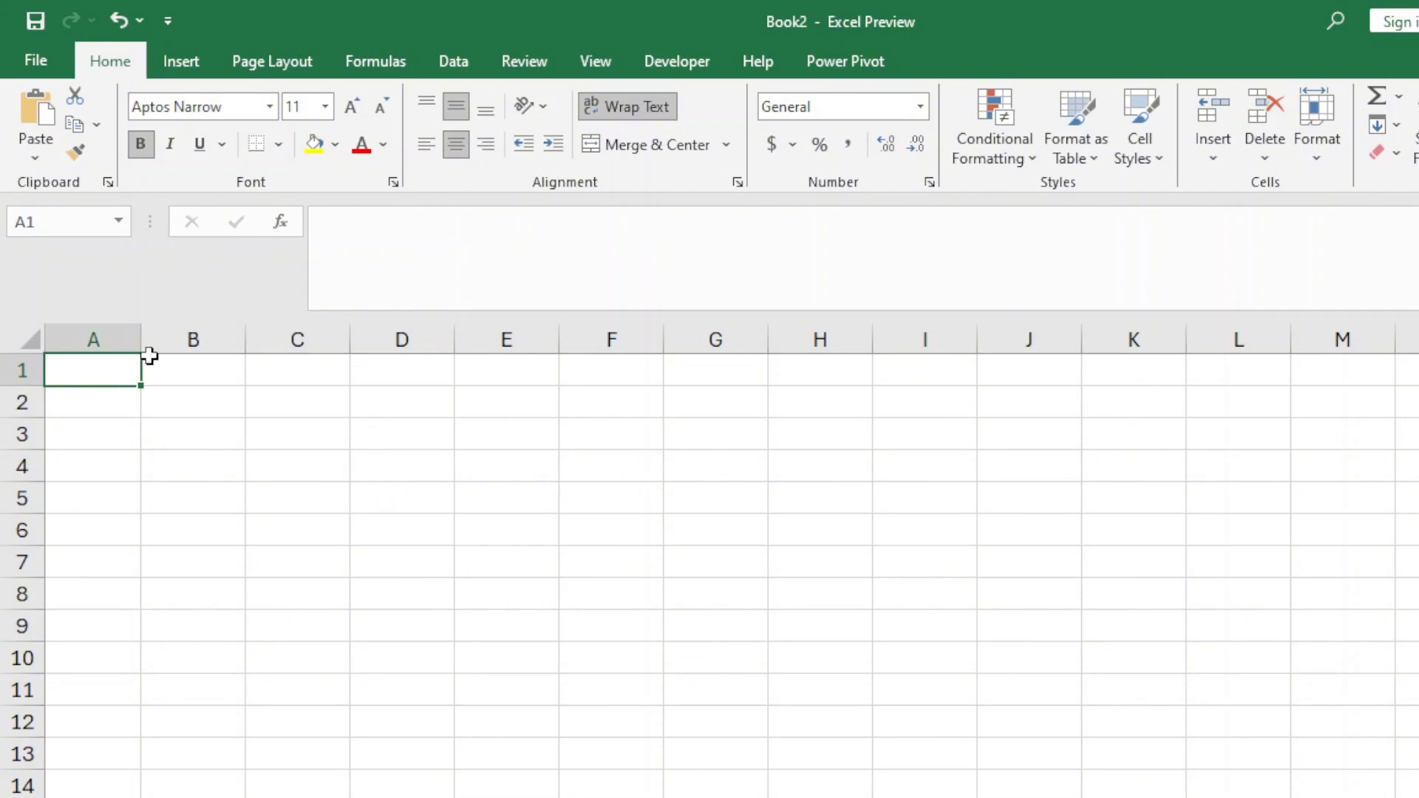
- Write the syntax =SWITCH(expression, value1, result1, value2, result2,...Default) in cell A1
{"action": "left_click", "coordinate": [564, 255]}
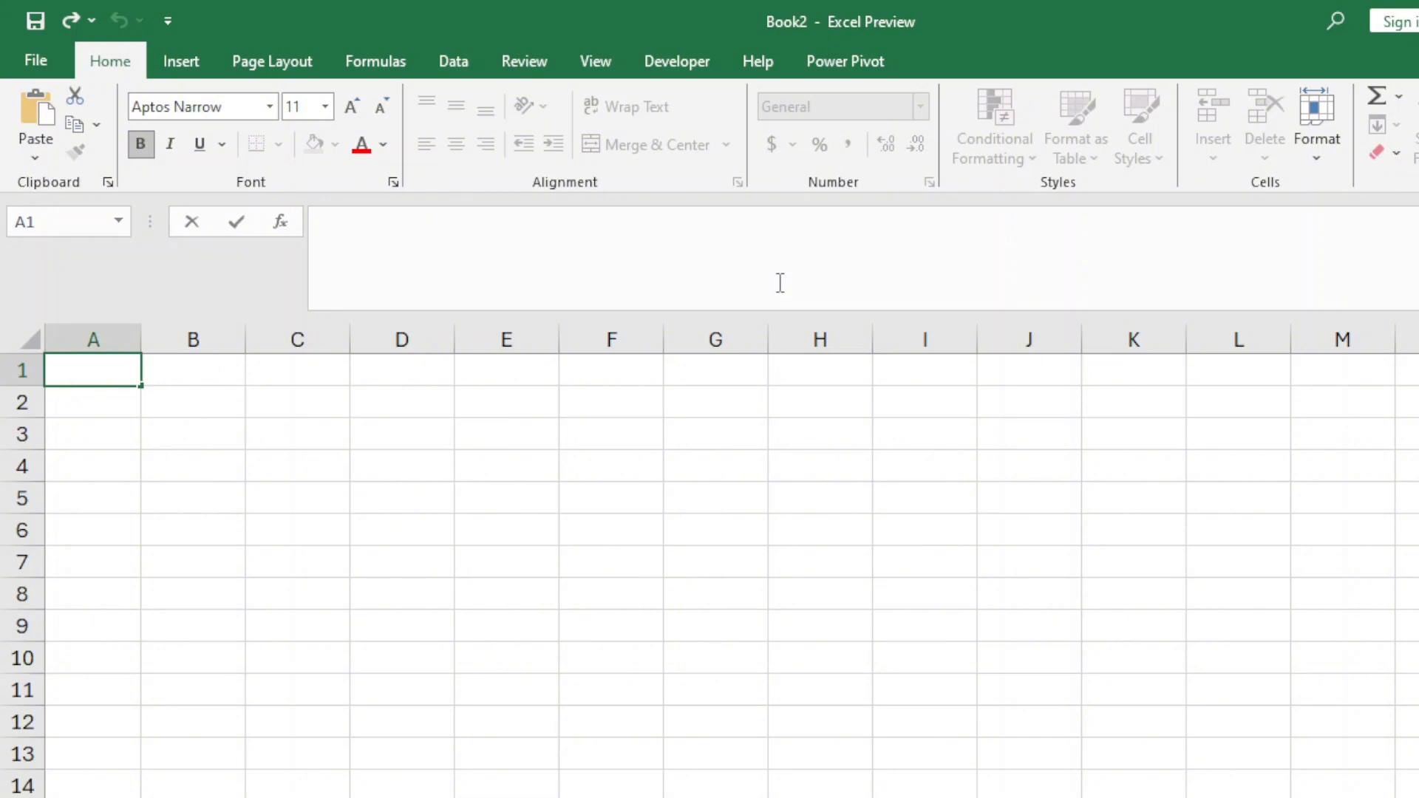
{"action": "type", "text": "=SWI"}
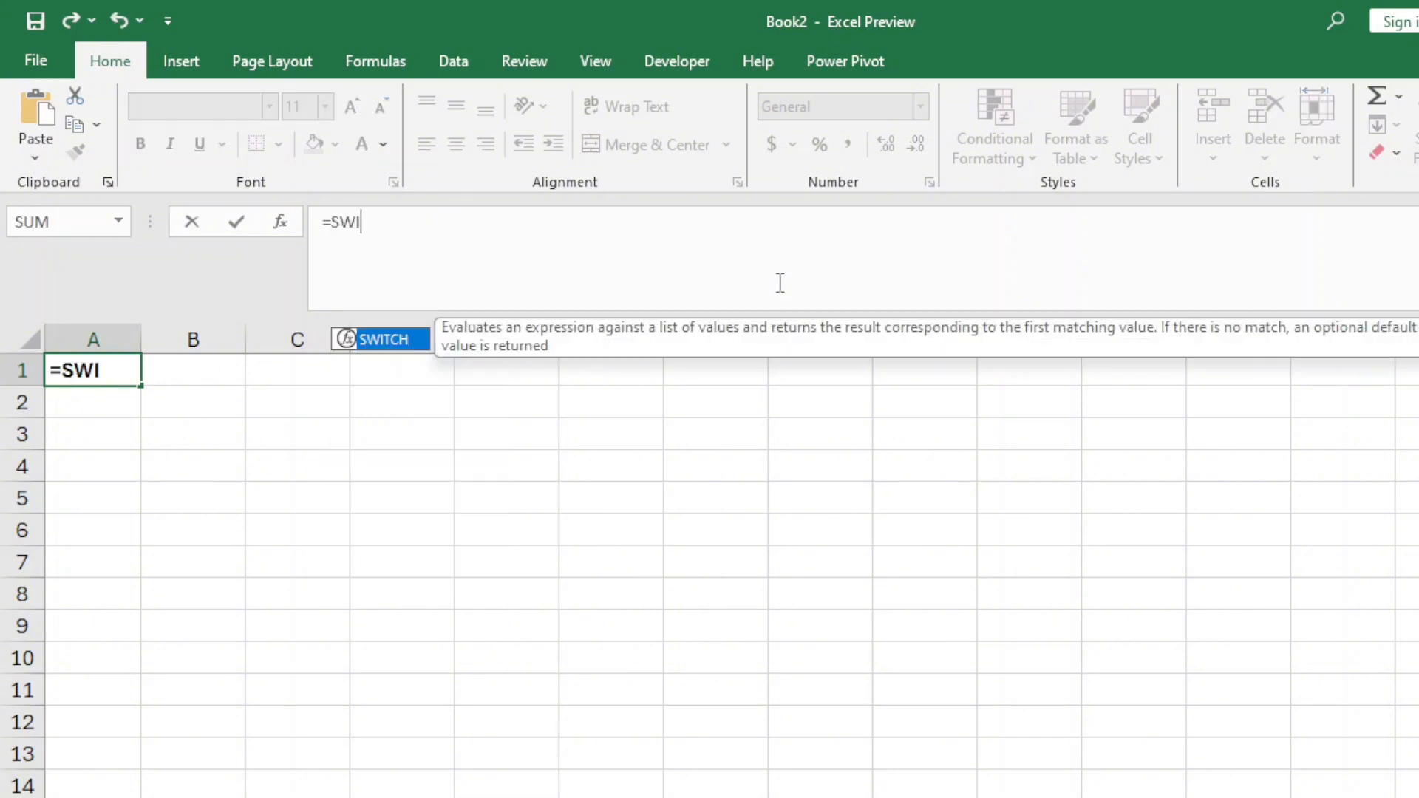
{"action": "type", "text": "TCH("}
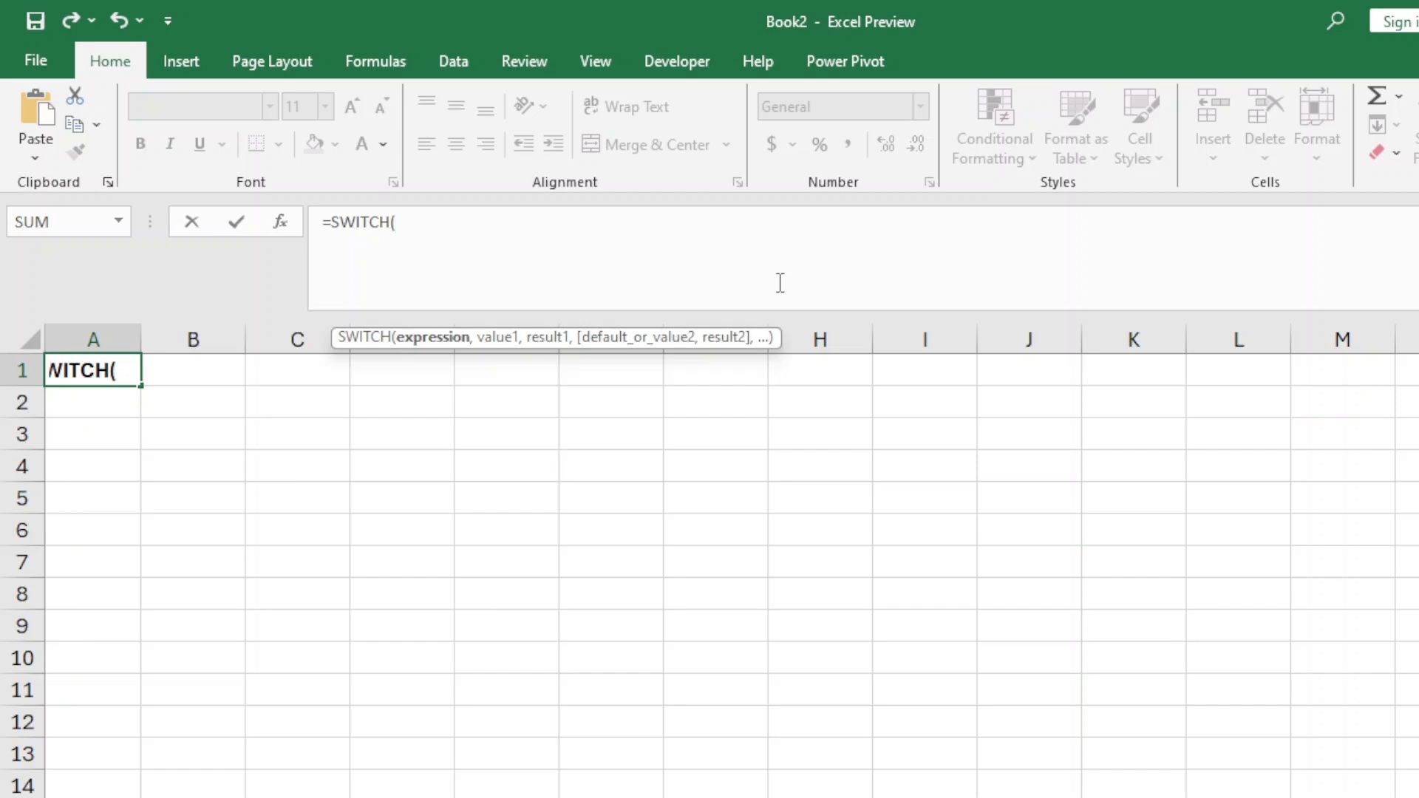
{"action": "type", "text": "expressio"}
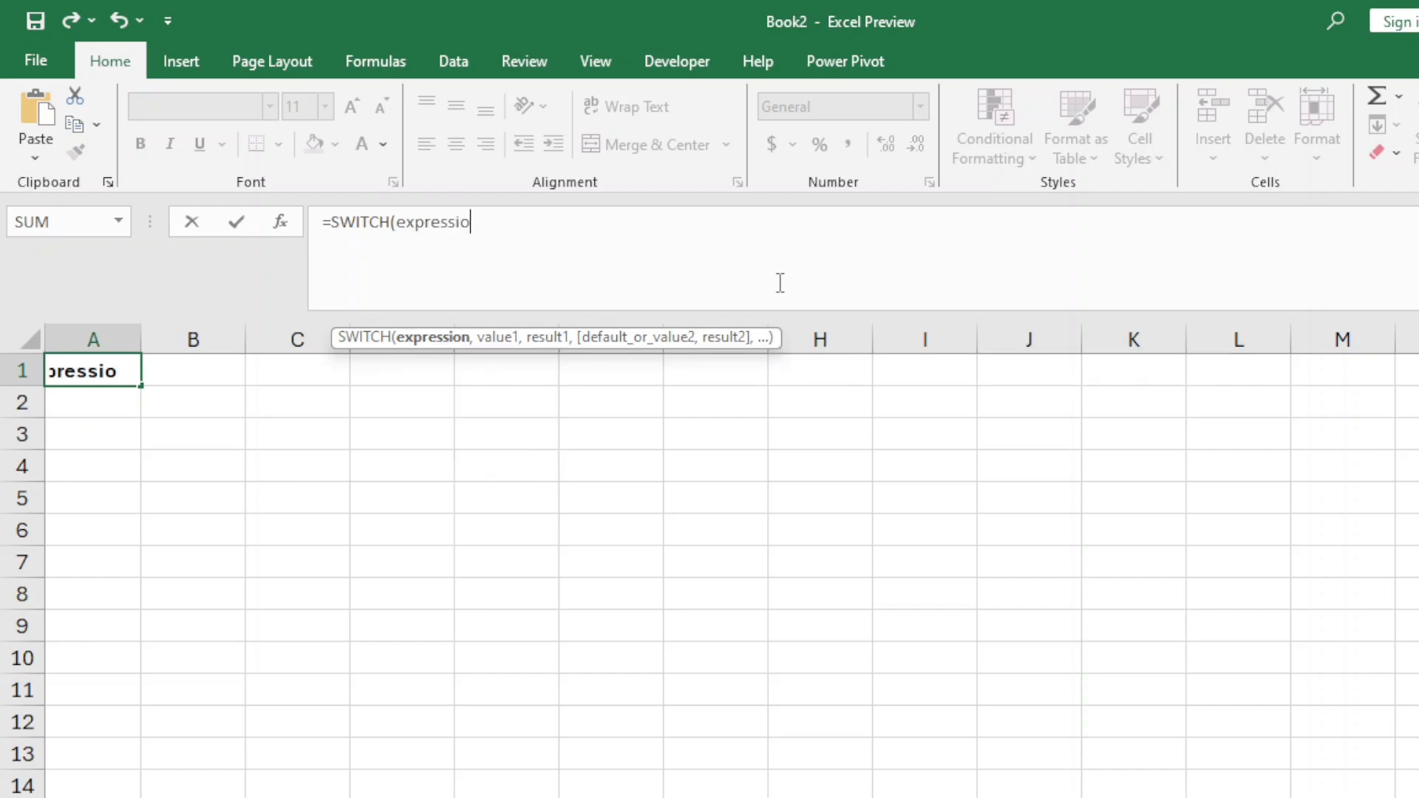
{"action": "type", "text": "n, "}
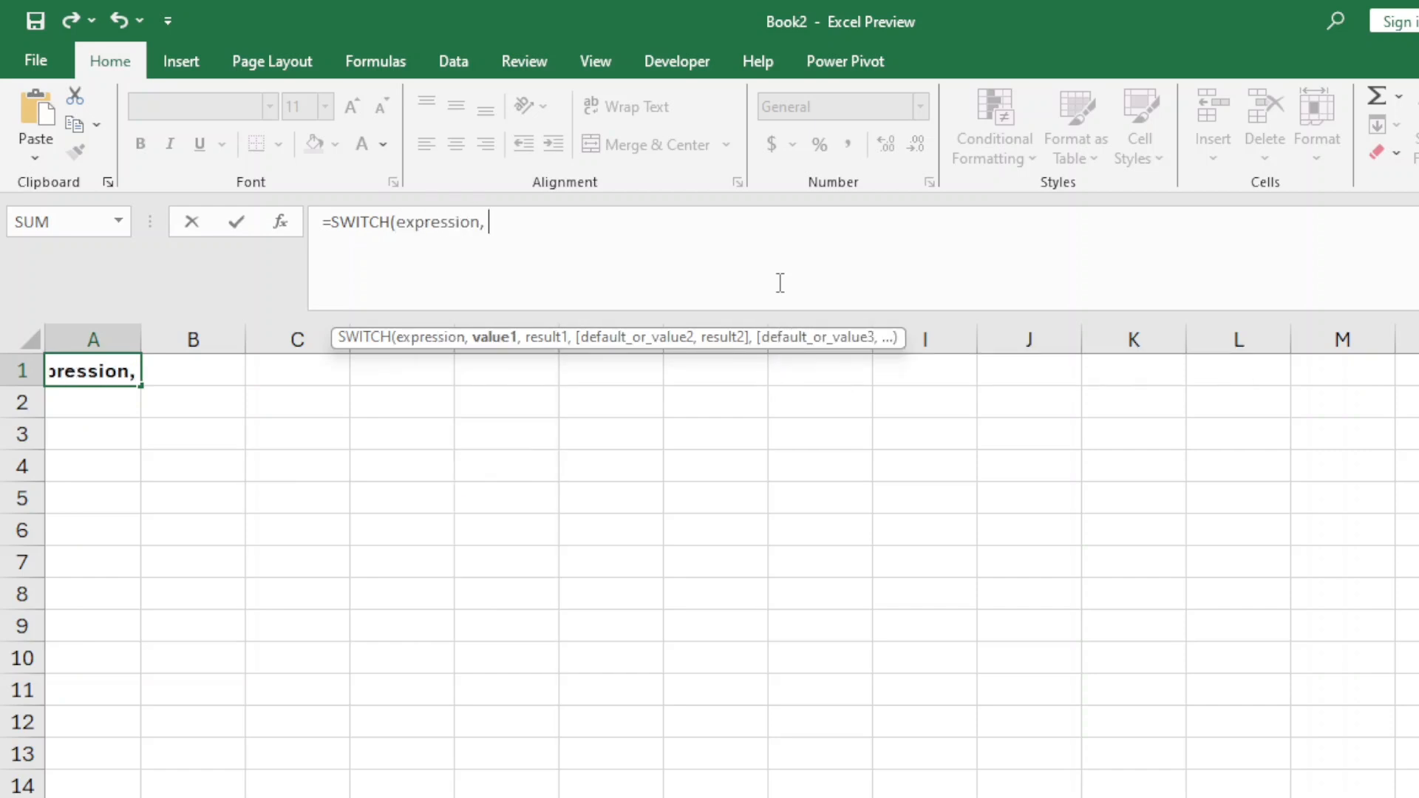
{"action": "type", "text": "value1, "}
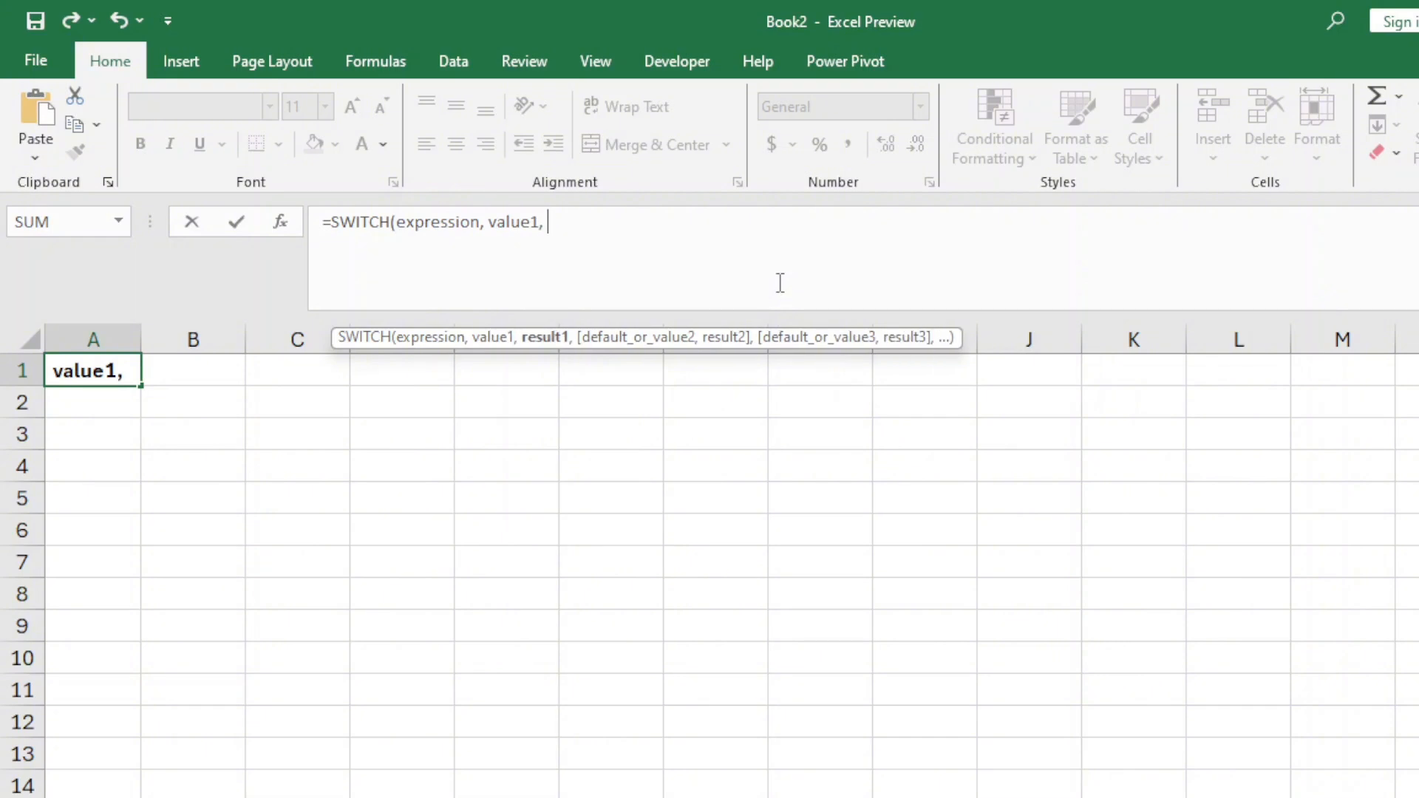
{"action": "type", "text": "result1"}
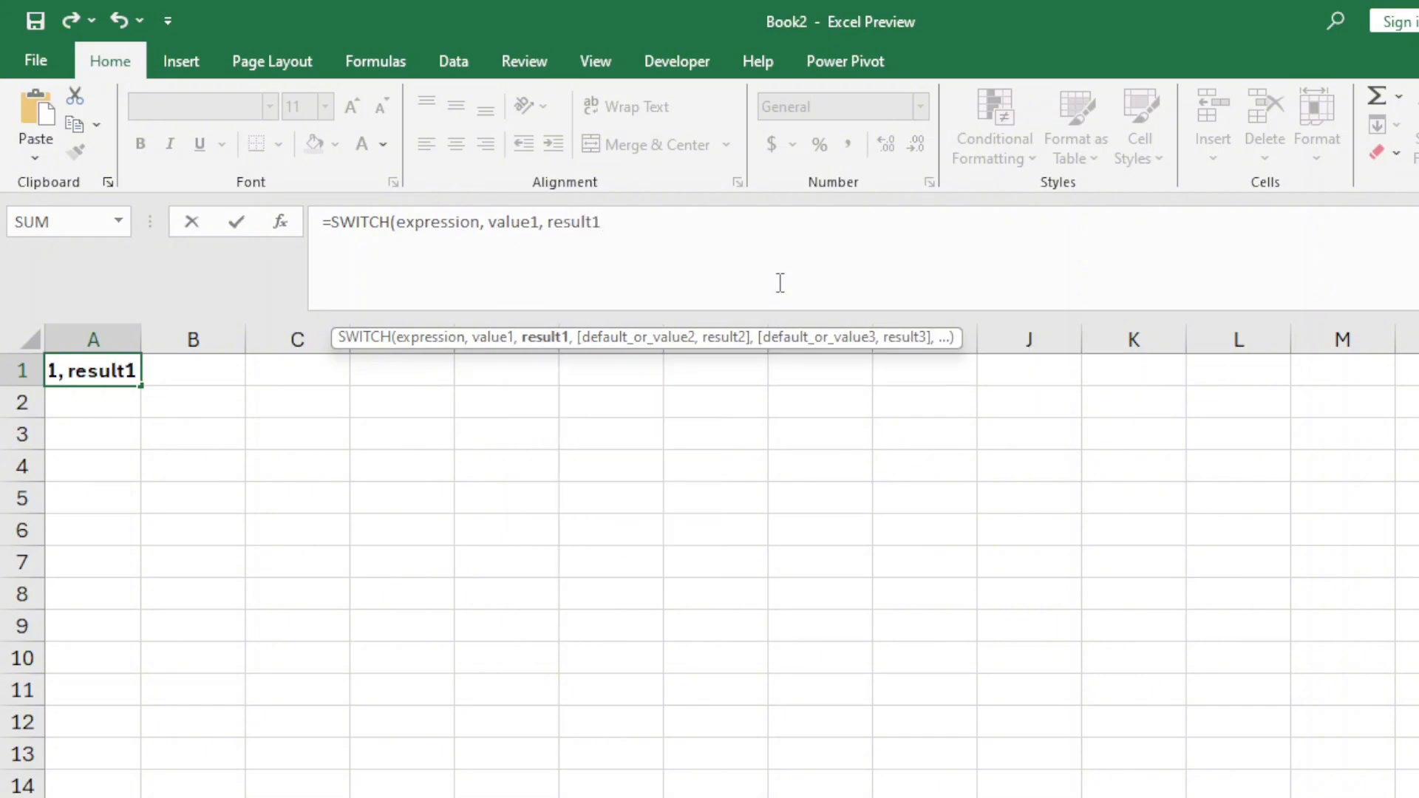
{"action": "type", "text": ", value2,"}
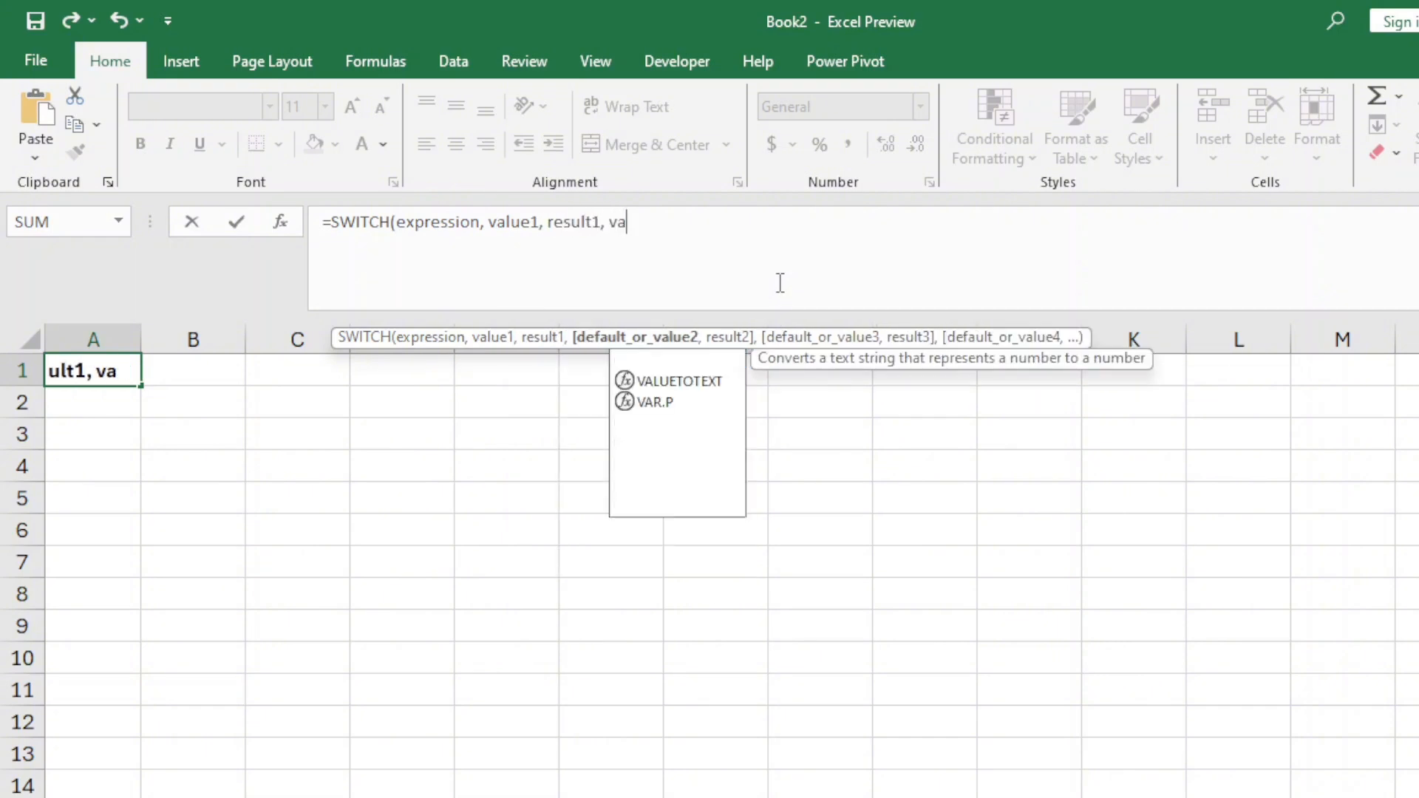
{"action": "type", "text": " result2"}
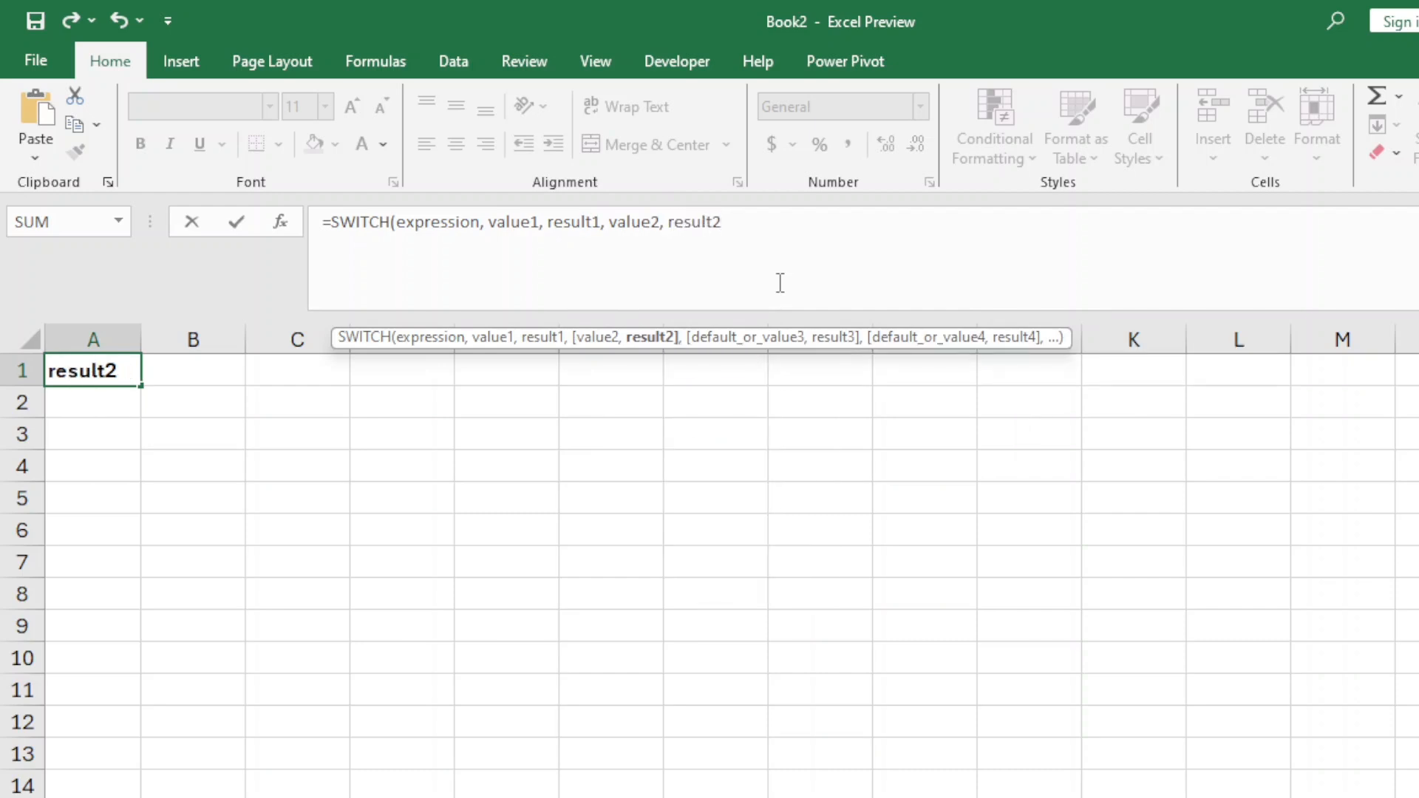
{"action": "type", "text": ",..."}
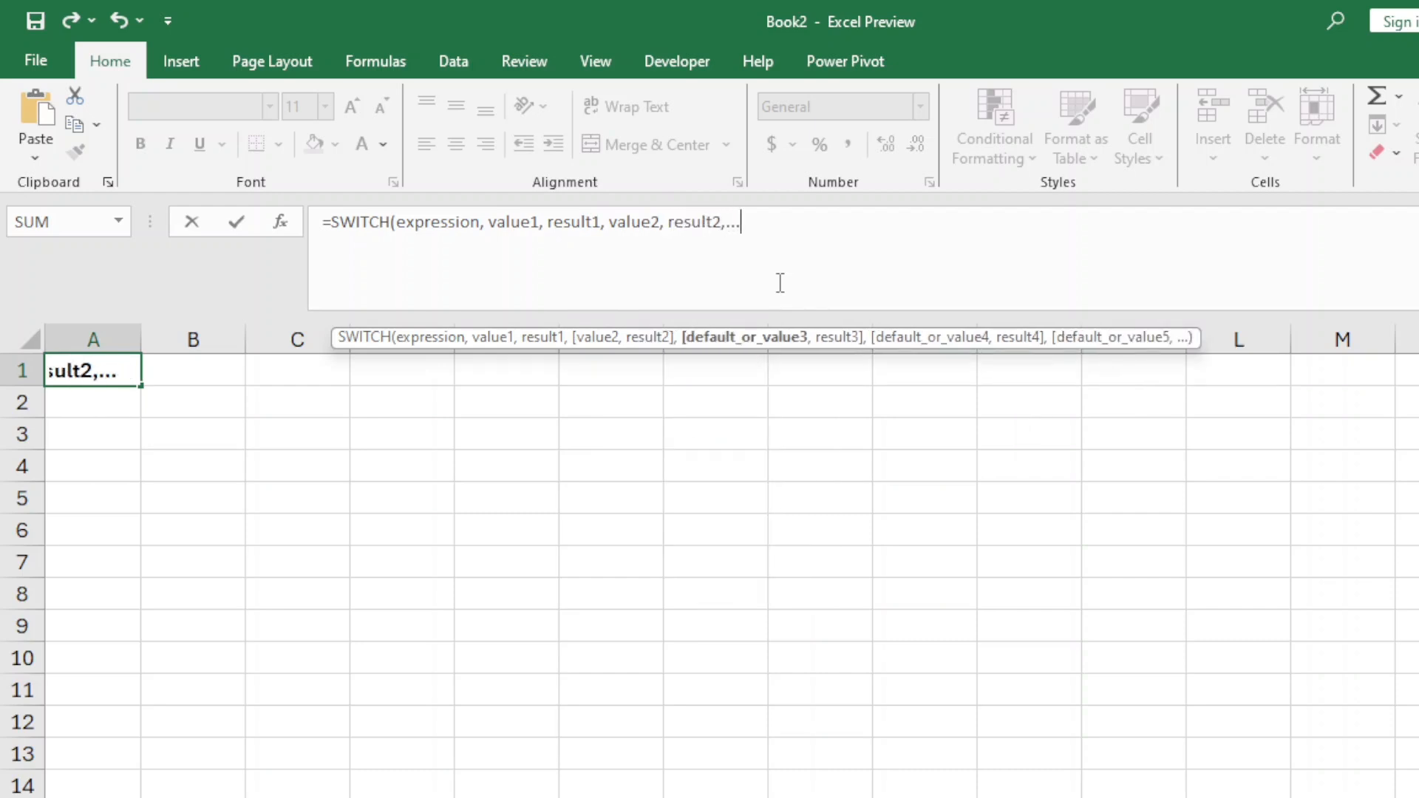
{"action": "type", "text": "Defau"}
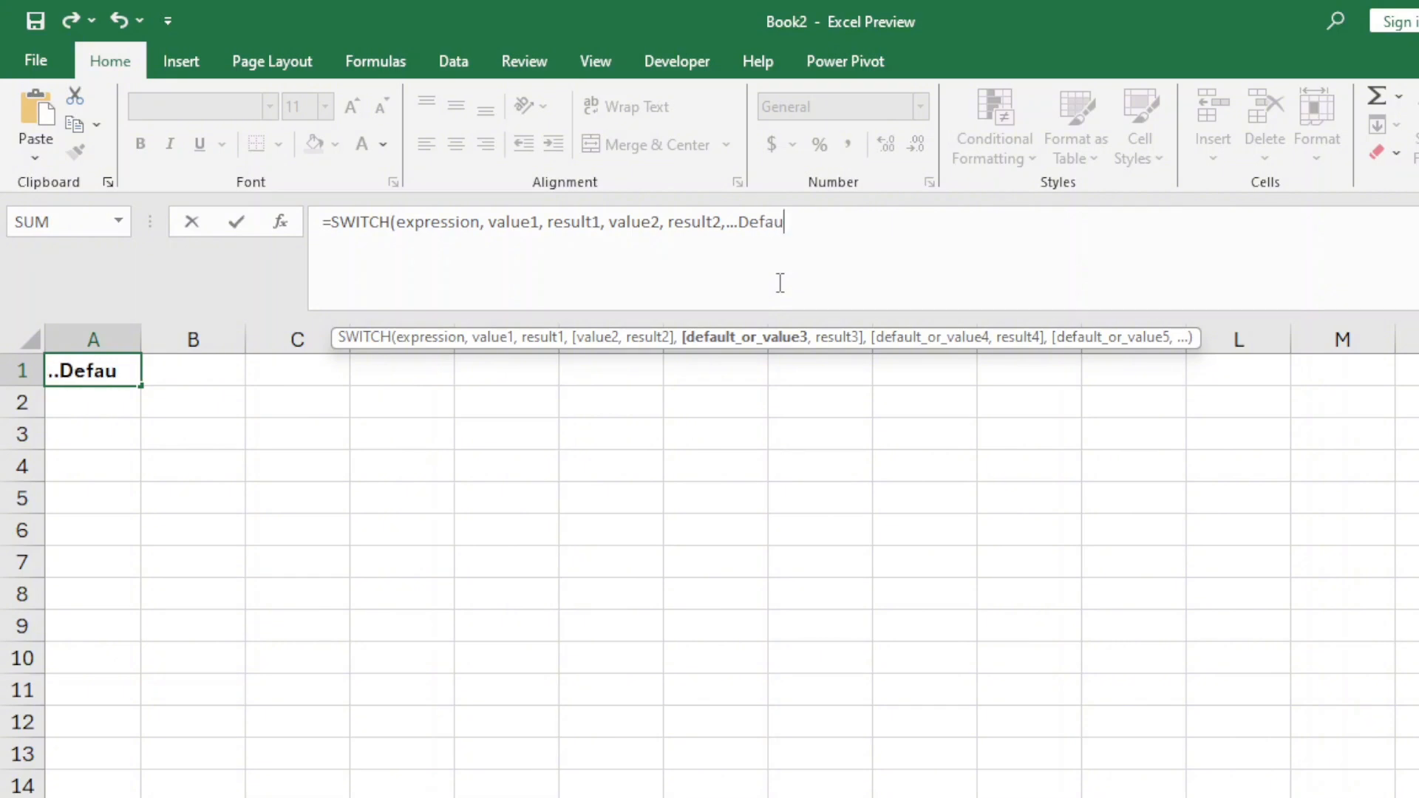
{"action": "type", "text": "lt)"}
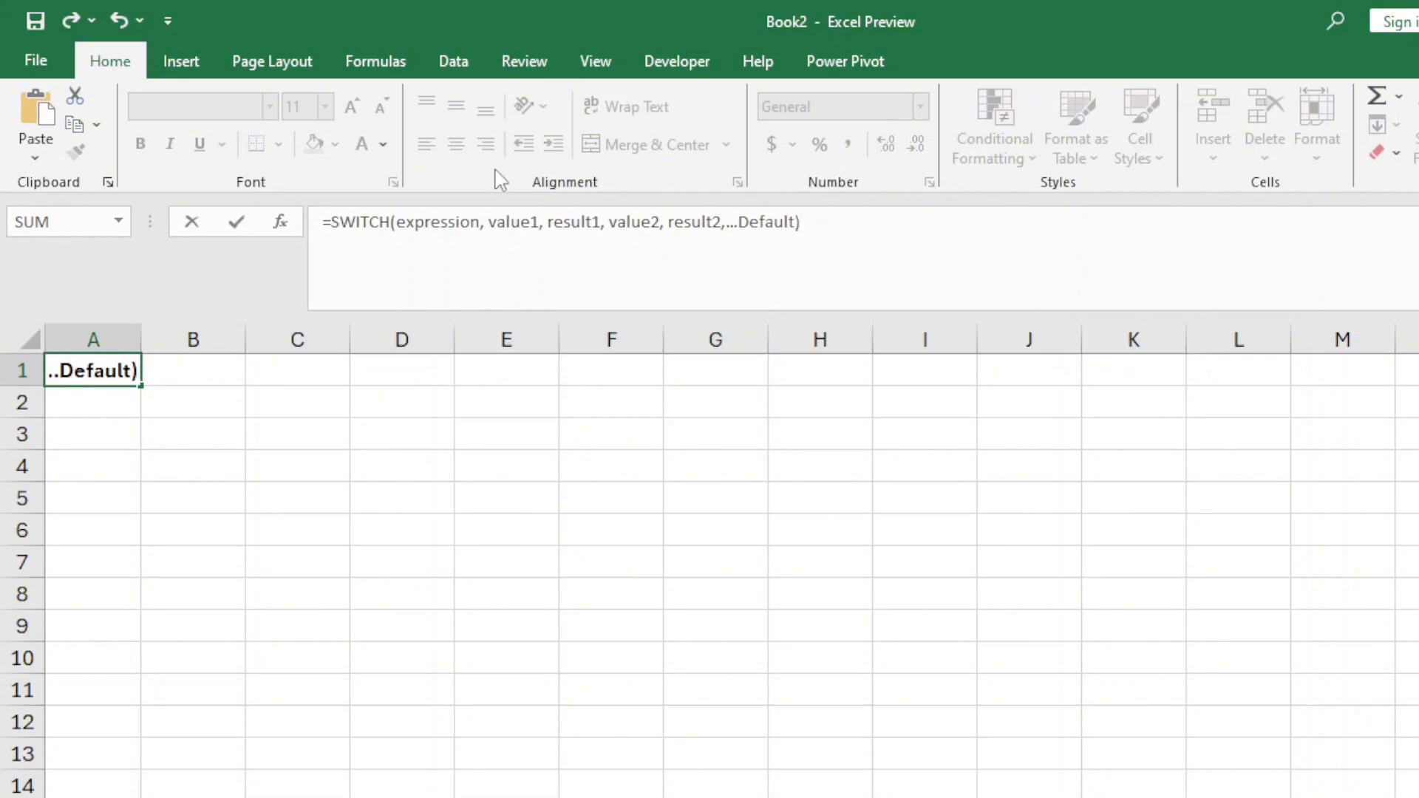
- Examine the expression argument, the two value arguments and the two result arguments in the SWITCH syntax
{"action": "double_click", "coordinate": [458, 222]}
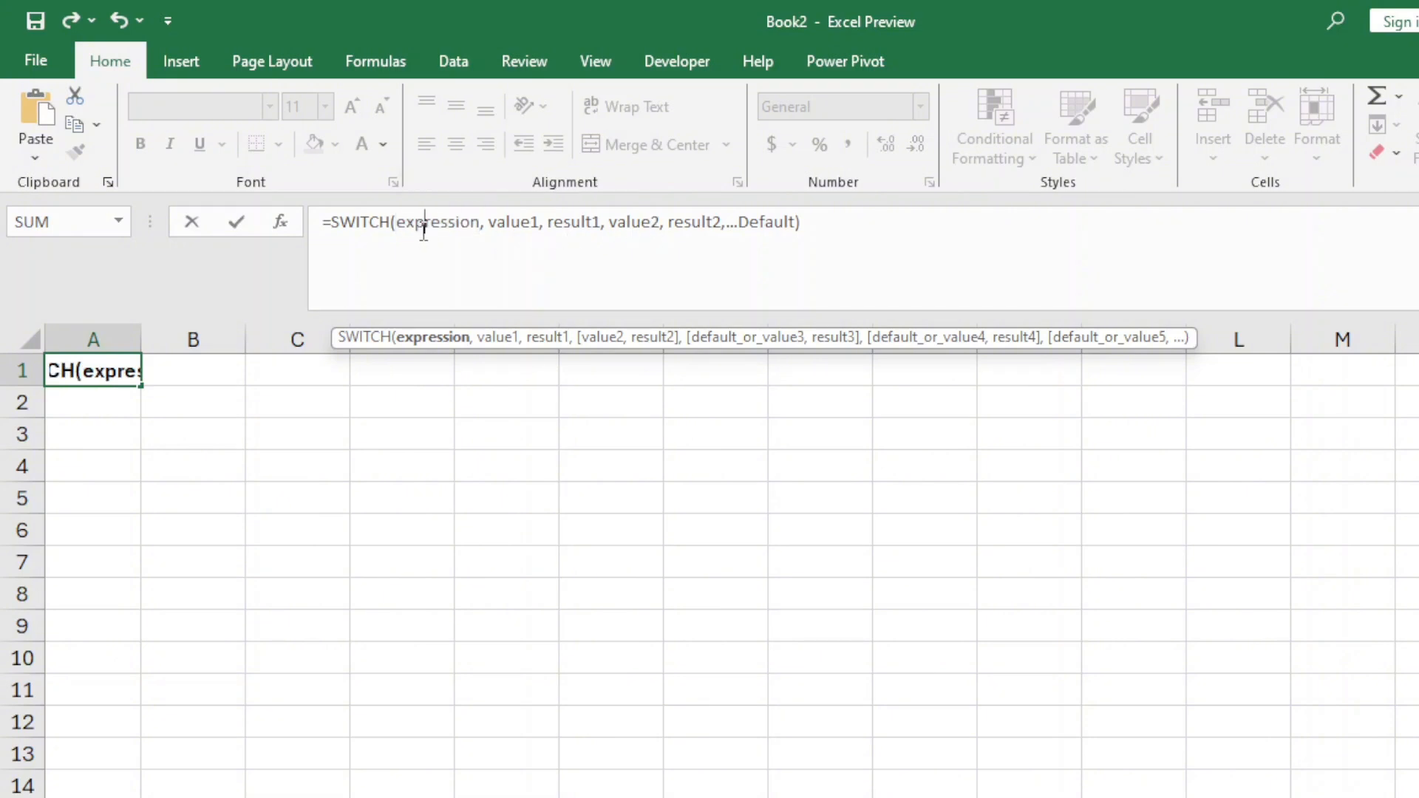
{"action": "double_click", "coordinate": [422, 231]}
{"action": "double_click", "coordinate": [513, 222]}
{"action": "double_click", "coordinate": [636, 224]}
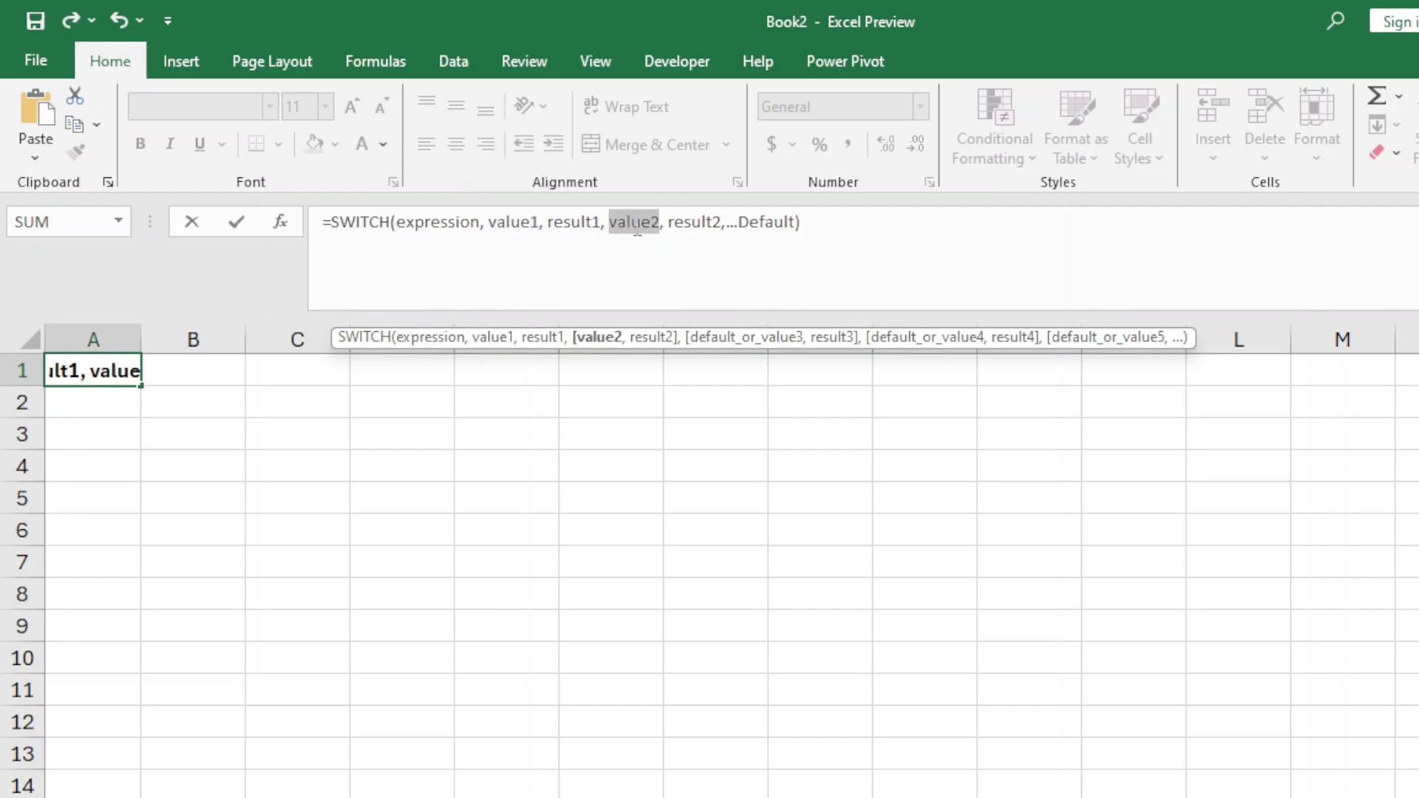
{"action": "left_click", "coordinate": [615, 279]}
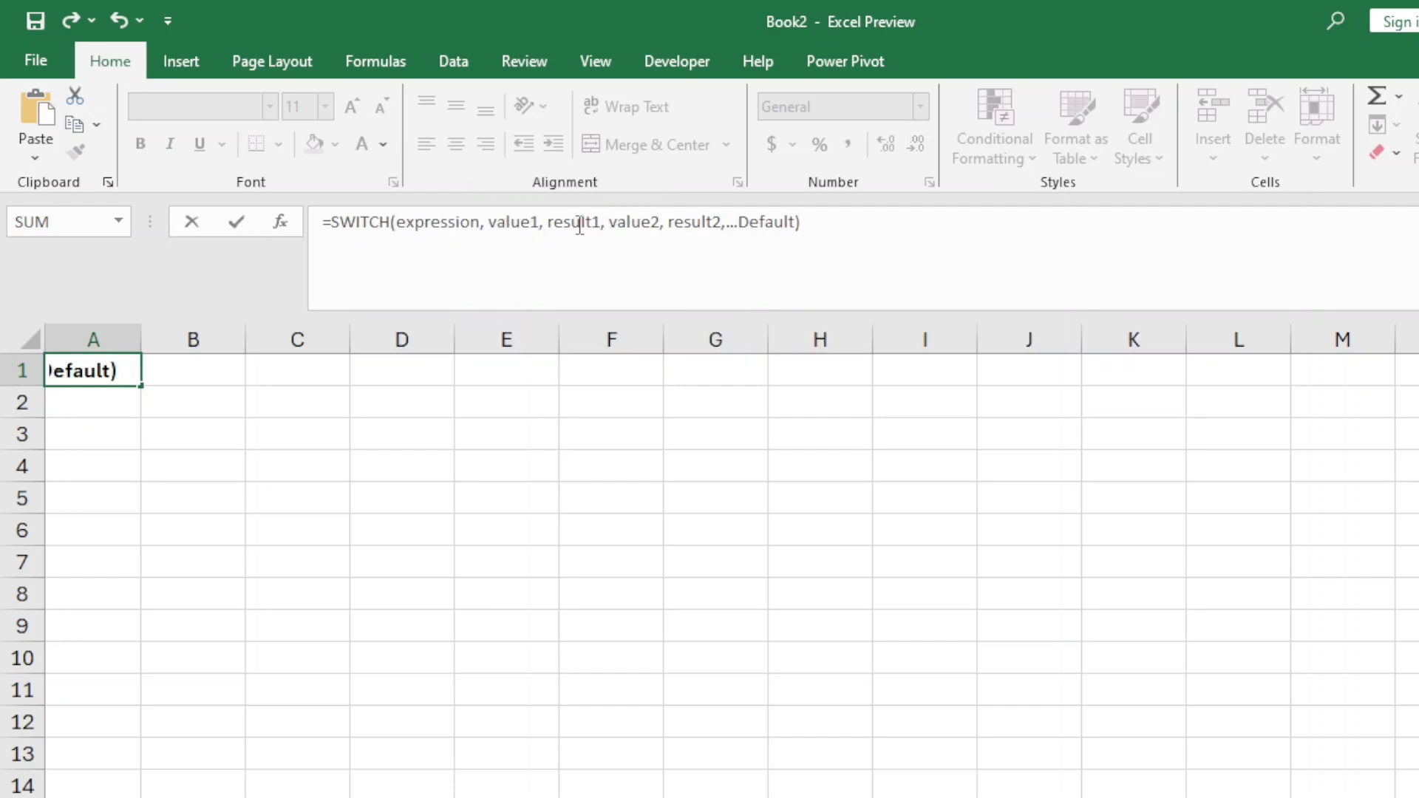
{"action": "double_click", "coordinate": [563, 223]}
{"action": "left_click", "coordinate": [702, 222]}
{"action": "double_click", "coordinate": [702, 222]}
{"action": "left_click", "coordinate": [605, 257]}
- Review how each value pairs with its result in the SWITCH syntax, and examine the closing Default argument
{"action": "double_click", "coordinate": [522, 234]}
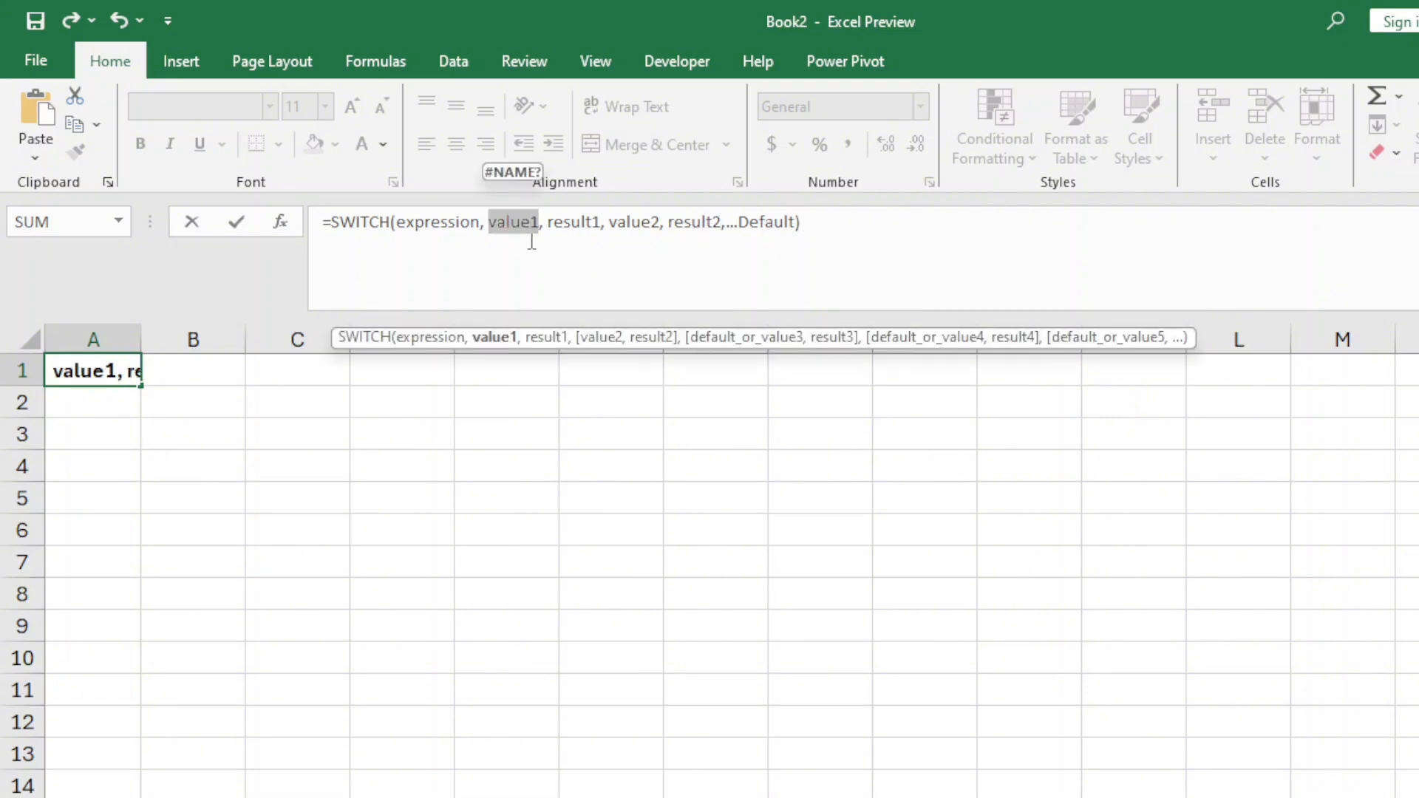
{"action": "left_click", "coordinate": [584, 222]}
{"action": "double_click", "coordinate": [584, 222]}
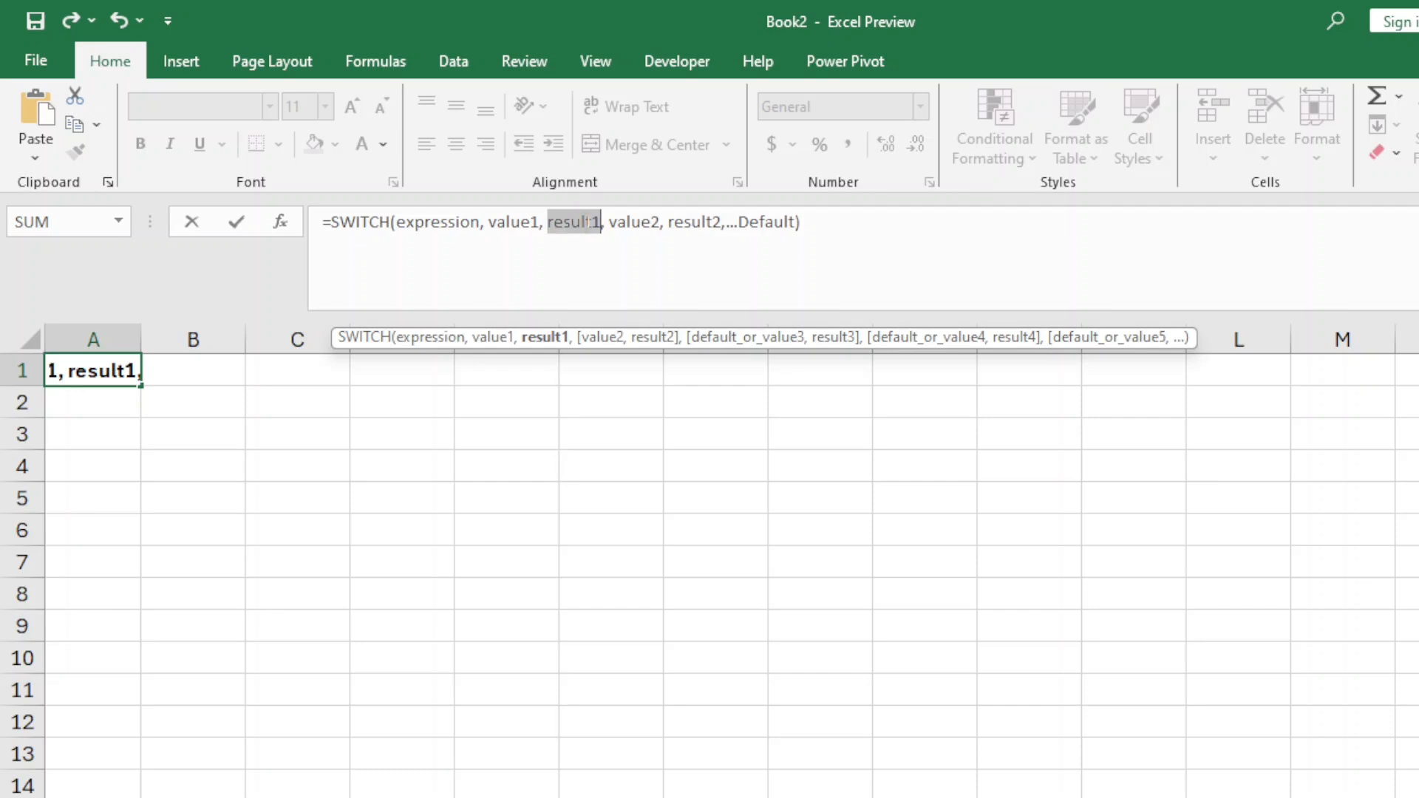
{"action": "double_click", "coordinate": [634, 225]}
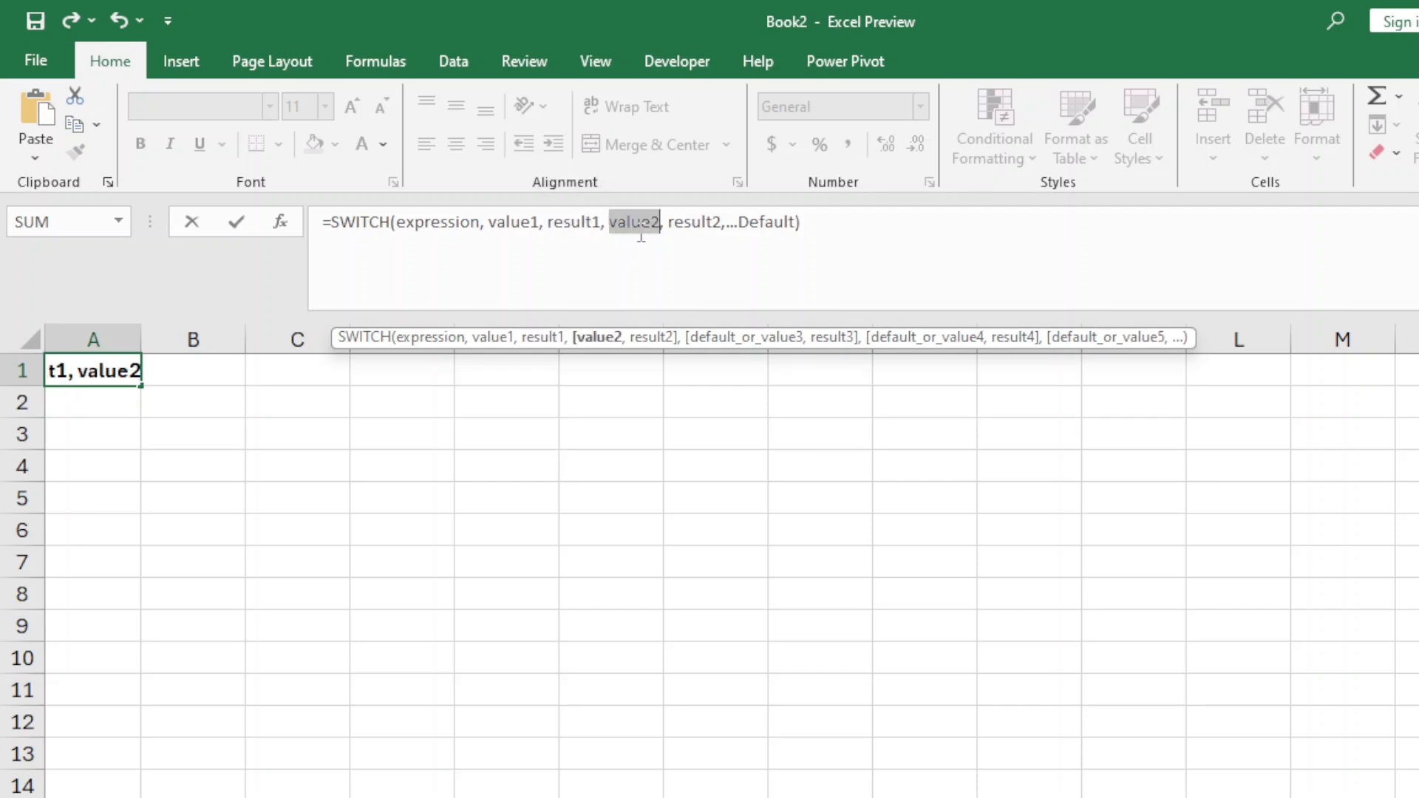
{"action": "double_click", "coordinate": [693, 223]}
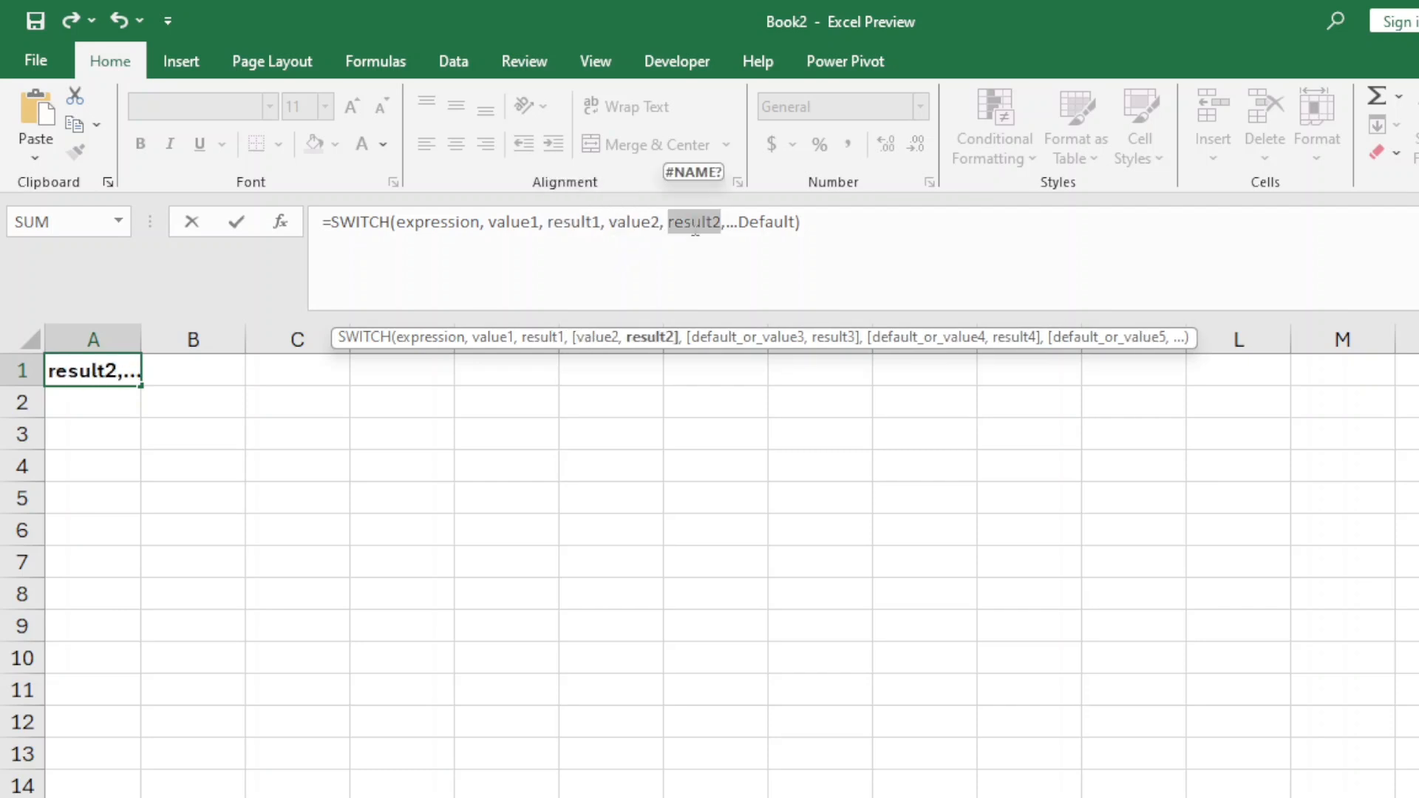
{"action": "left_click", "coordinate": [696, 226]}
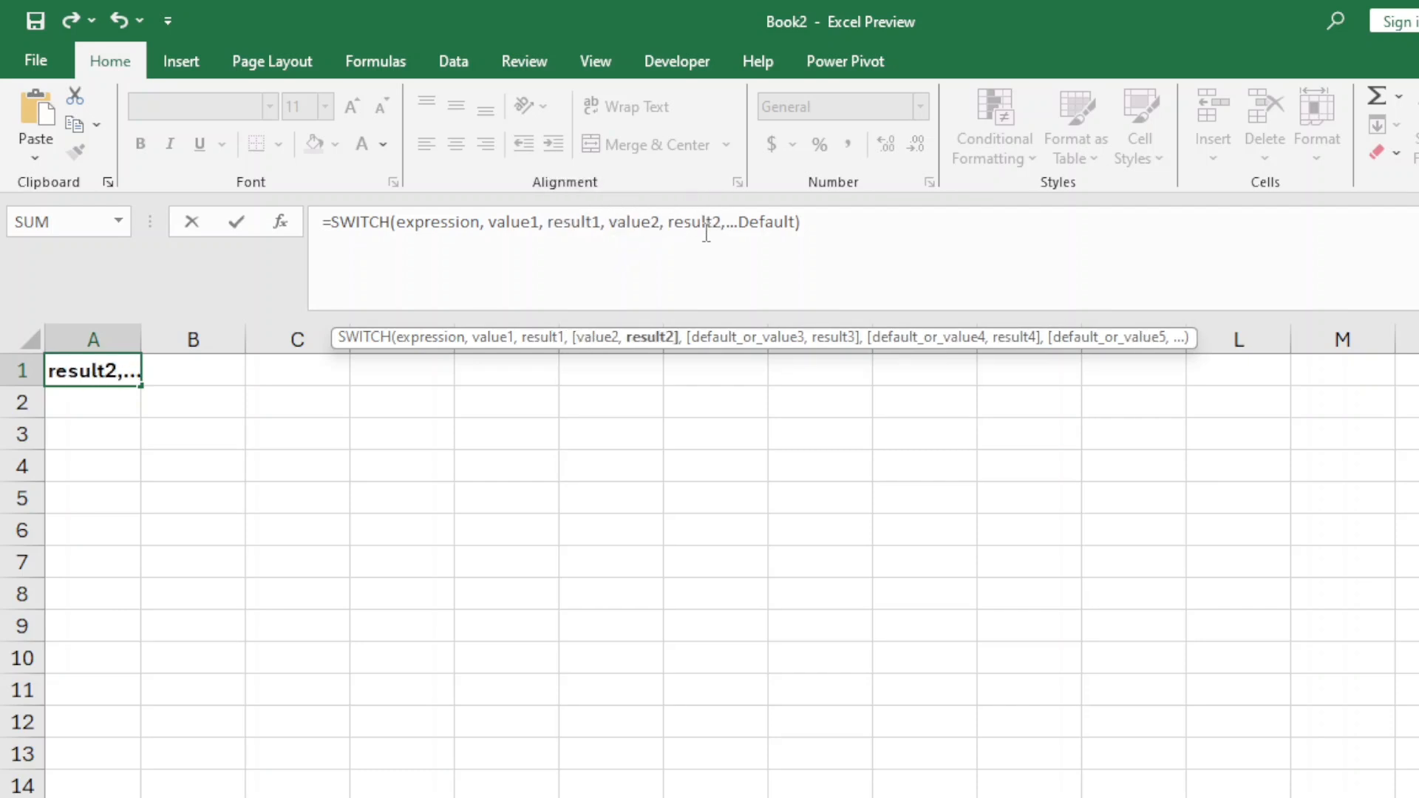
{"action": "double_click", "coordinate": [785, 223]}
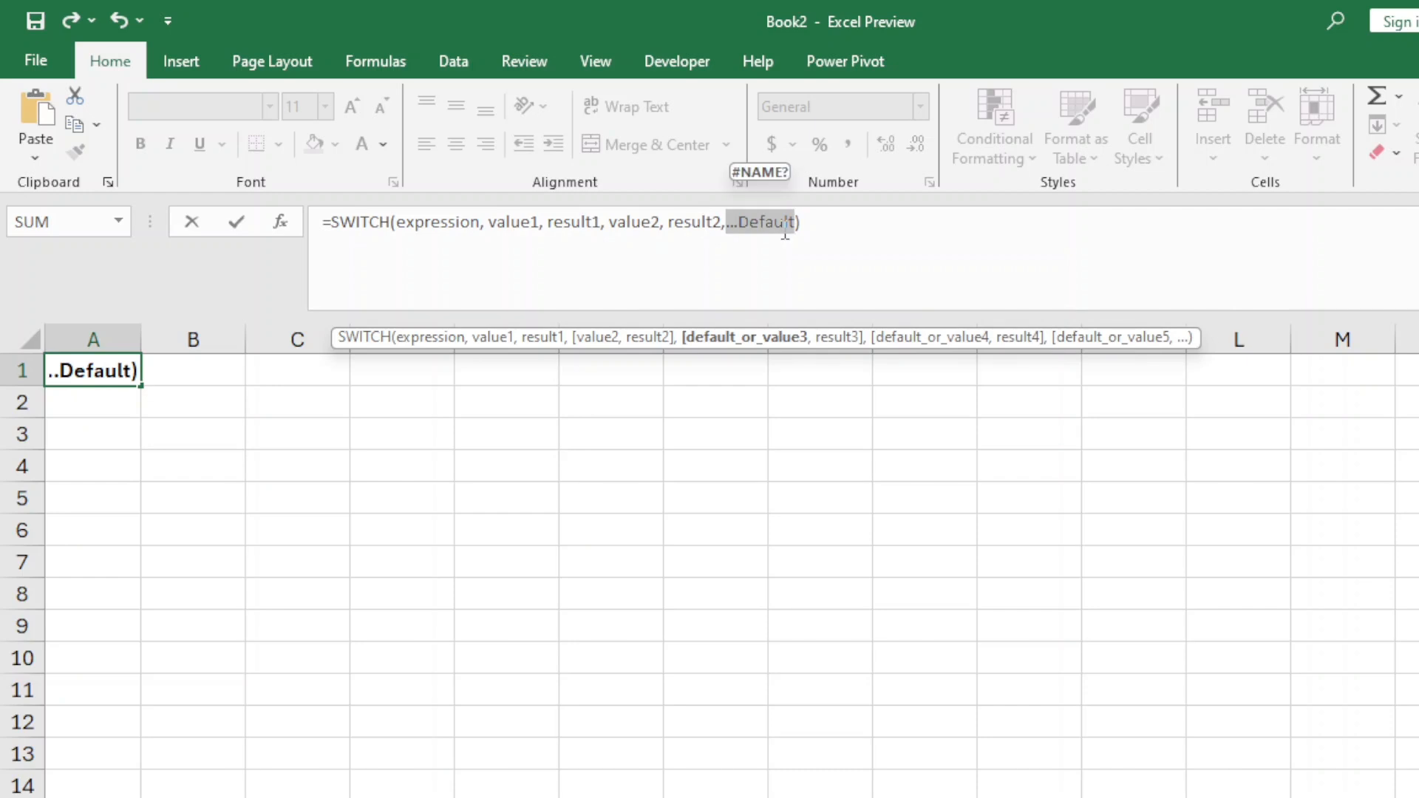
{"action": "left_click", "coordinate": [789, 224]}
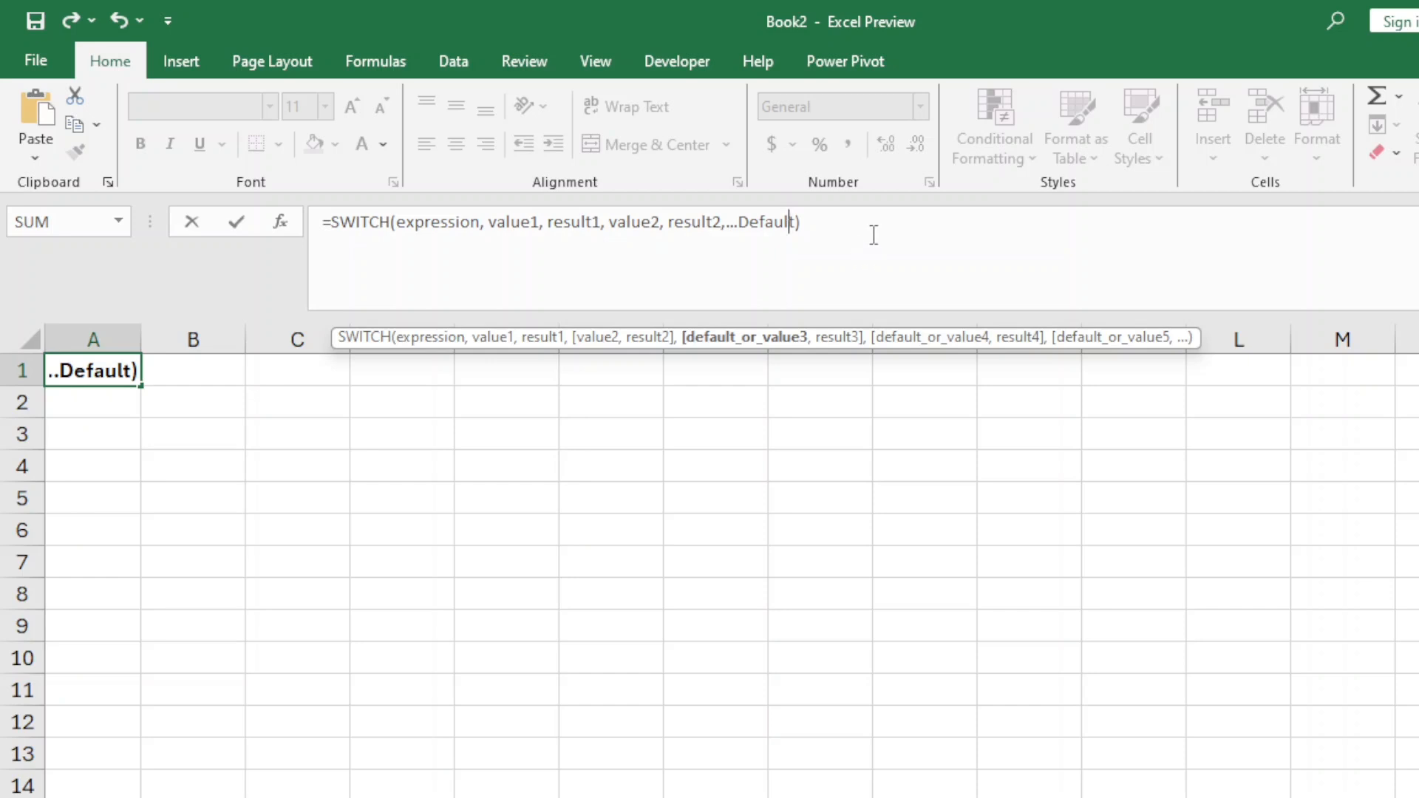
- Clear the SWITCH syntax example from cell A1
{"action": "left_click", "coordinate": [112, 375]}
{"action": "key", "text": "Delete"}
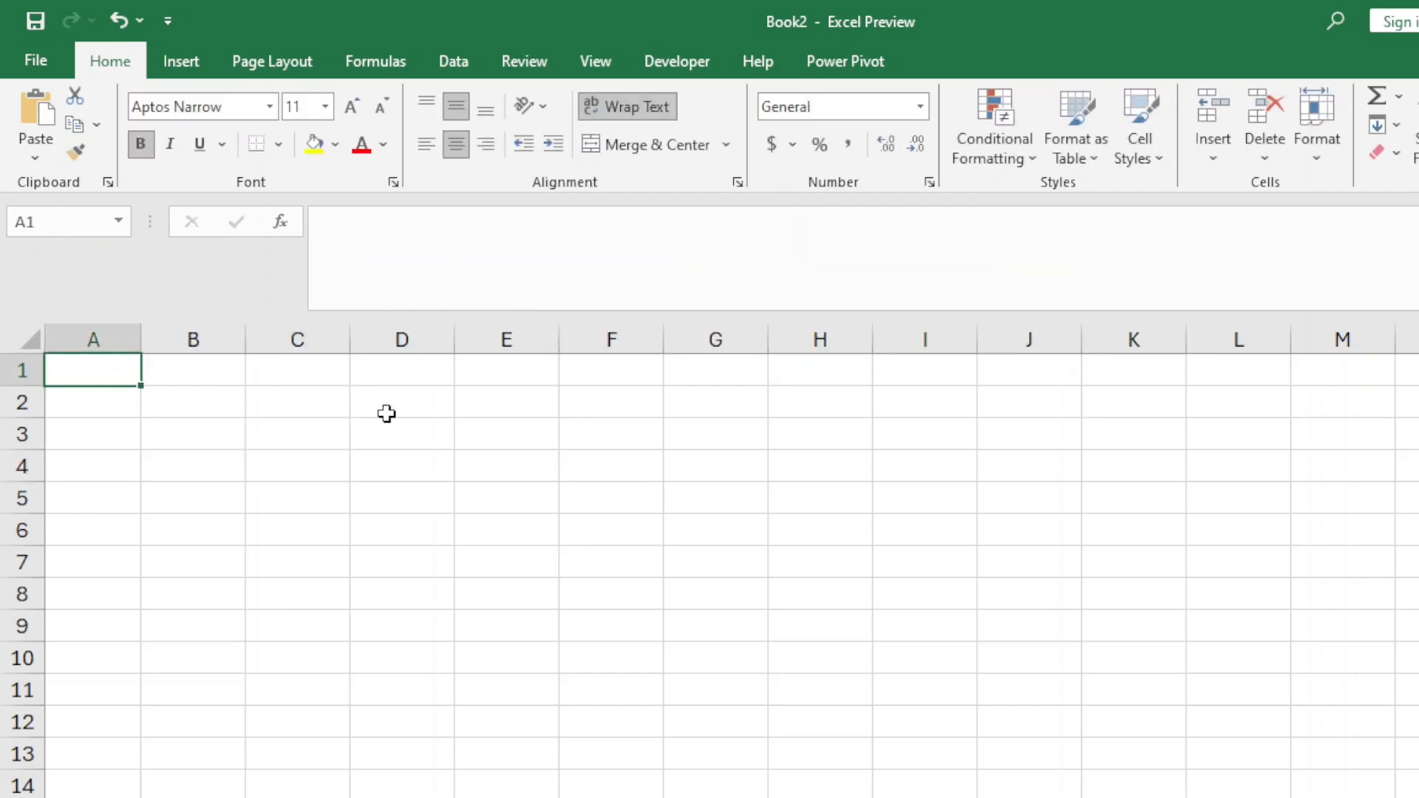
{"action": "left_click_drag", "start_coordinate": [551, 508], "coordinate": [566, 522]}
{"action": "left_click", "coordinate": [533, 560]}
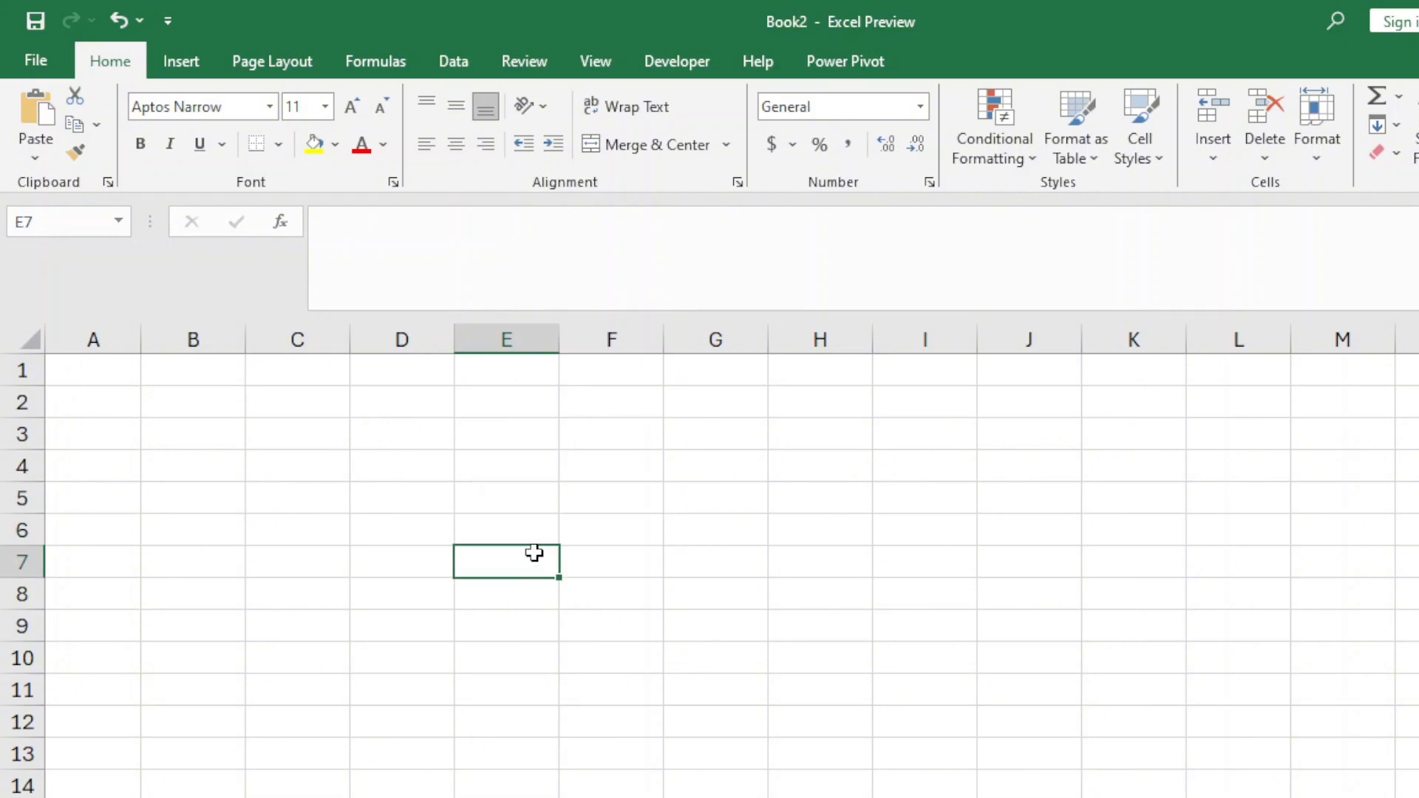
- Enter the column headers EmployeeID, EmployeeName and Performance in cells A1 to C1
{"action": "left_click", "coordinate": [110, 374]}
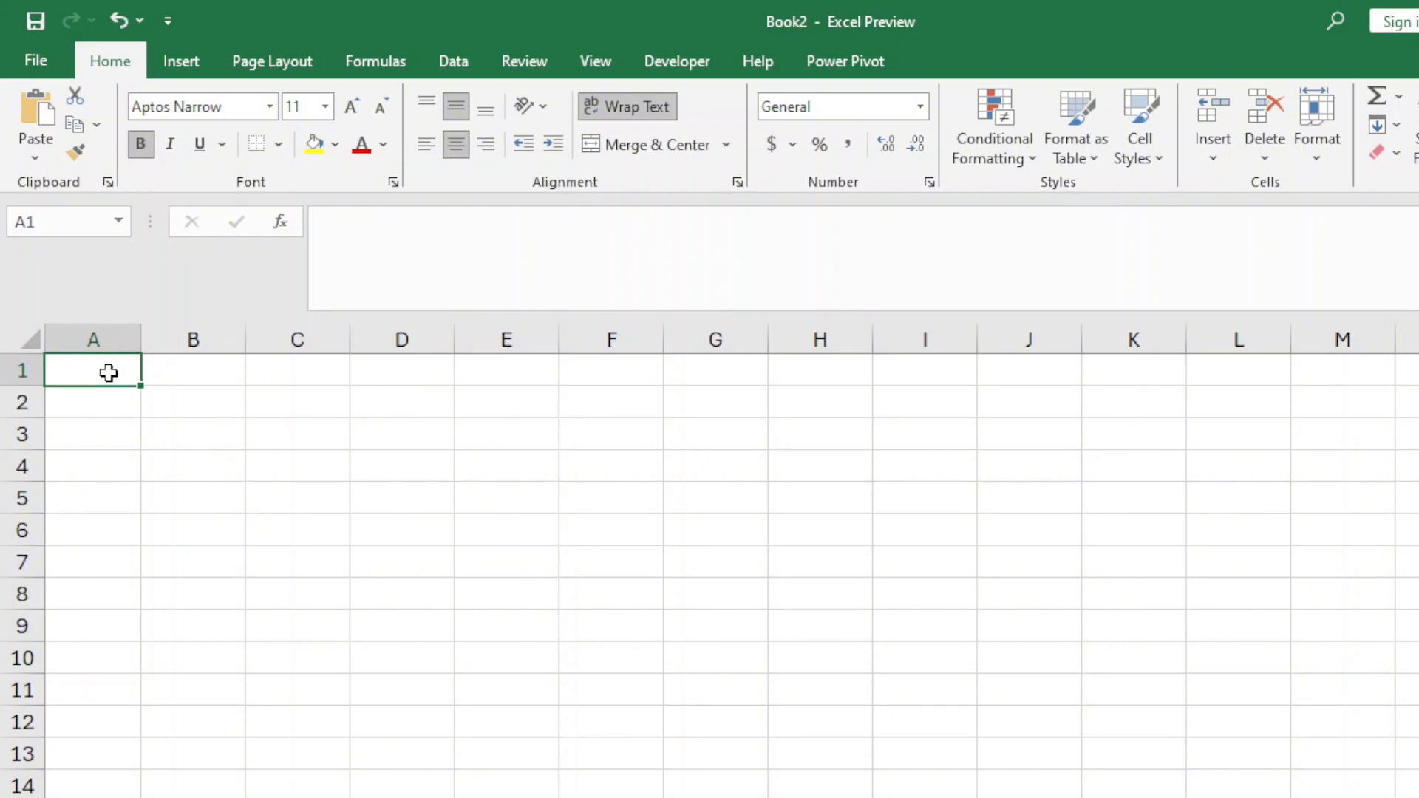
{"action": "type", "text": "Emplo"}
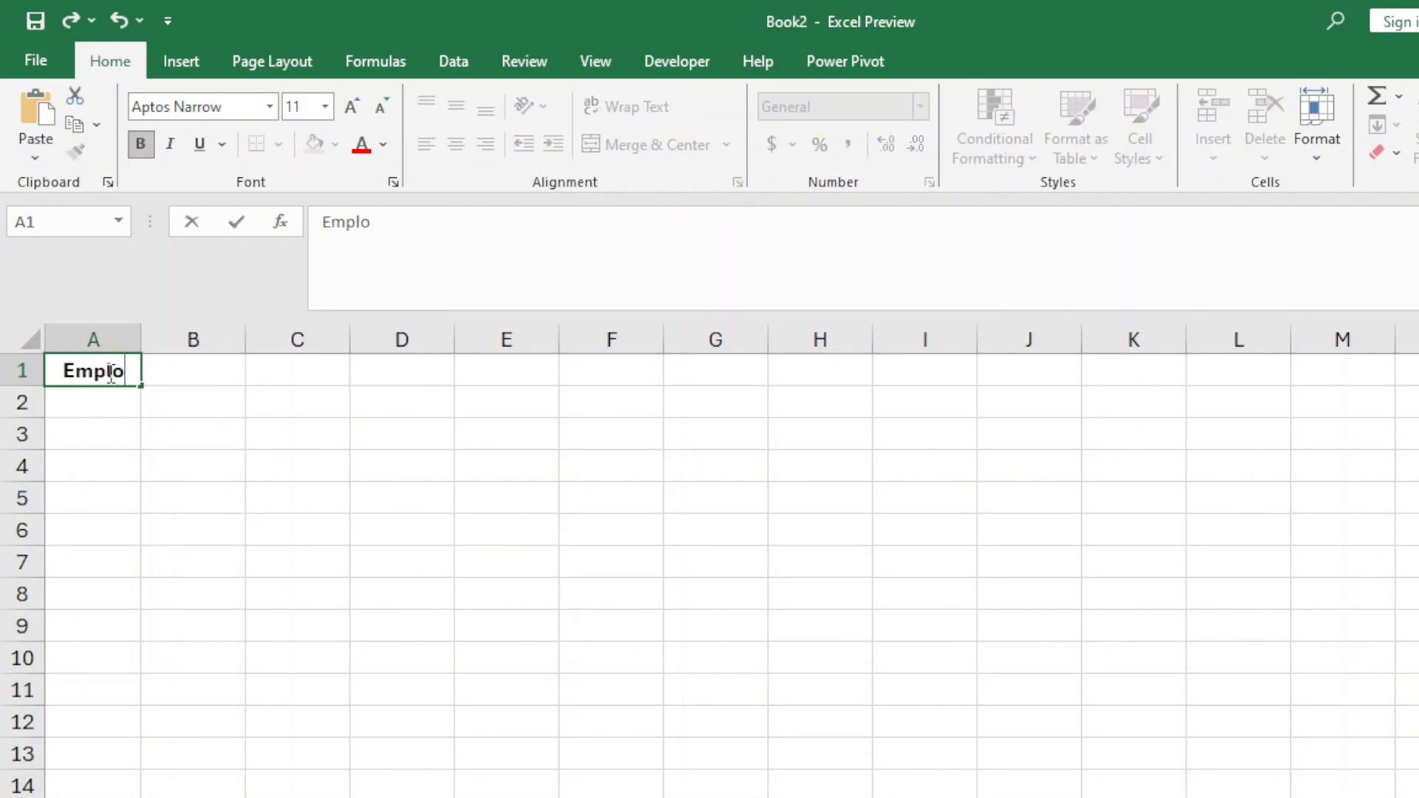
{"action": "type", "text": "yeeID"}
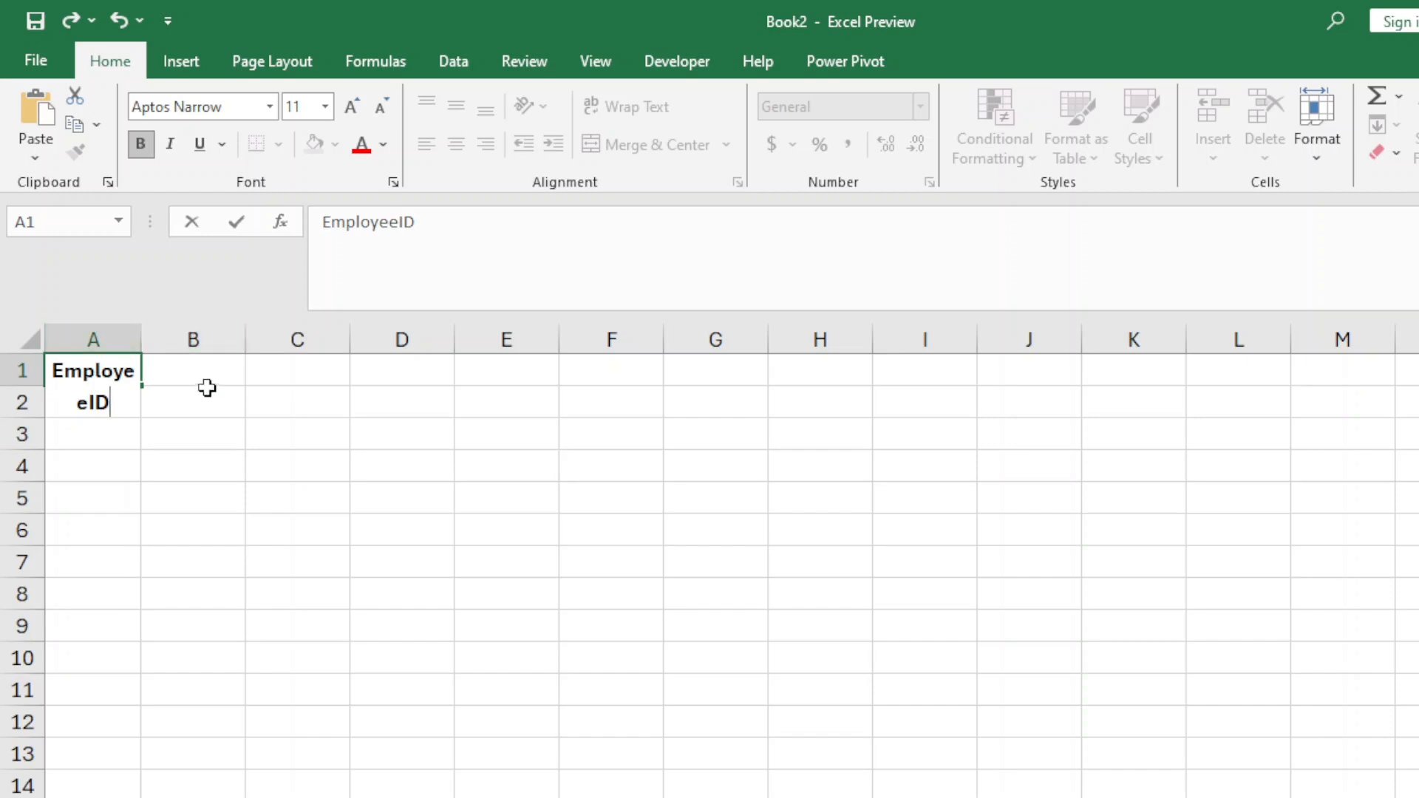
{"action": "left_click", "coordinate": [207, 389]}
{"action": "type", "text": "EmployeeN"}
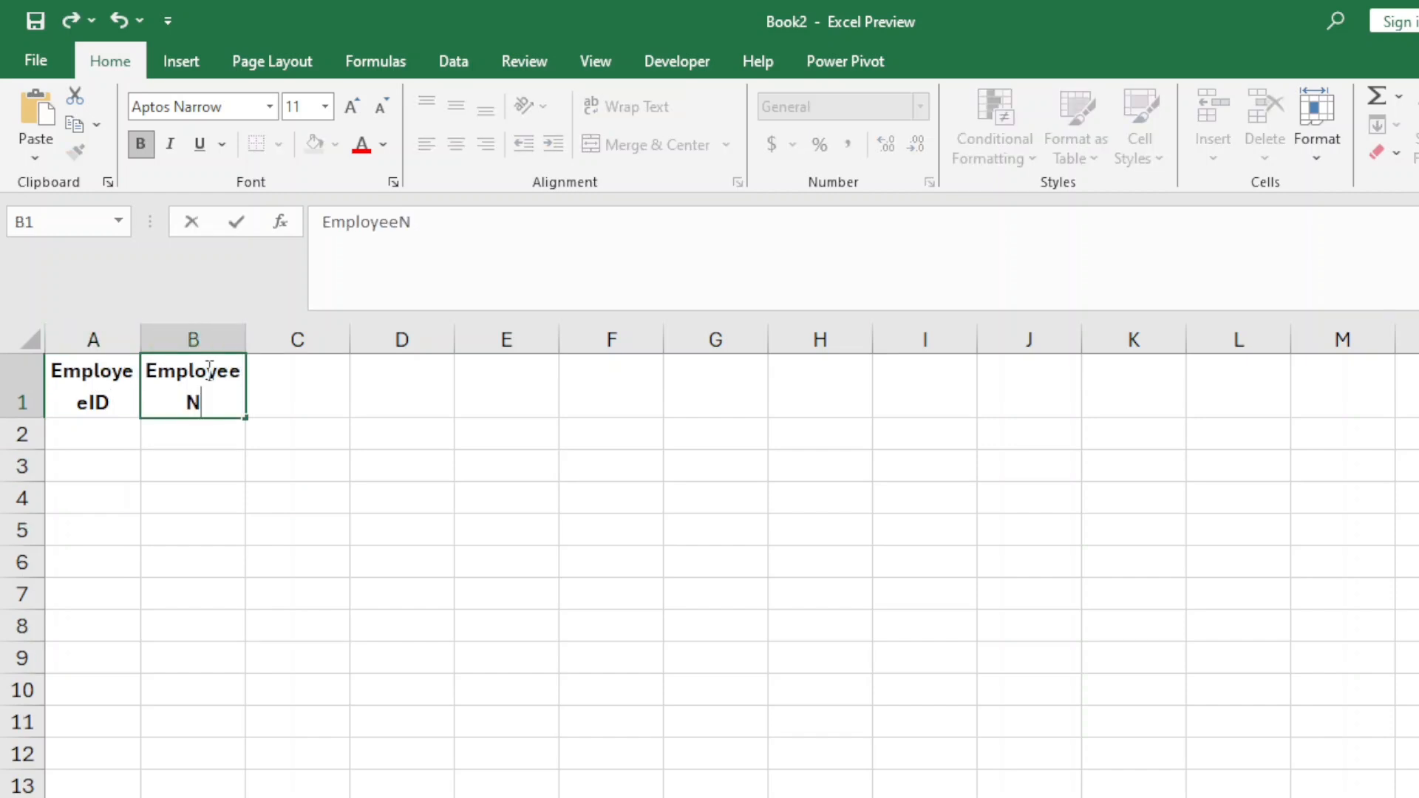
{"action": "type", "text": "ame"}
{"action": "key", "text": "Tab"}
{"action": "type", "text": "Performance"}
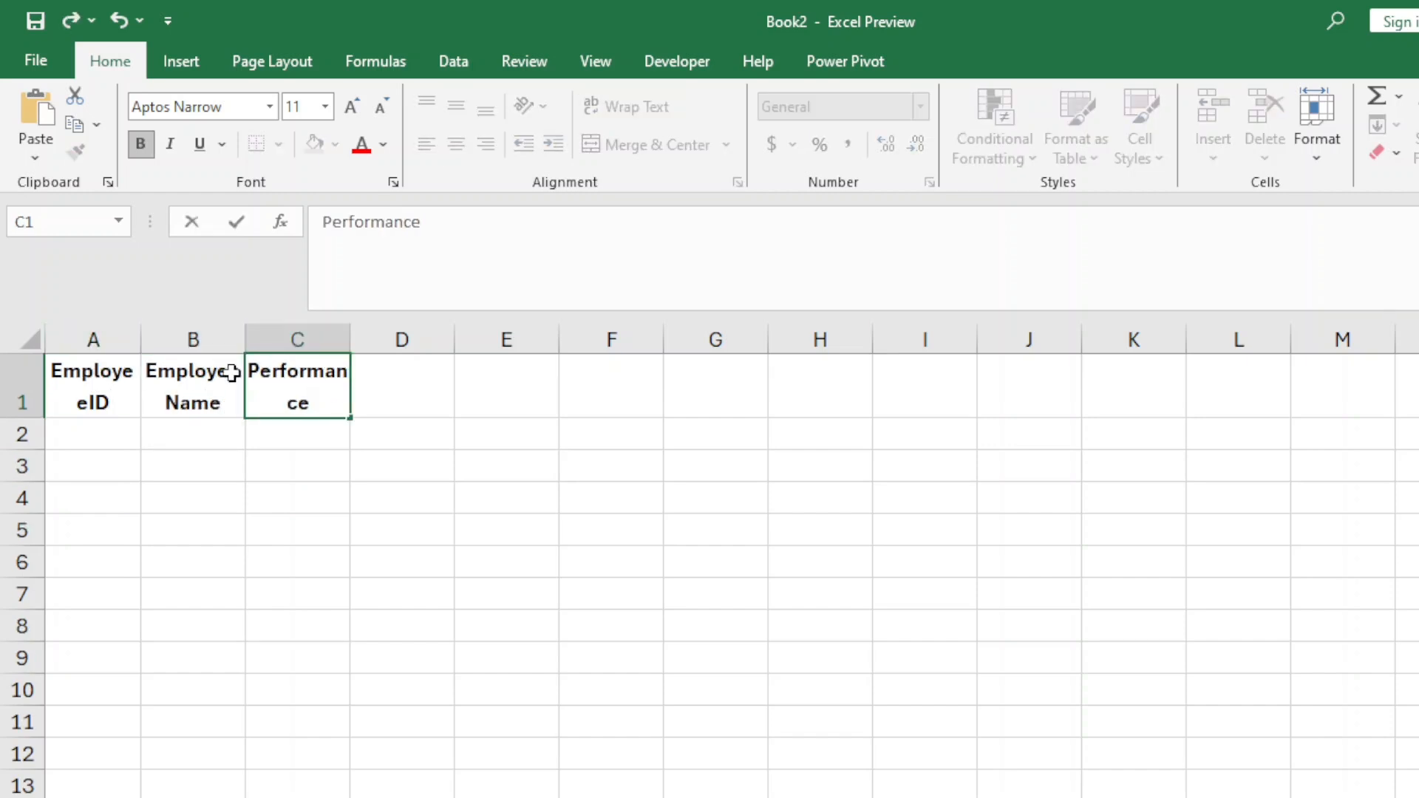
- Widen columns A, B and C so each header fits on a single line
{"action": "left_click", "coordinate": [130, 334]}
{"action": "left_click_drag", "start_coordinate": [141, 337], "coordinate": [201, 336]}
{"action": "left_click_drag", "start_coordinate": [304, 336], "coordinate": [358, 336]}
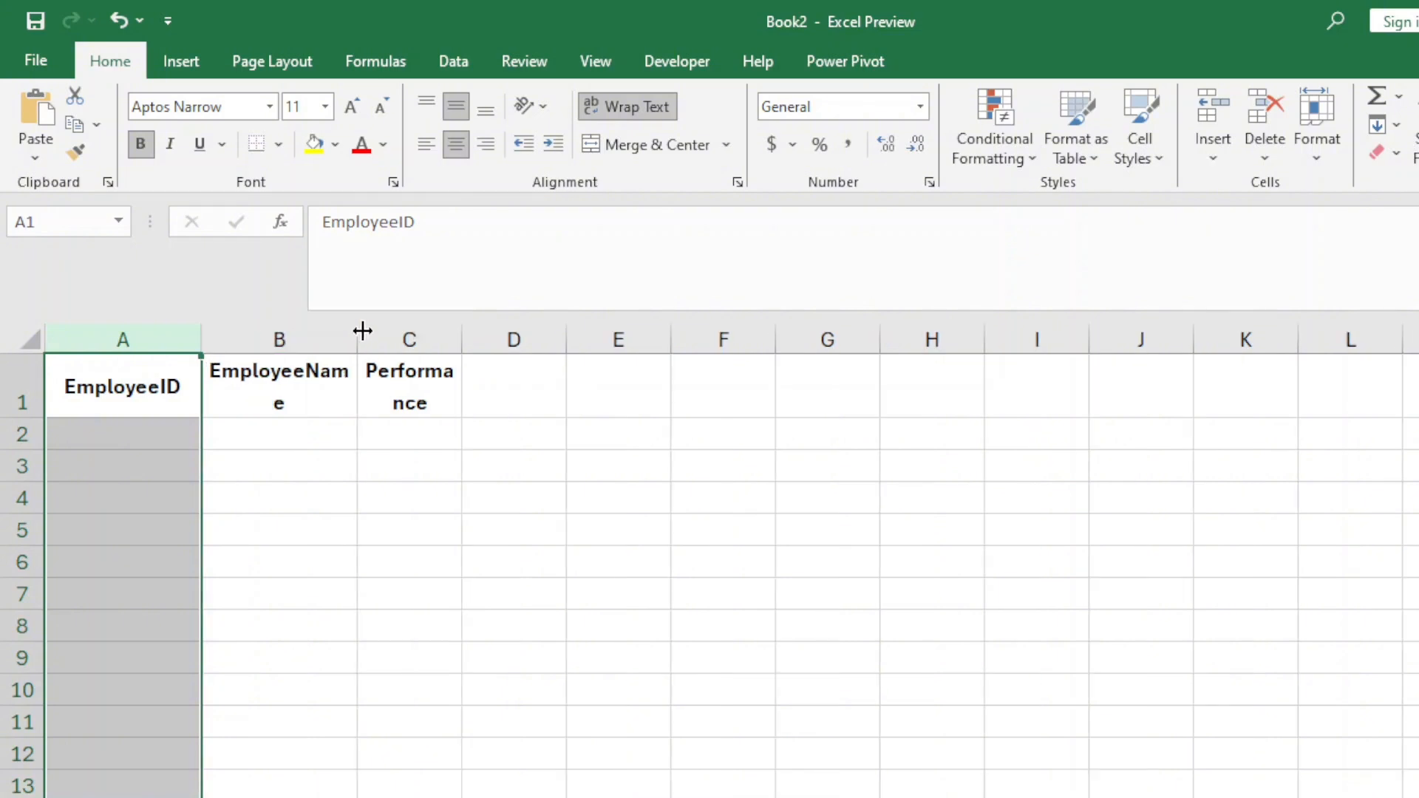
{"action": "left_click_drag", "start_coordinate": [460, 339], "coordinate": [510, 339]}
{"action": "double_click", "coordinate": [358, 340]}
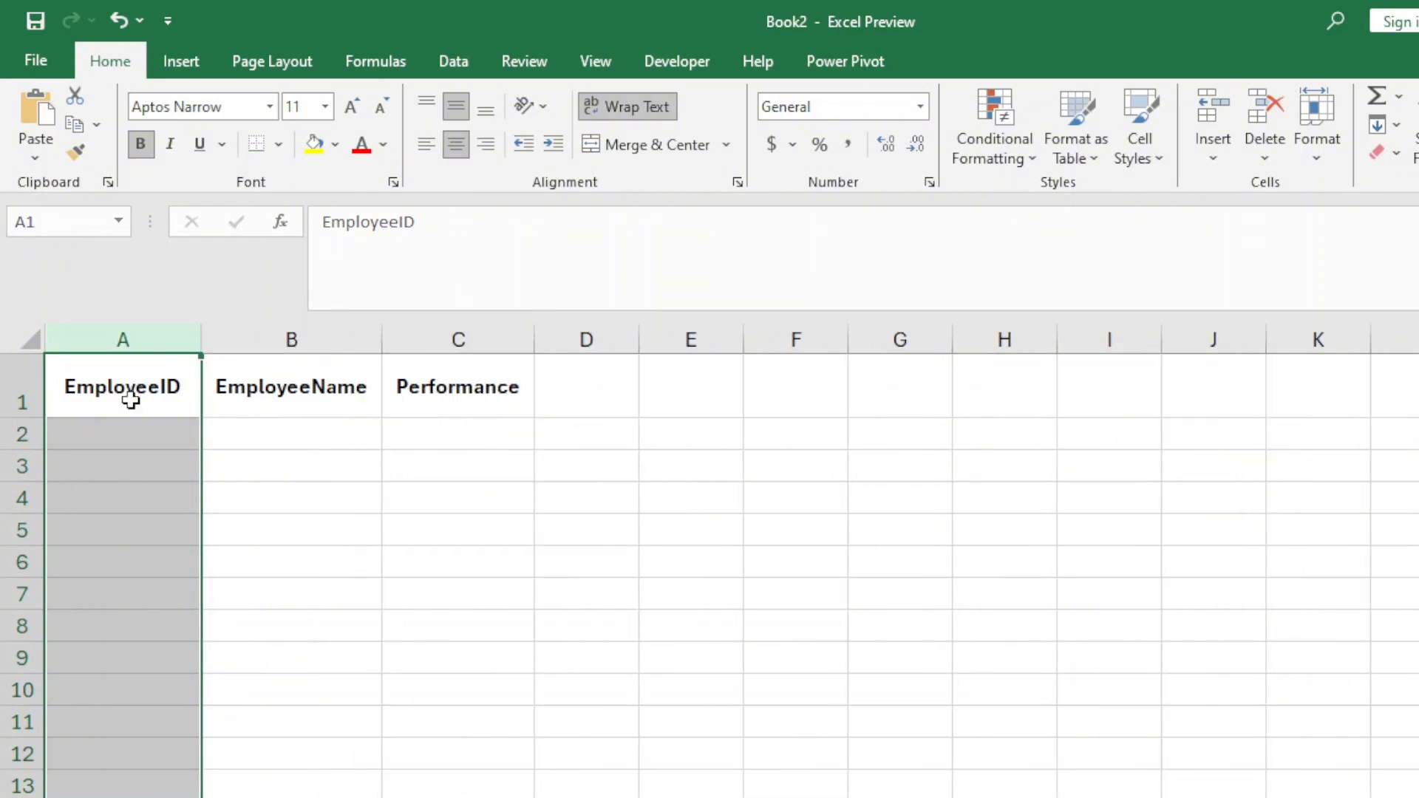
- Fill the EmployeeID column with the numbers 1 to 5 in cells A2 to A6
{"action": "left_click", "coordinate": [122, 434]}
{"action": "type", "text": "1"}
{"action": "key", "text": "Return"}
{"action": "type", "text": "2"}
{"action": "key", "text": "Return"}
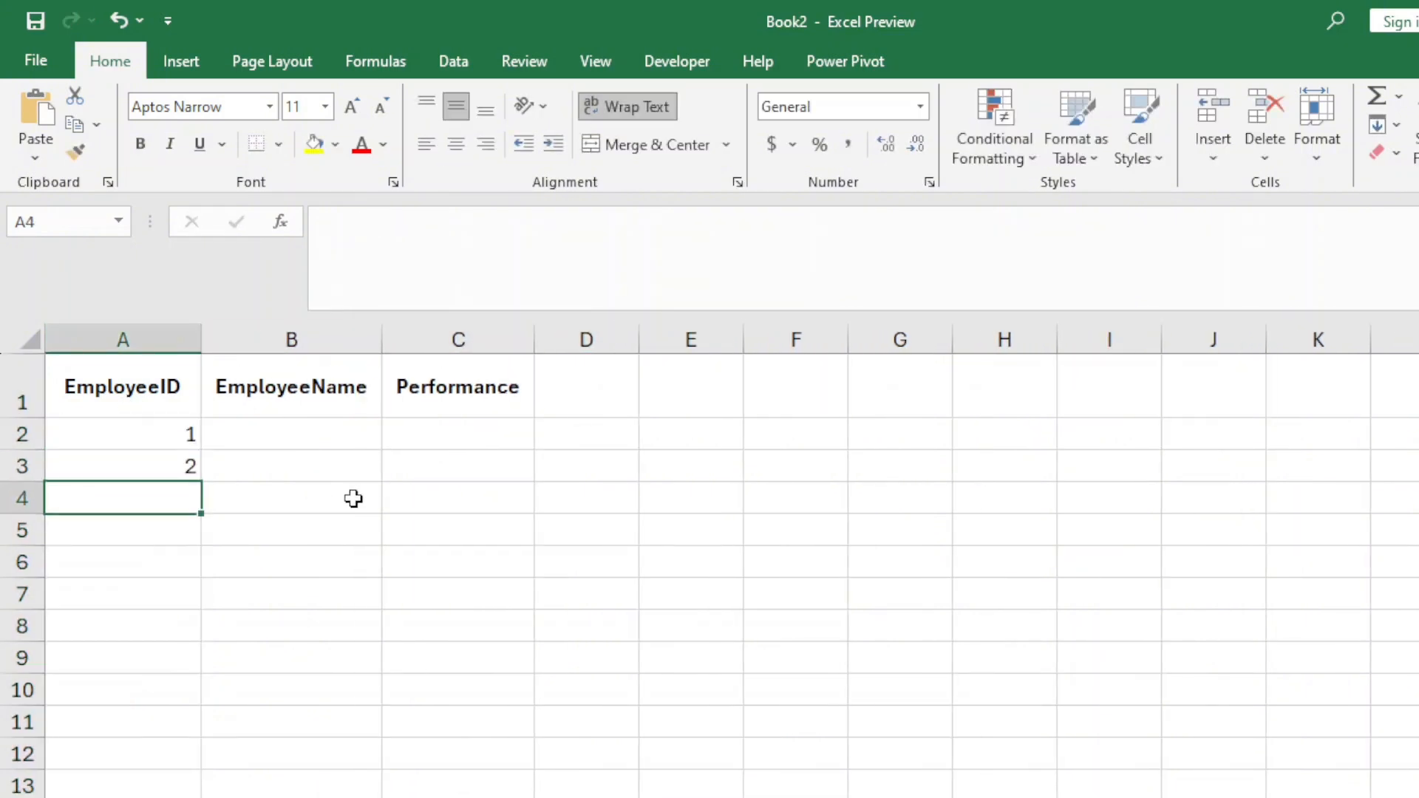
{"action": "type", "text": "3"}
{"action": "key", "text": "Return"}
{"action": "type", "text": "4"}
{"action": "key", "text": "Return"}
{"action": "type", "text": "5"}
{"action": "key", "text": "Return"}
{"action": "type", "text": "6"}
{"action": "key", "text": "Return"}
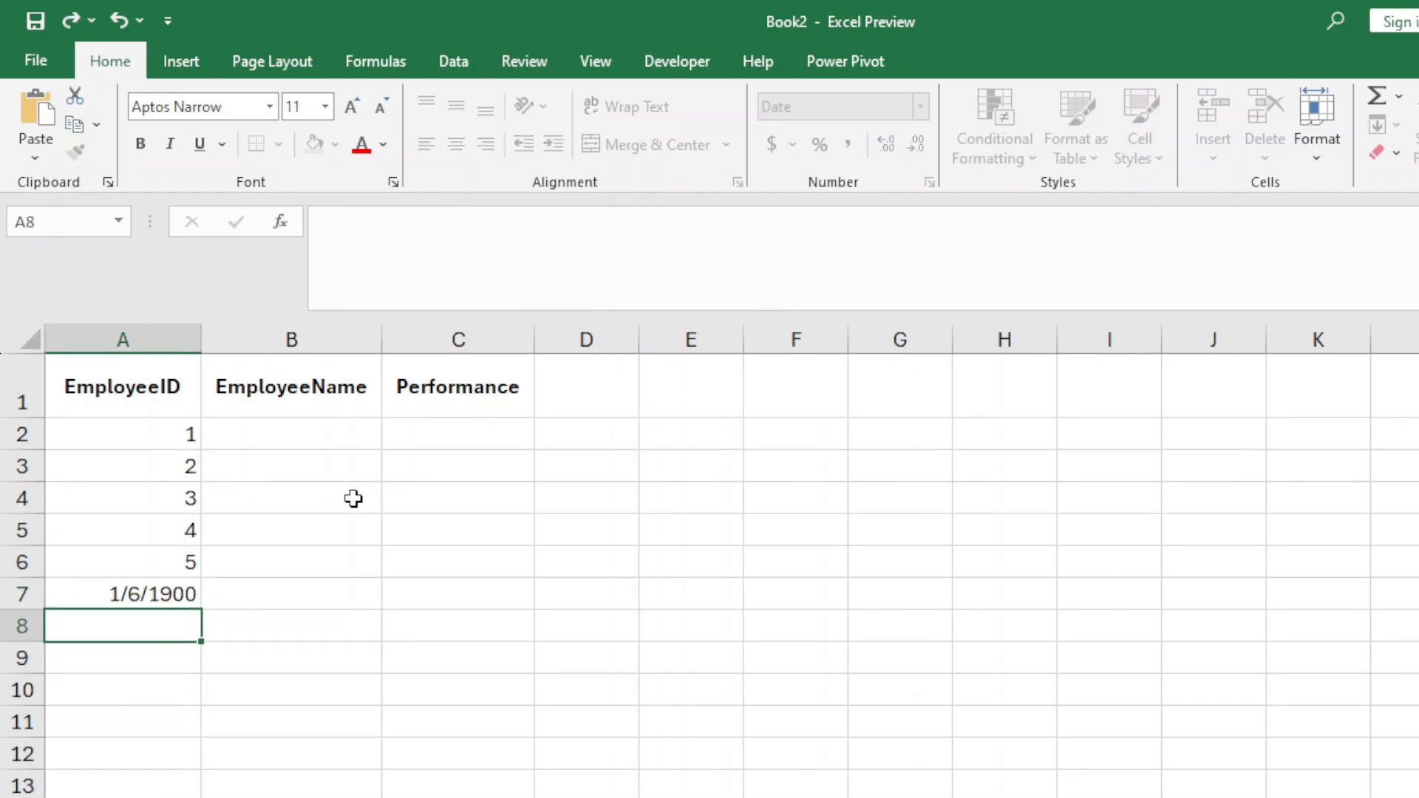
{"action": "left_click", "coordinate": [189, 596]}
{"action": "key", "text": "ctrl+z"}
- Fill the EmployeeName column with the five employees' full names in cells B2 to B6
{"action": "left_click", "coordinate": [258, 427]}
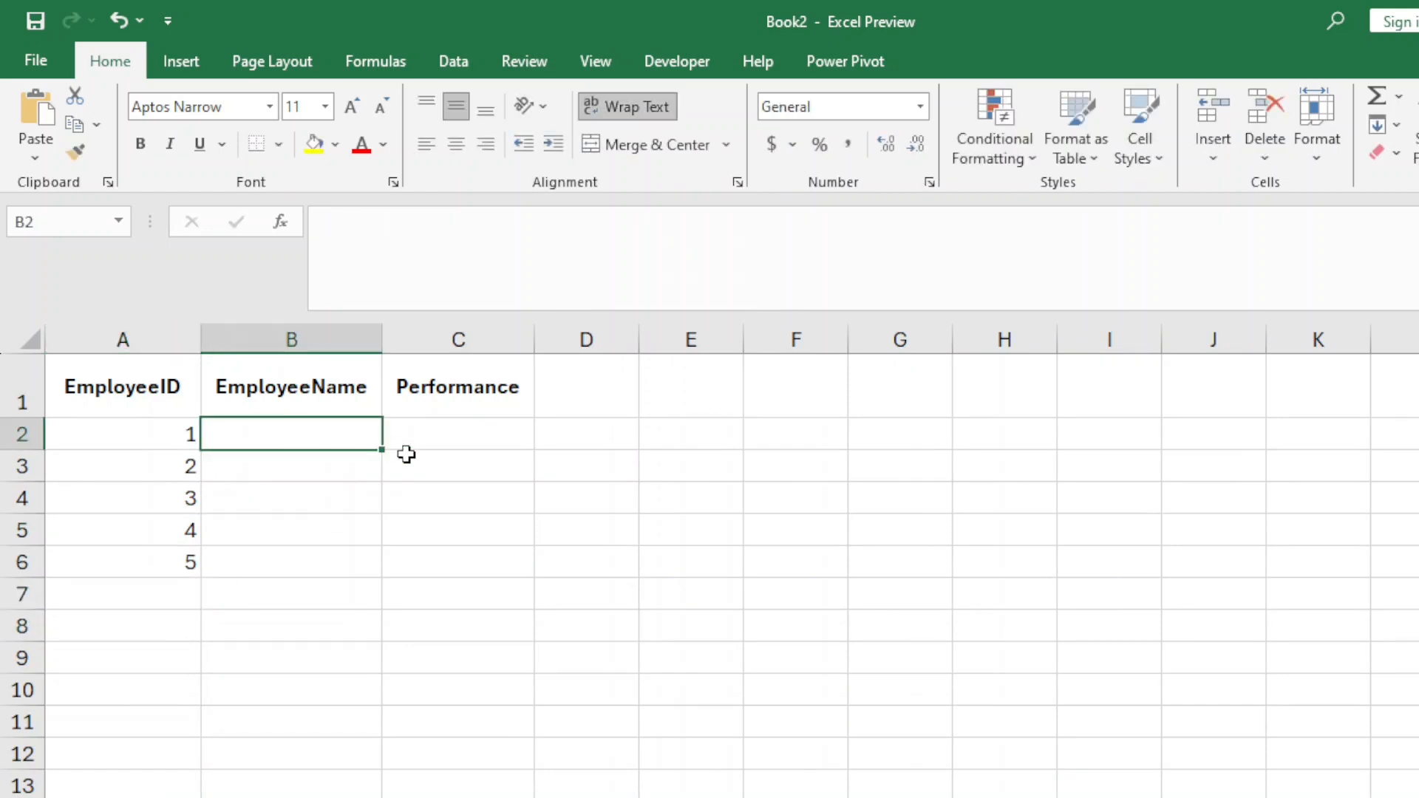
{"action": "type", "text": "John smith"}
{"action": "key", "text": "Return"}
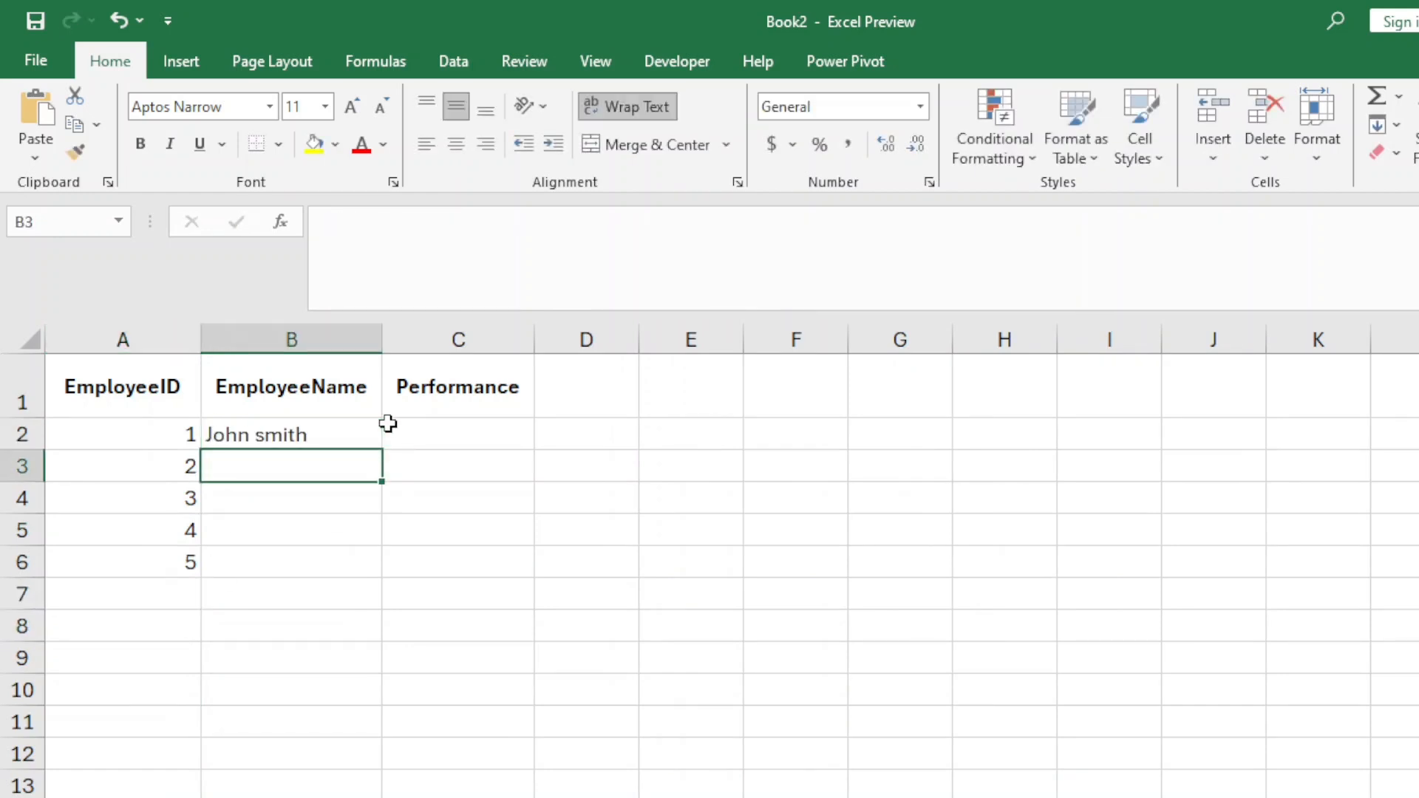
{"action": "type", "text": "Jane doe"}
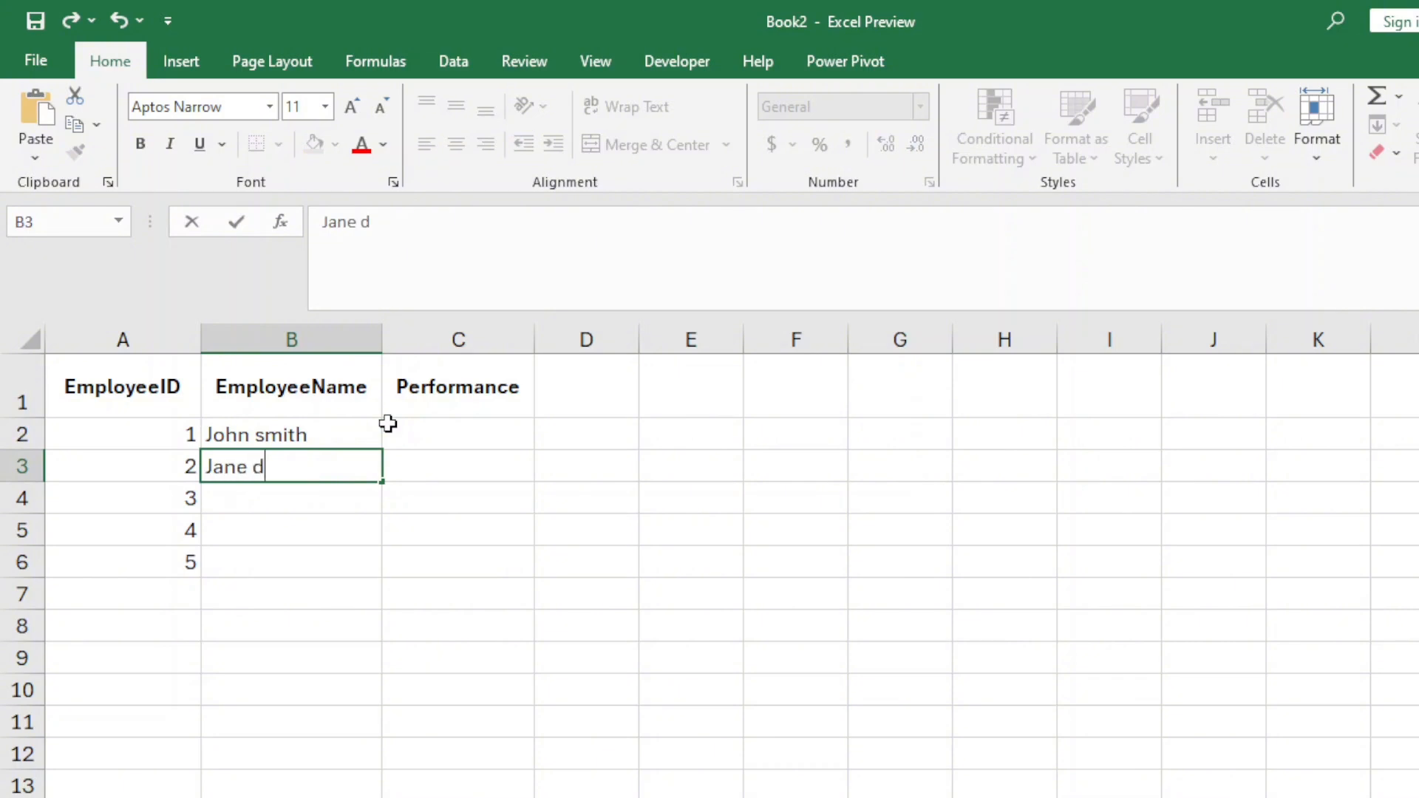
{"action": "key", "text": "Return"}
{"action": "type", "text": "Emily davis"}
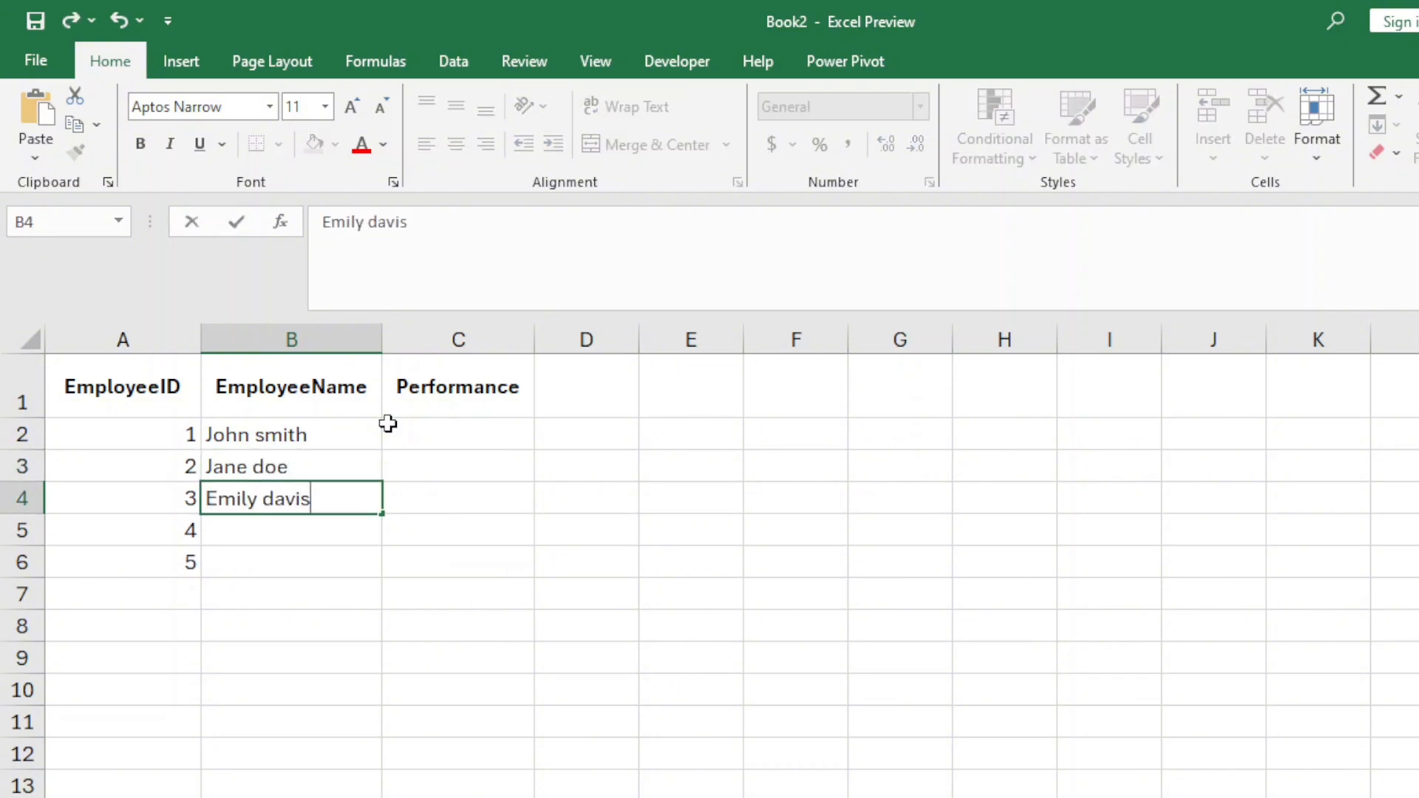
{"action": "key", "text": "Return"}
{"action": "type", "text": "Michael brown"}
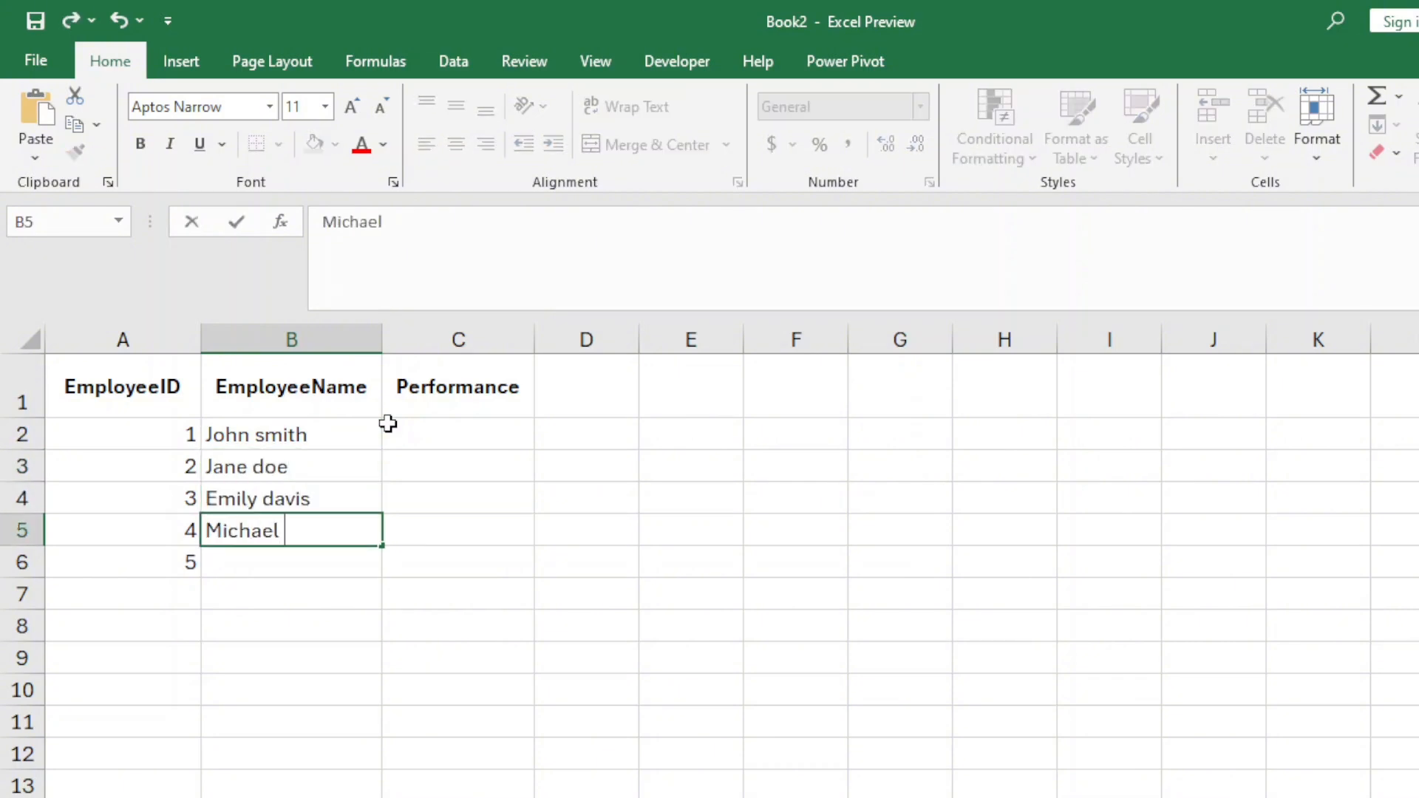
{"action": "key", "text": "Return"}
{"action": "type", "text": "Cris wilson"}
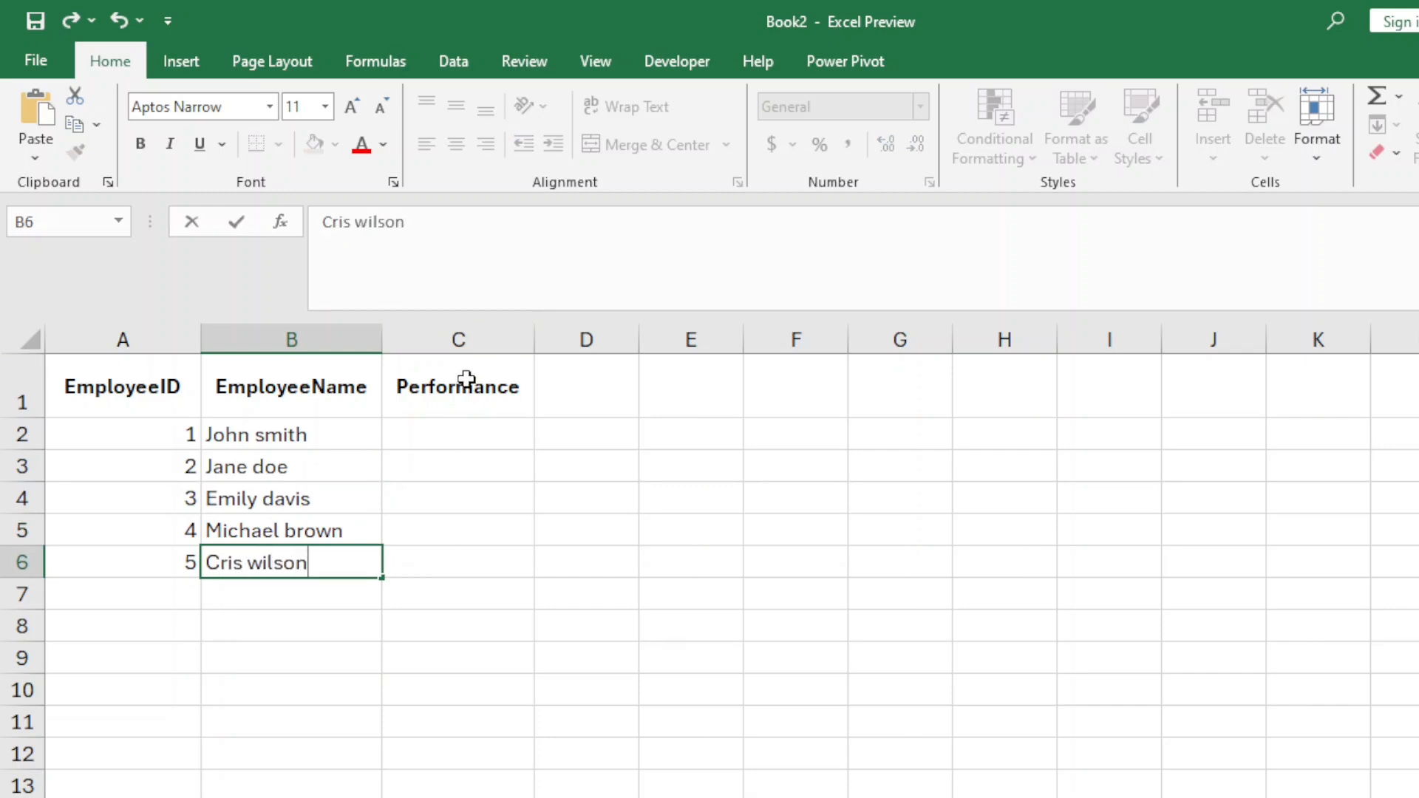
- Fill the Performance column with 50, 45, 67, 82 and 93 in cells C2 to C6
{"action": "left_click", "coordinate": [471, 427]}
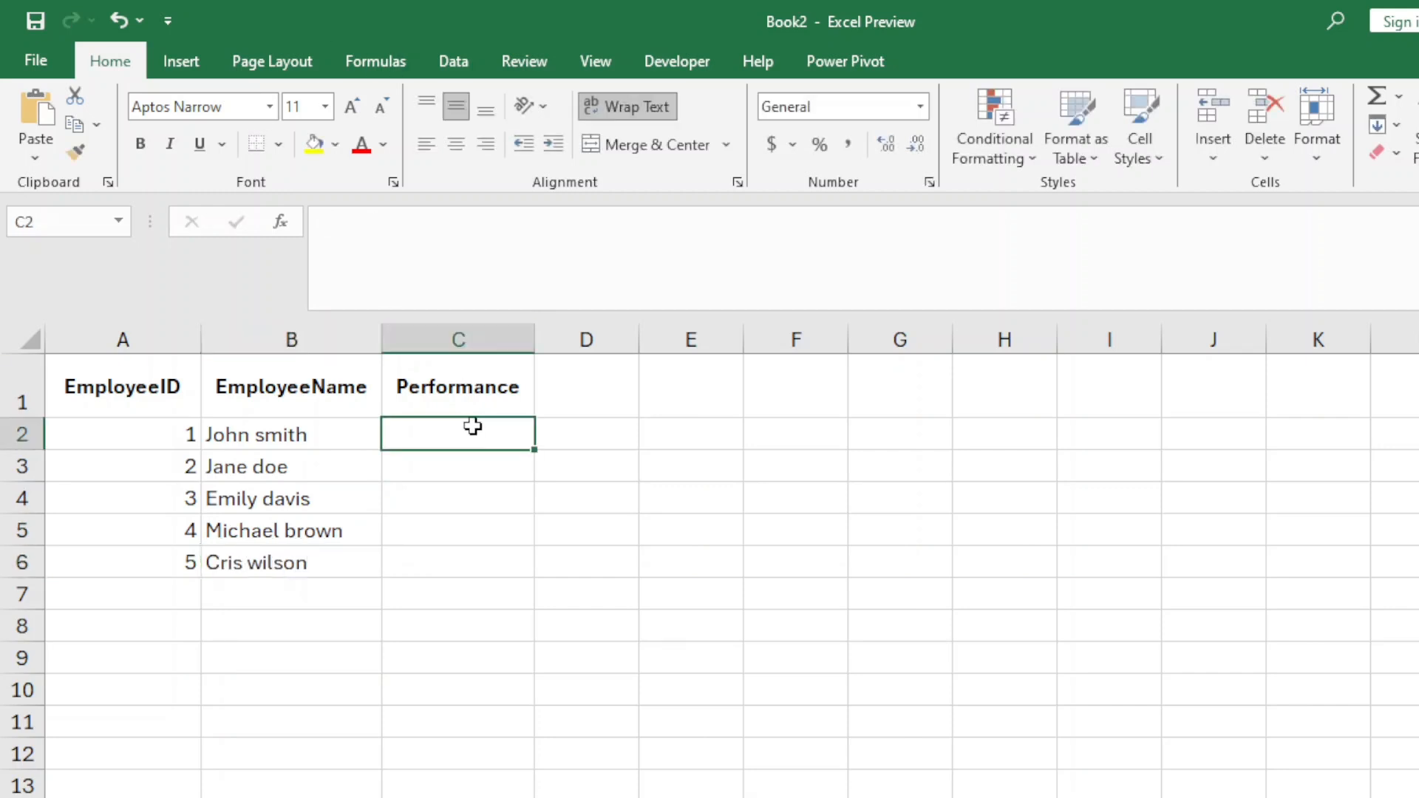
{"action": "type", "text": "50"}
{"action": "key", "text": "Return"}
{"action": "type", "text": "45"}
{"action": "key", "text": "Return"}
{"action": "type", "text": "67"}
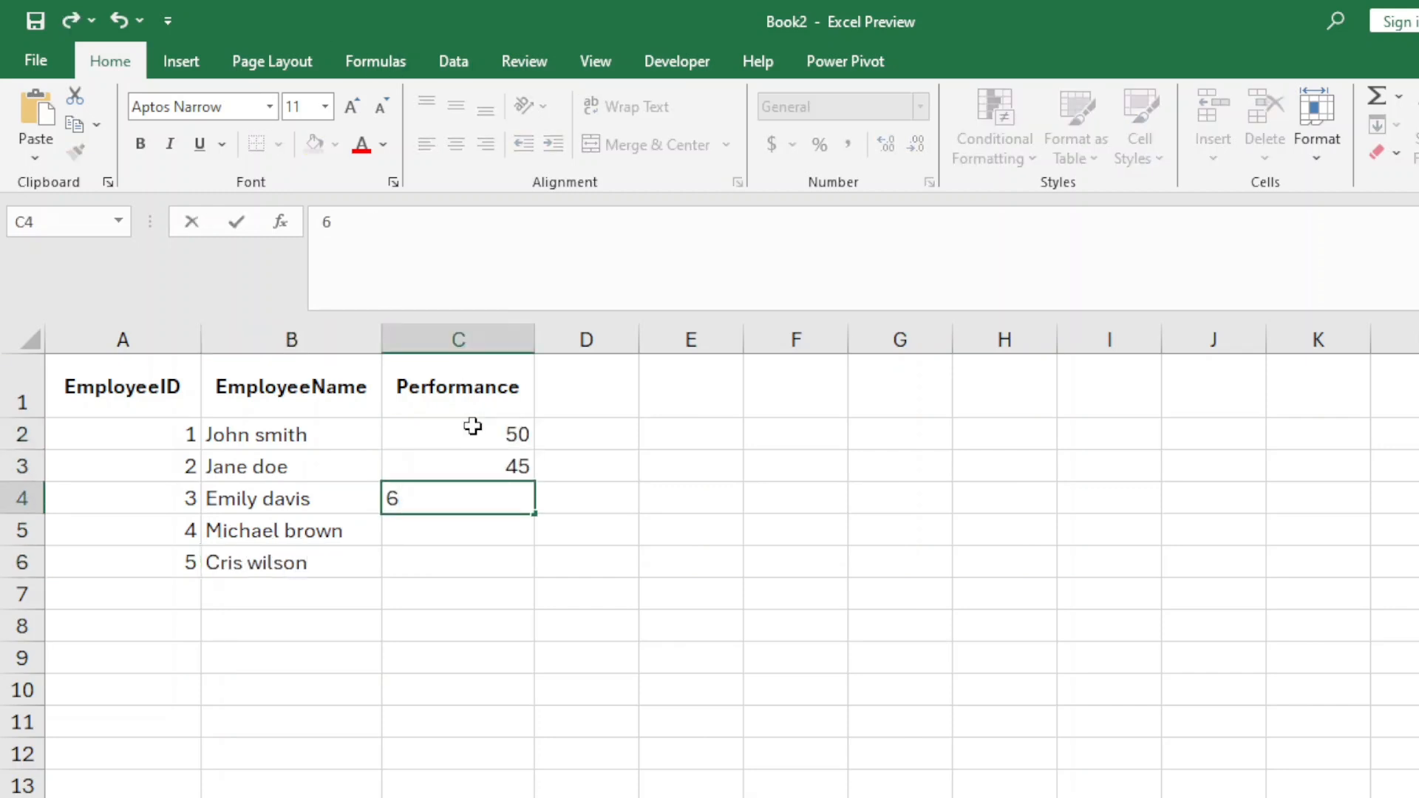
{"action": "key", "text": "Return"}
{"action": "type", "text": "82"}
{"action": "key", "text": "Return"}
{"action": "type", "text": "93"}
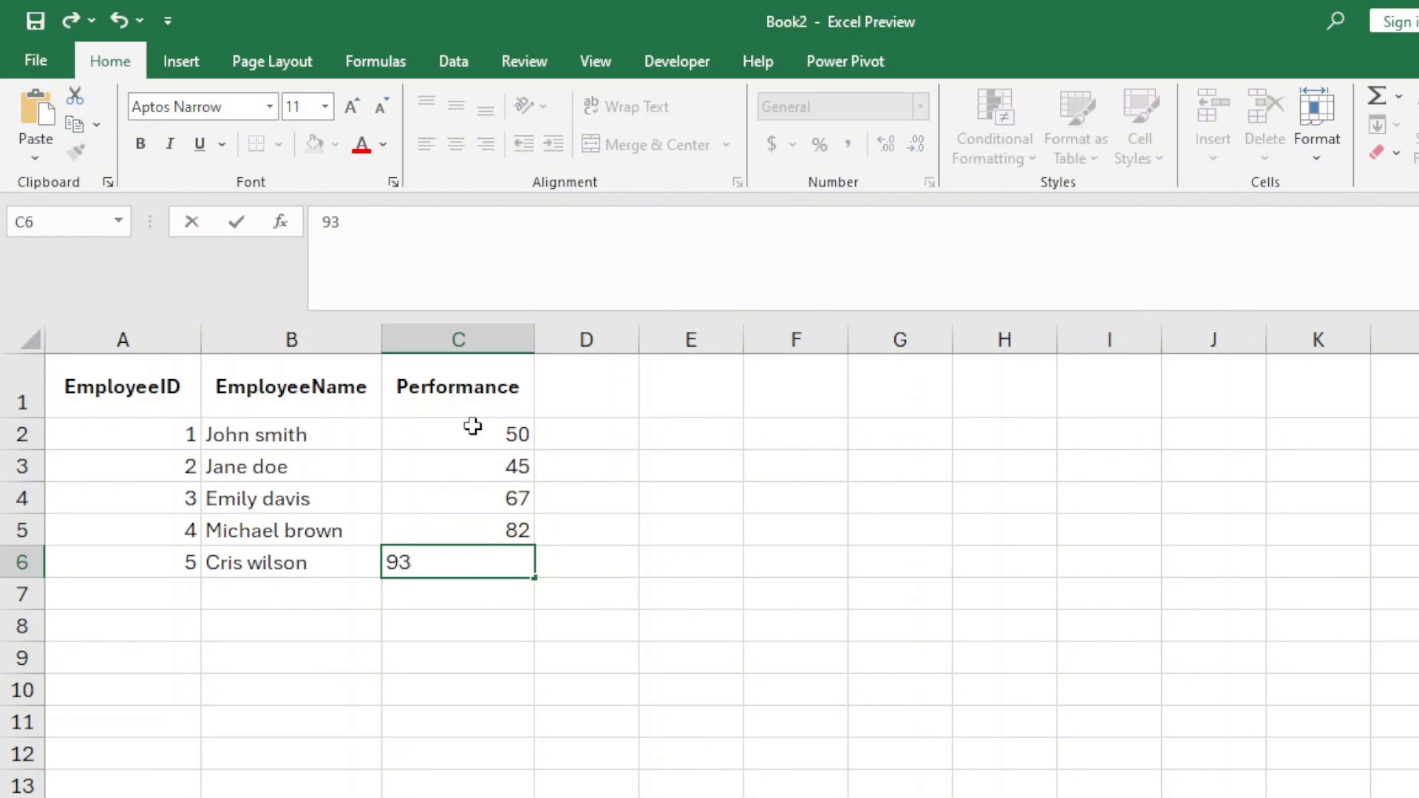
{"action": "key", "text": "Return"}
{"action": "left_click", "coordinate": [713, 490]}
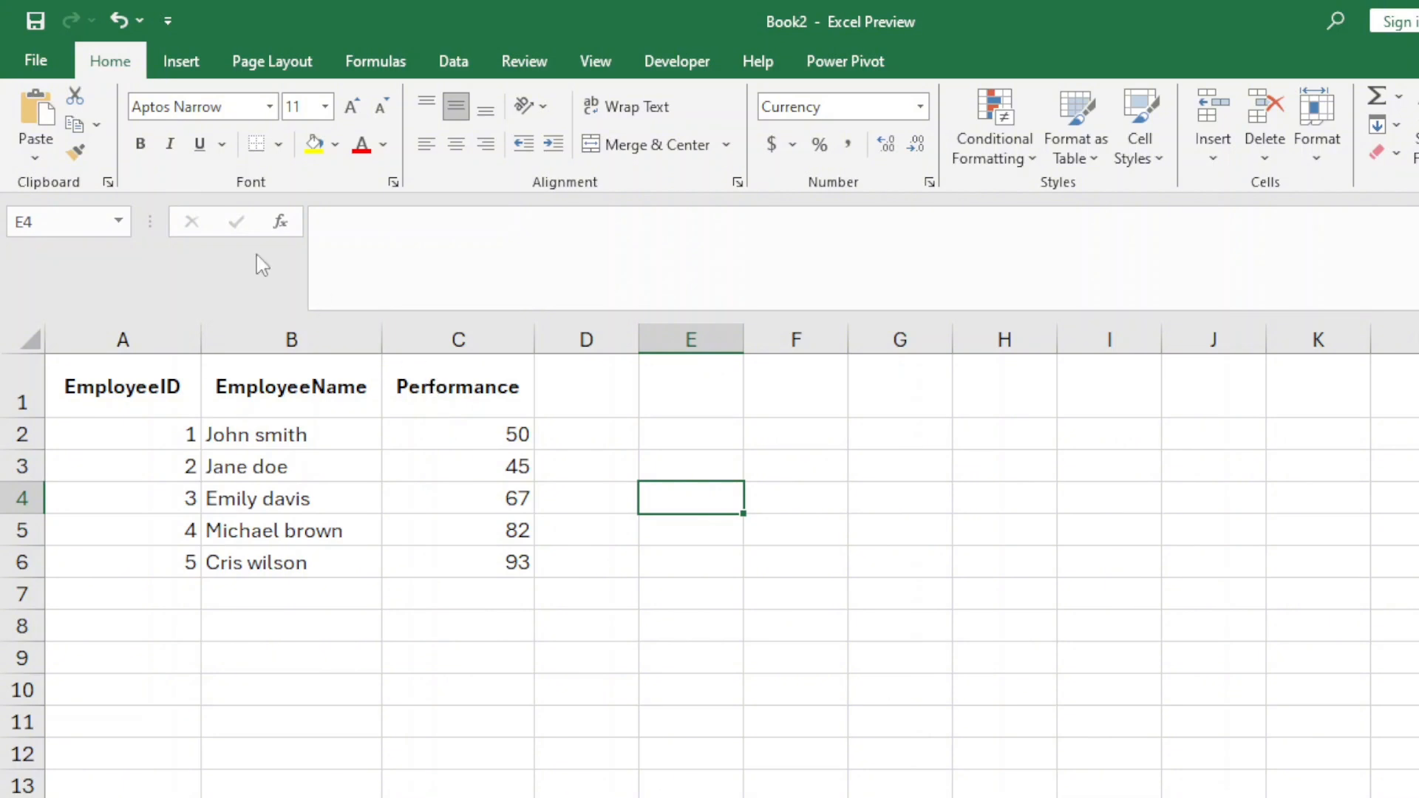
- Check in the COM add-ins list whether Microsoft Office PowerPivot for Excel 2013 is enabled, and close the list
{"action": "left_click", "coordinate": [41, 59]}
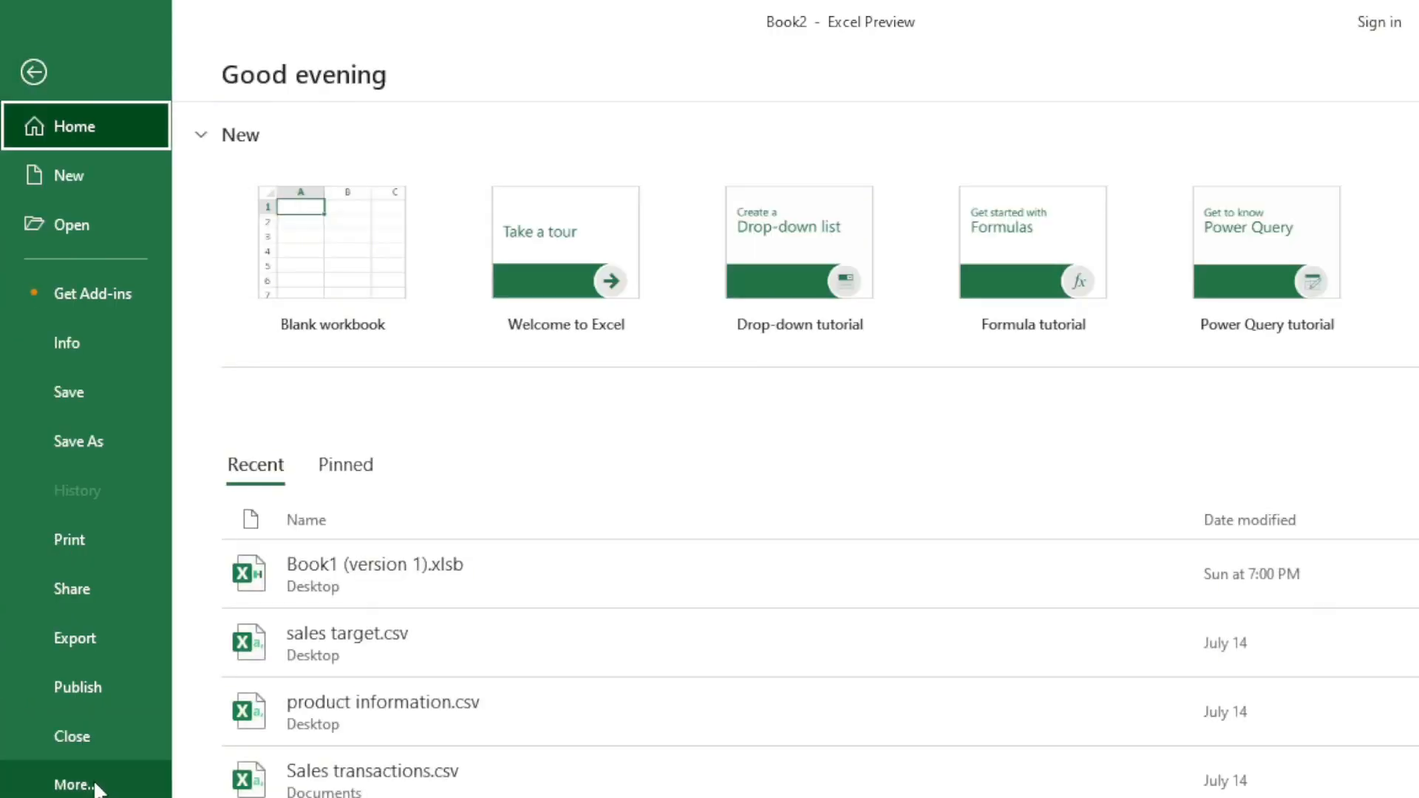
{"action": "left_click", "coordinate": [99, 788]}
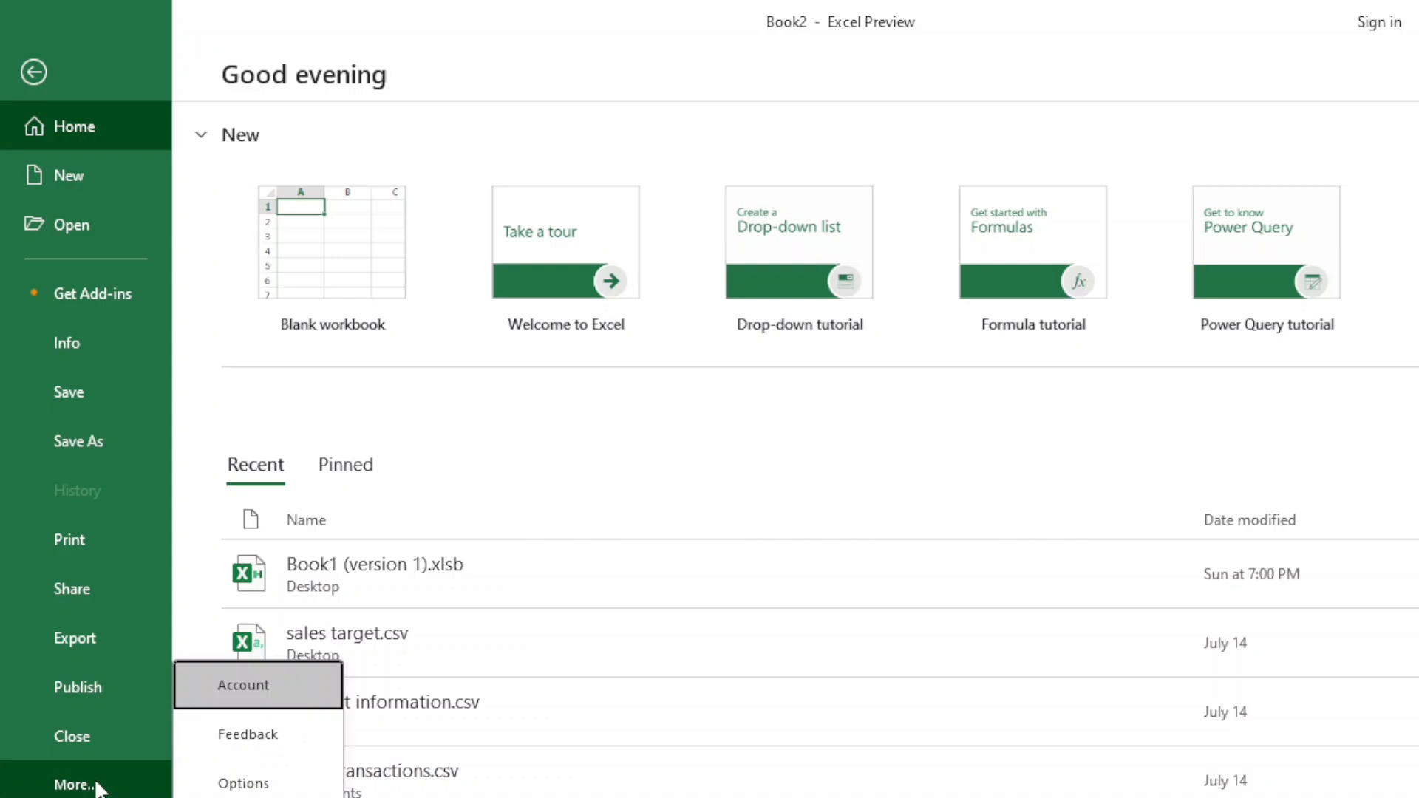
{"action": "left_click", "coordinate": [237, 782]}
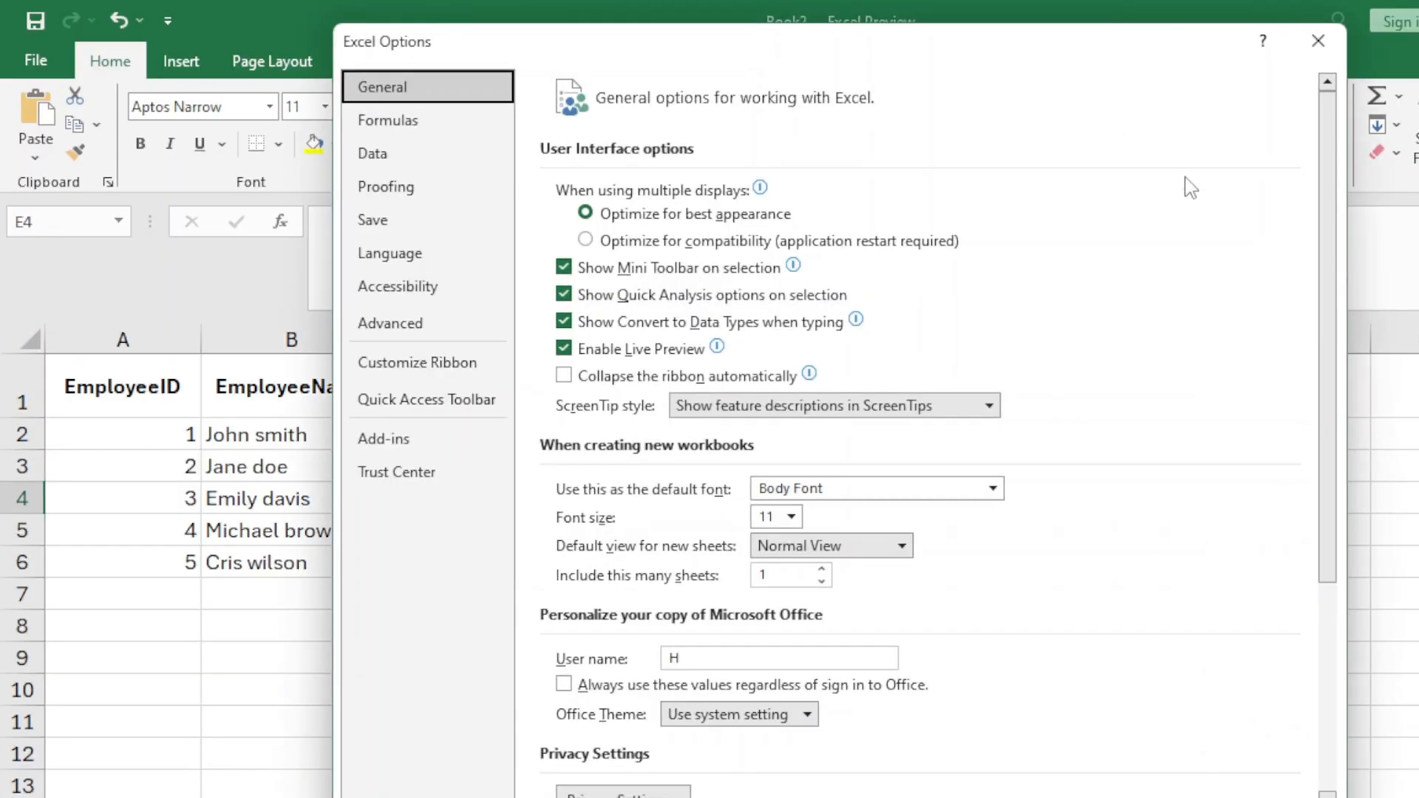
{"action": "left_click", "coordinate": [435, 440]}
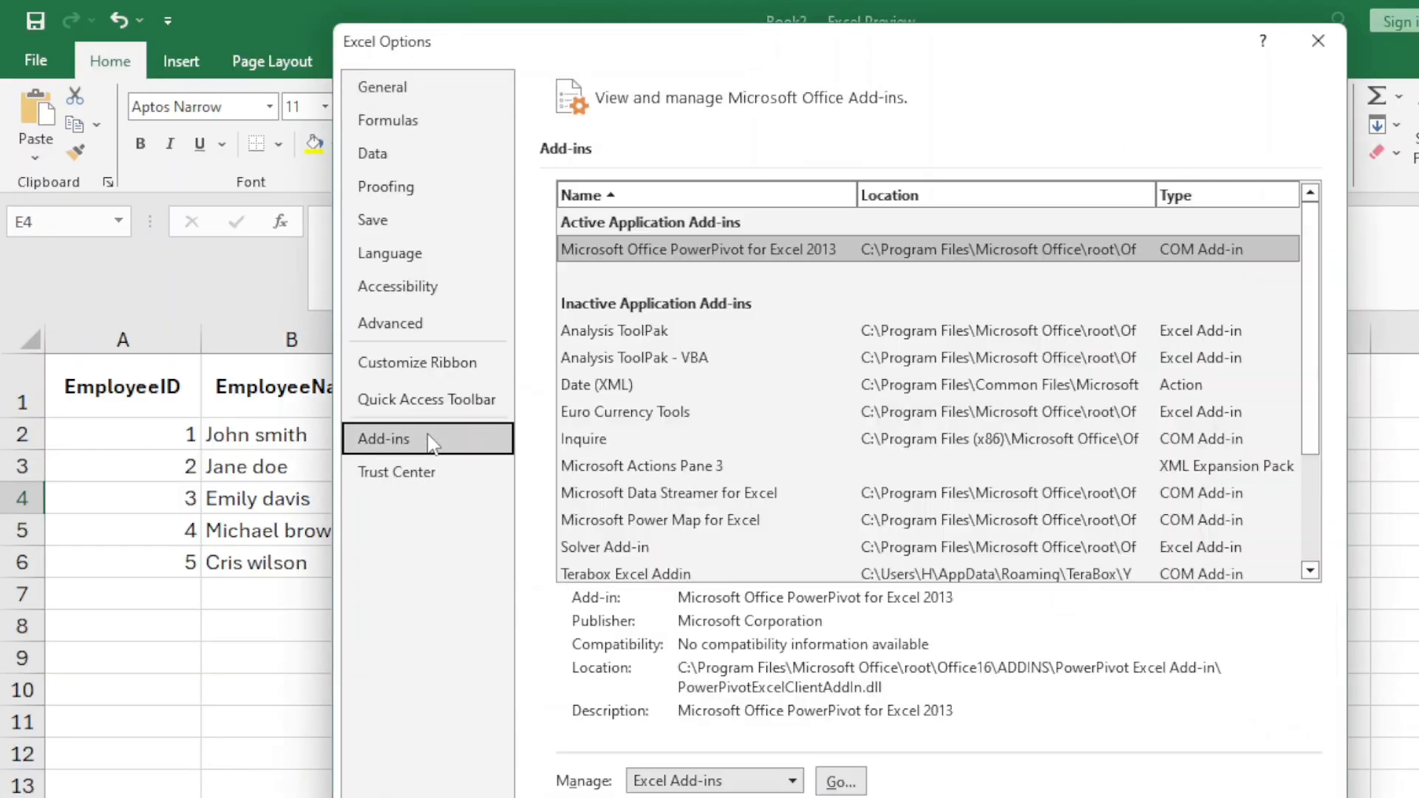
{"action": "left_click", "coordinate": [746, 784]}
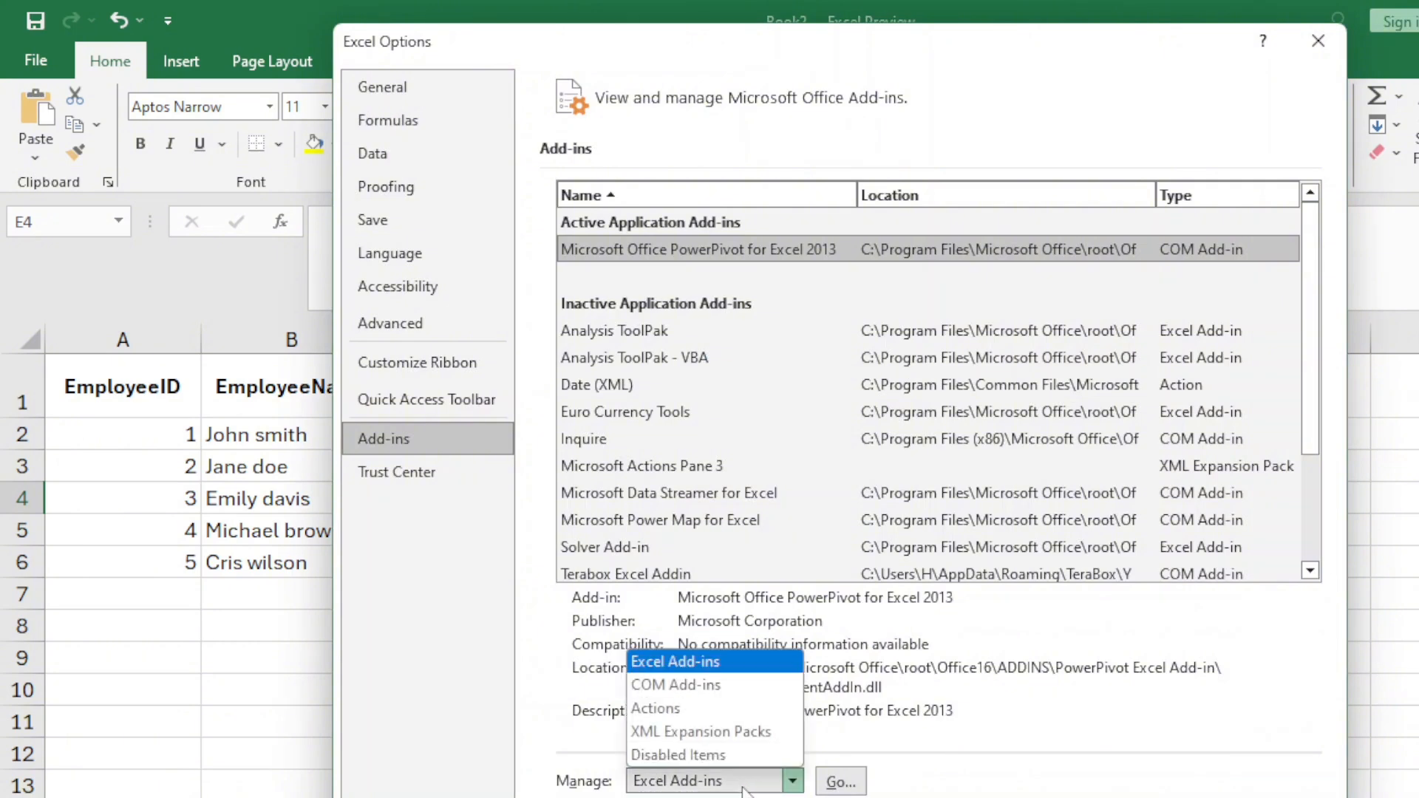
{"action": "left_click", "coordinate": [714, 688]}
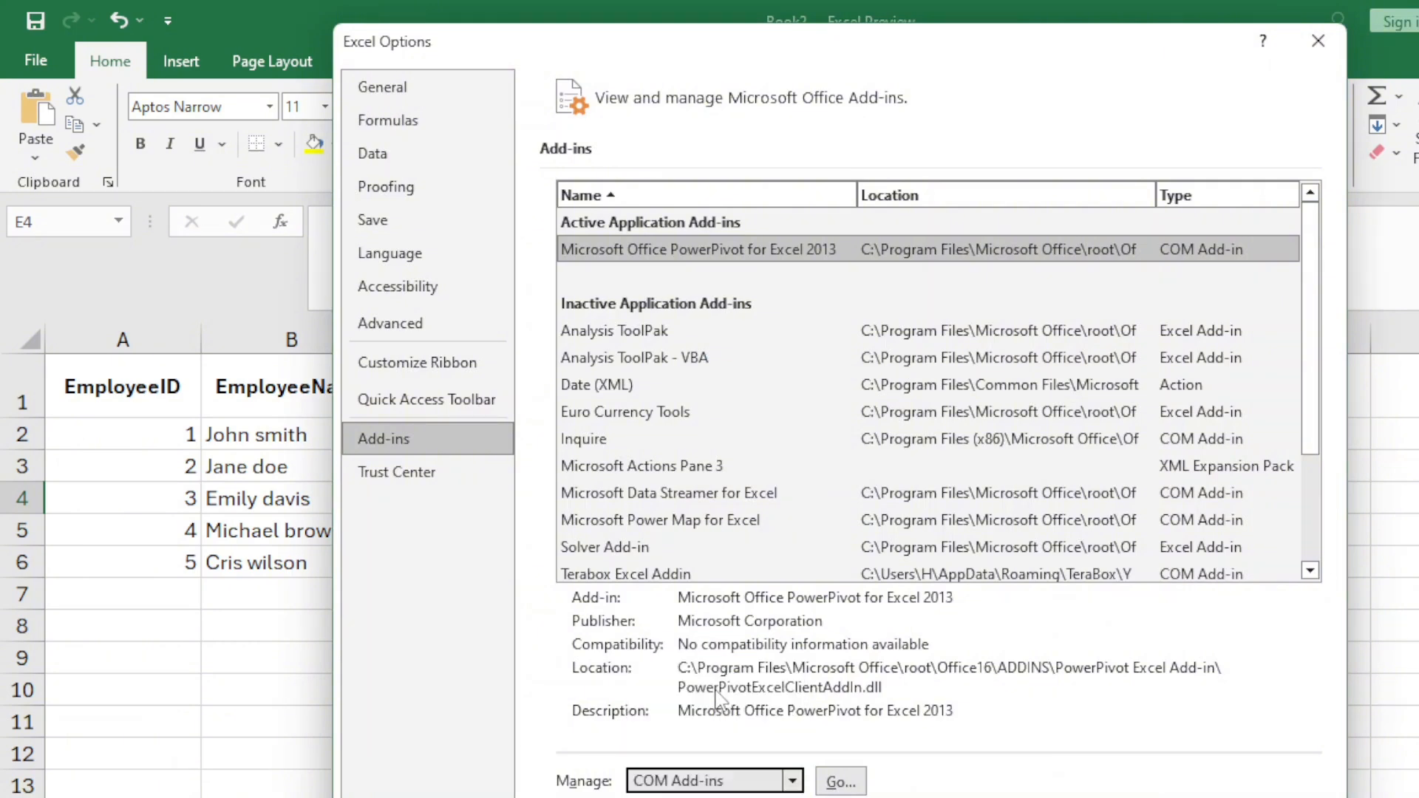
{"action": "left_click", "coordinate": [840, 781]}
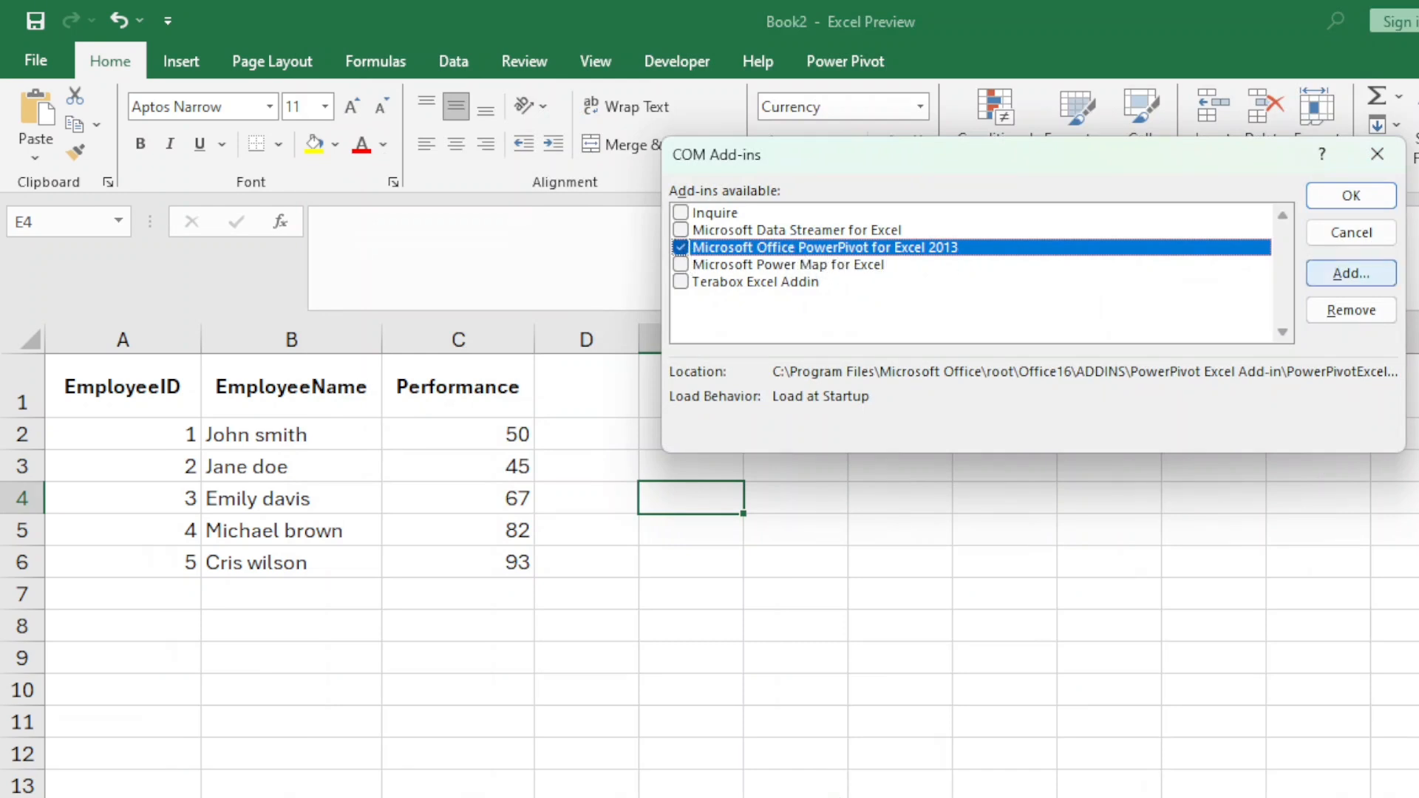
{"action": "left_click", "coordinate": [1376, 155]}
{"action": "left_click", "coordinate": [893, 477]}
- Add the employee data in A1:C6 to the Power Pivot data model as a table with headers
{"action": "left_click", "coordinate": [517, 431]}
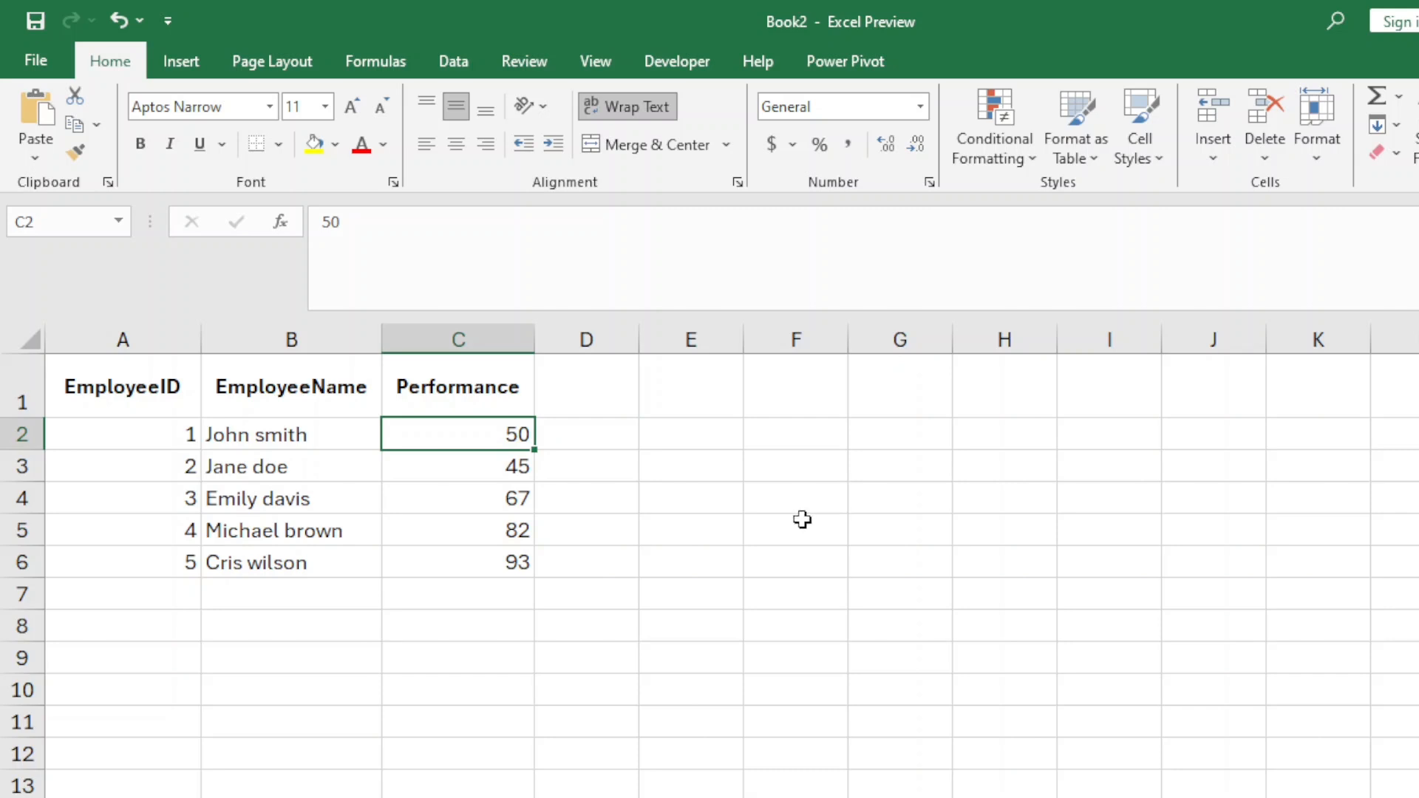
{"action": "left_click", "coordinate": [112, 434]}
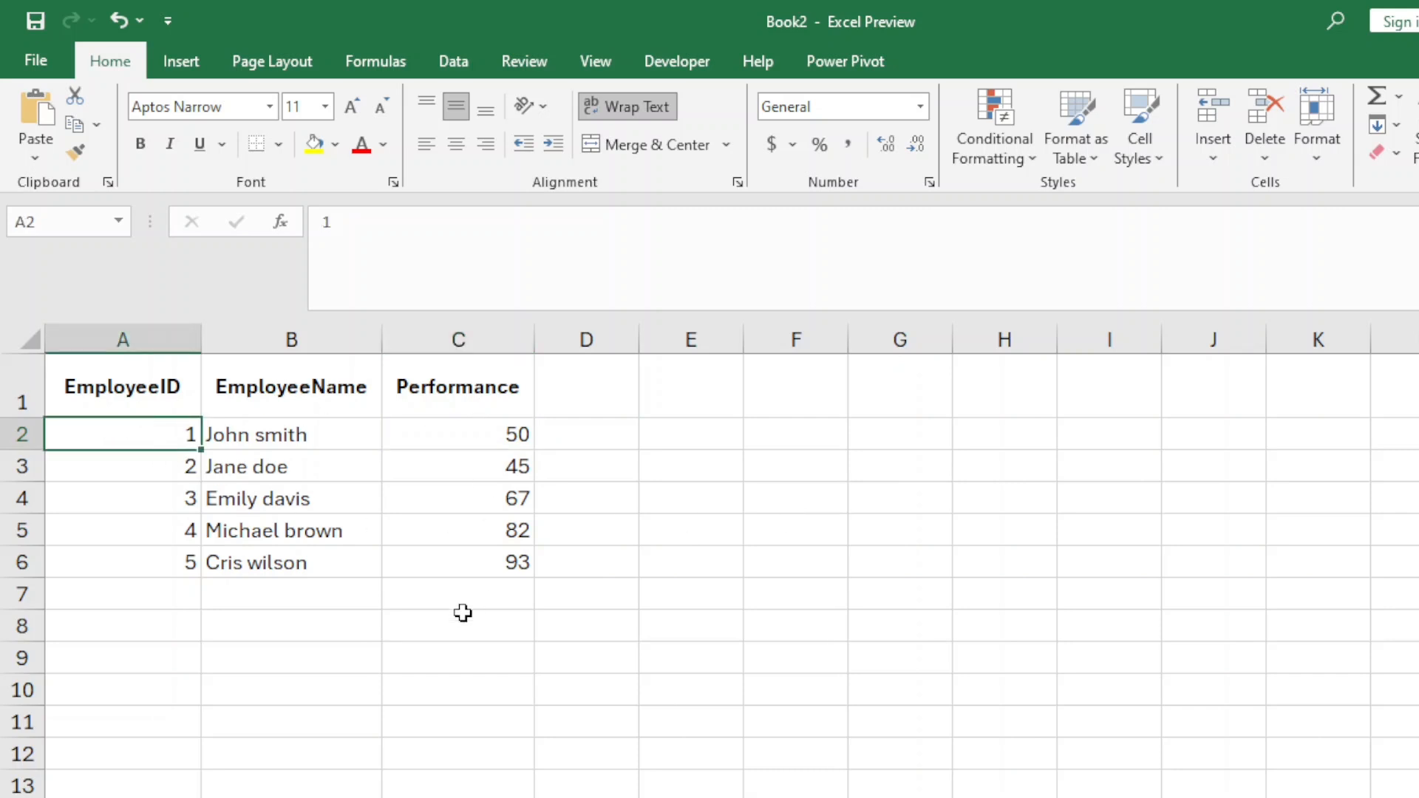
{"action": "left_click", "coordinate": [873, 65]}
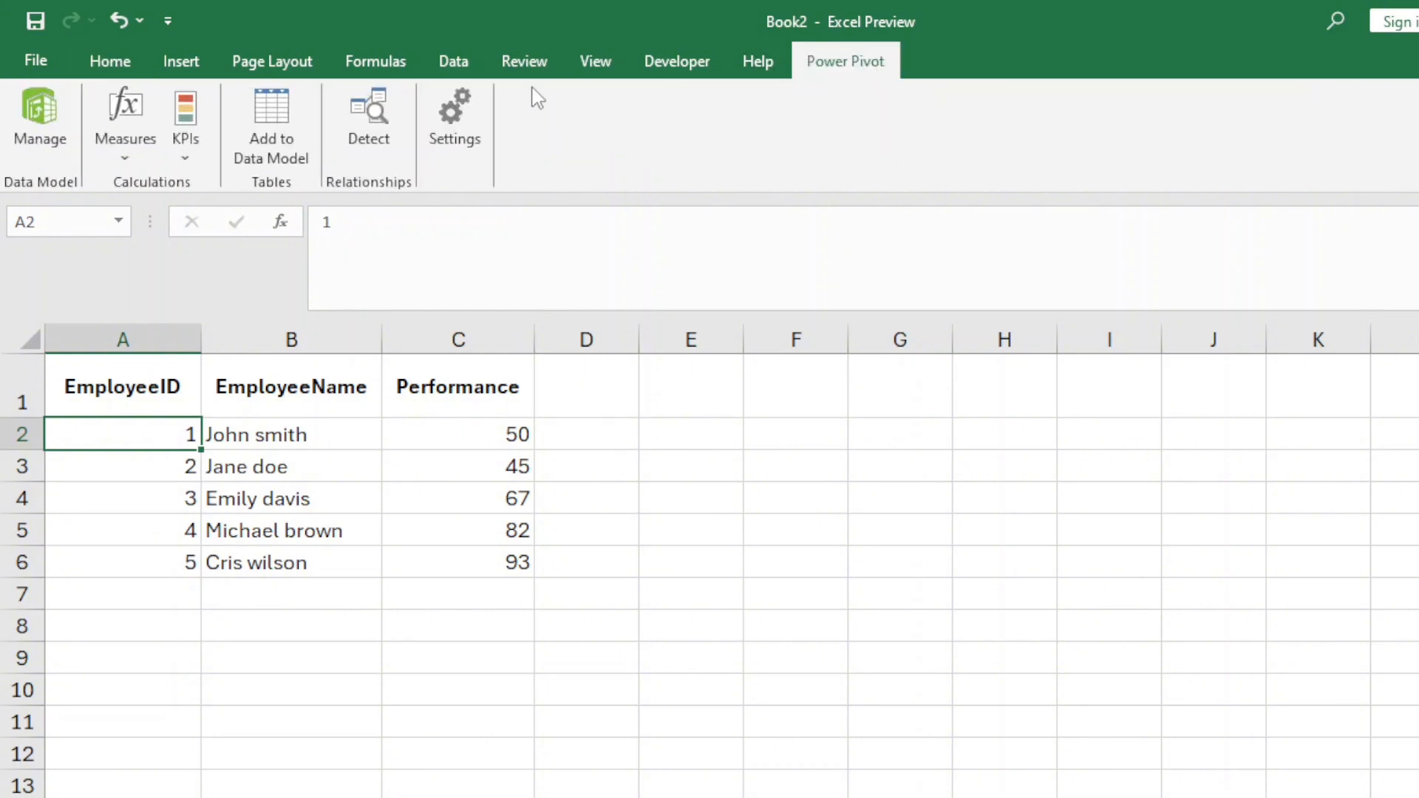
{"action": "left_click", "coordinate": [284, 159]}
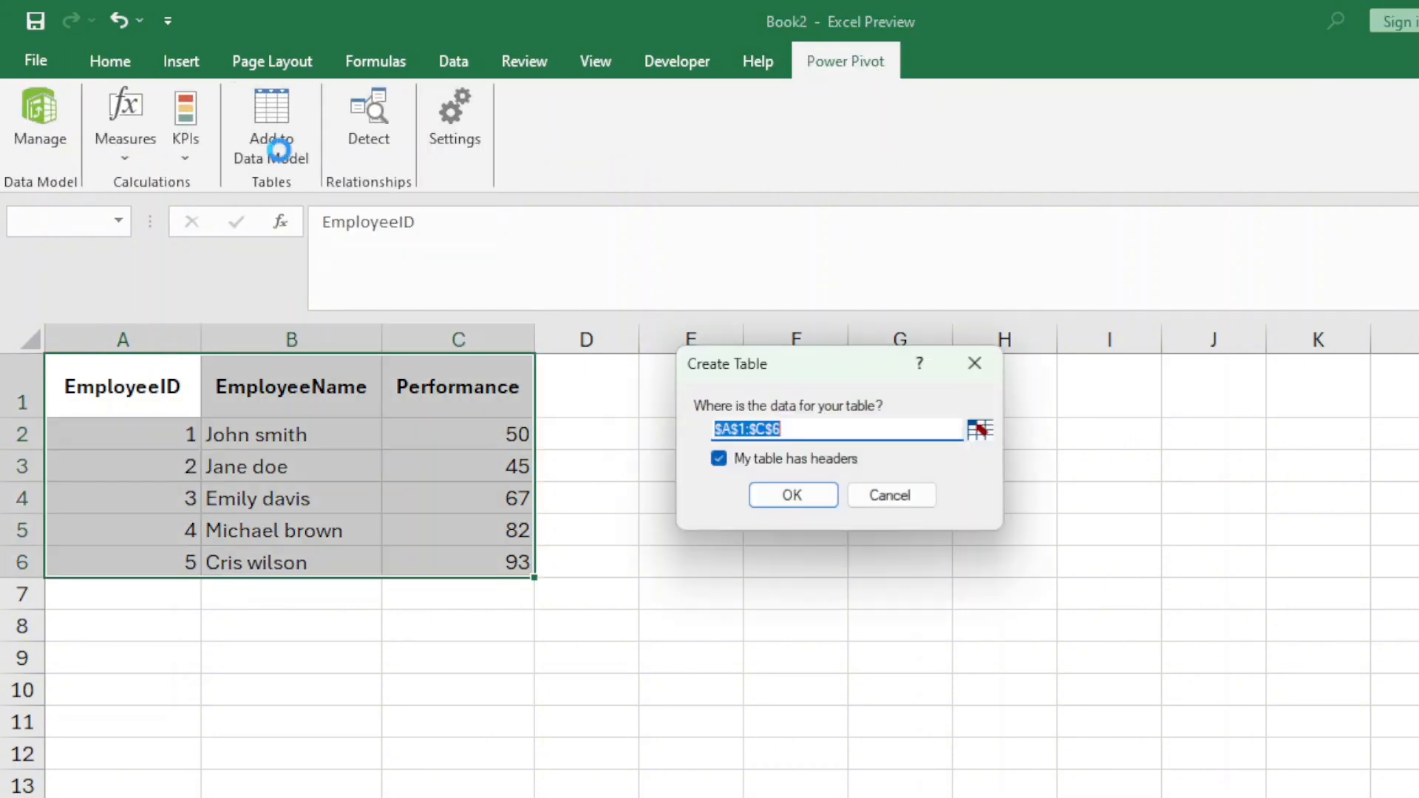
{"action": "left_click", "coordinate": [785, 488]}
{"action": "left_click", "coordinate": [830, 497]}
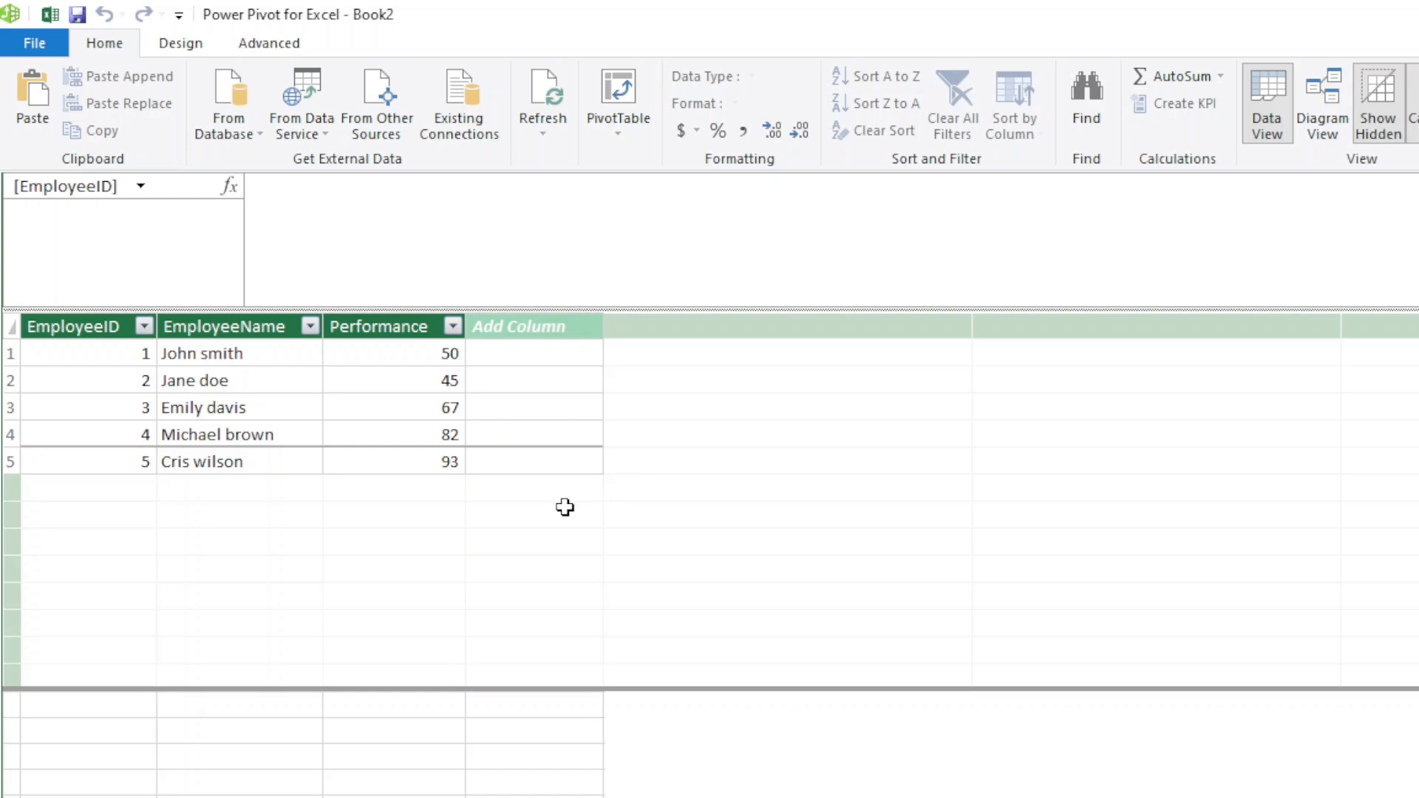
- Start a calculated column in the employee table with the formula =SWITCH(TRUE(), followed by a new line
{"action": "left_click", "coordinate": [553, 327]}
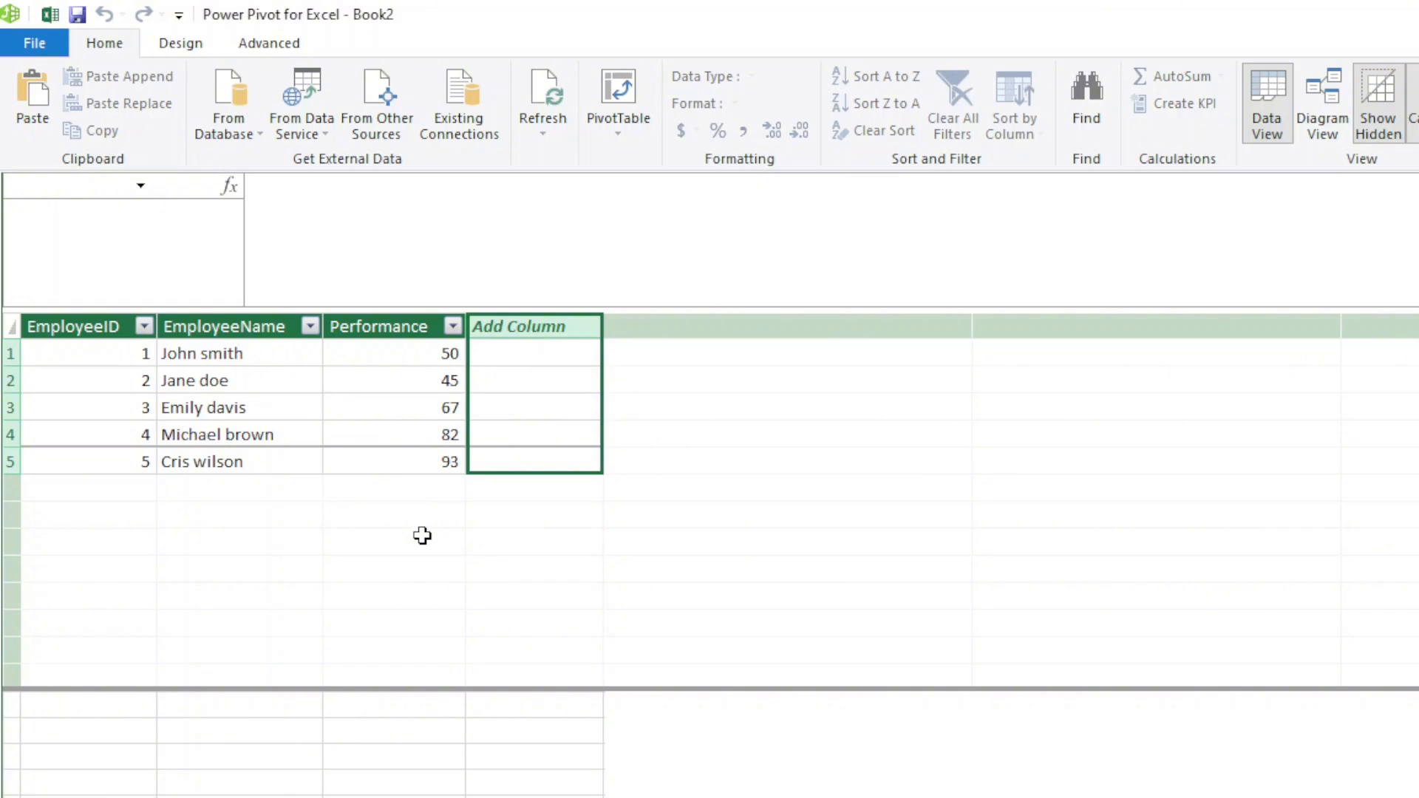
{"action": "left_click", "coordinate": [197, 49]}
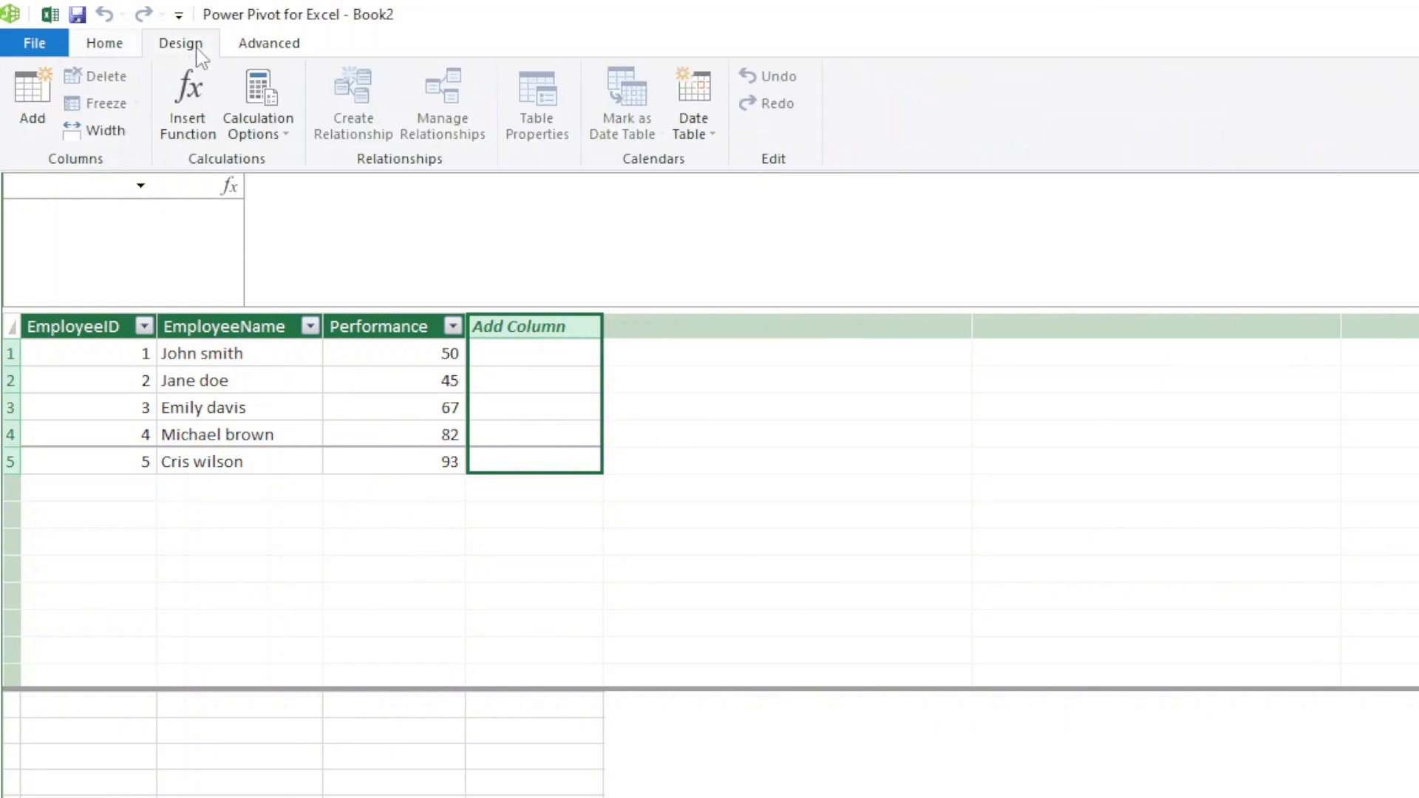
{"action": "left_click", "coordinate": [37, 119]}
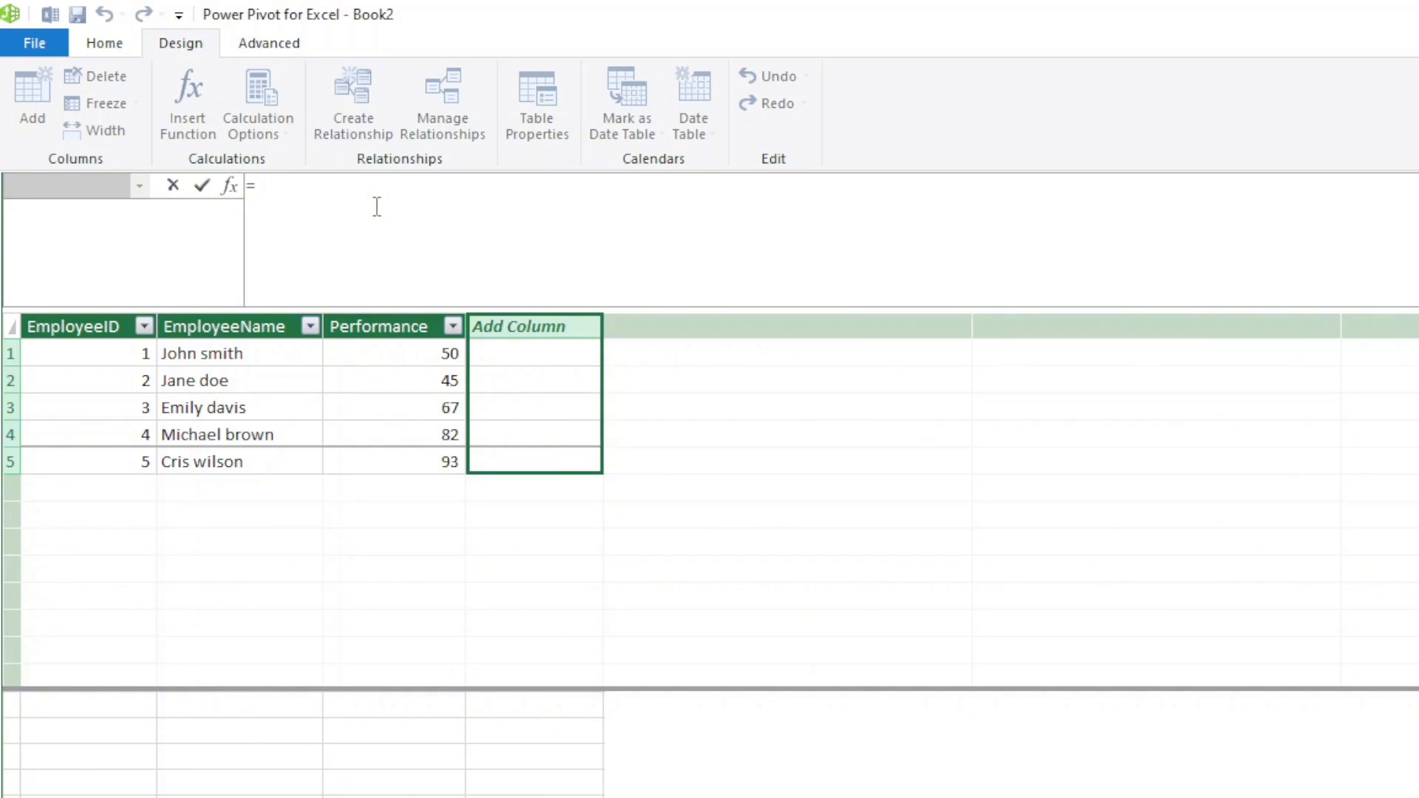
{"action": "type", "text": "SWITCH("}
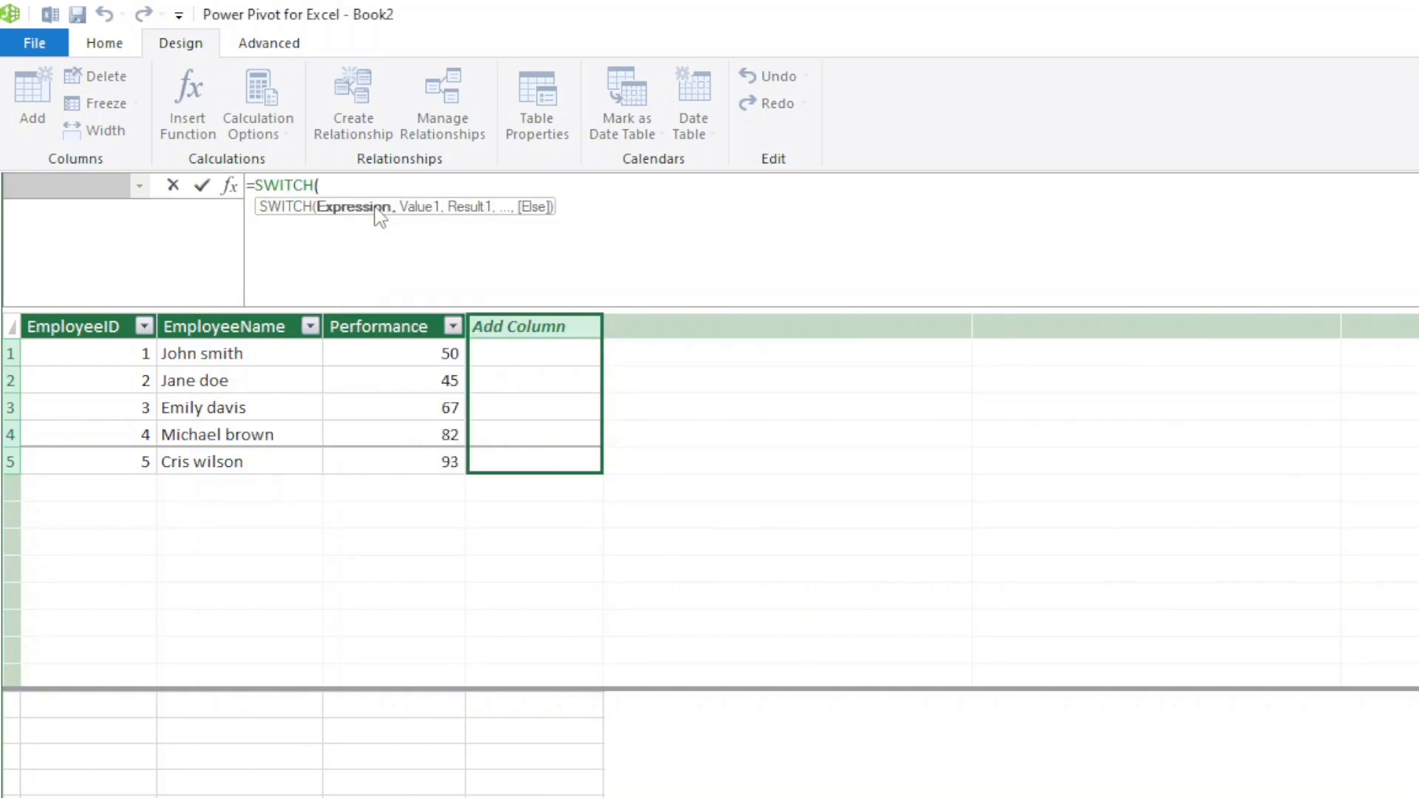
{"action": "type", "text": "TRUE(),"}
{"action": "key", "text": "alt+Return"}
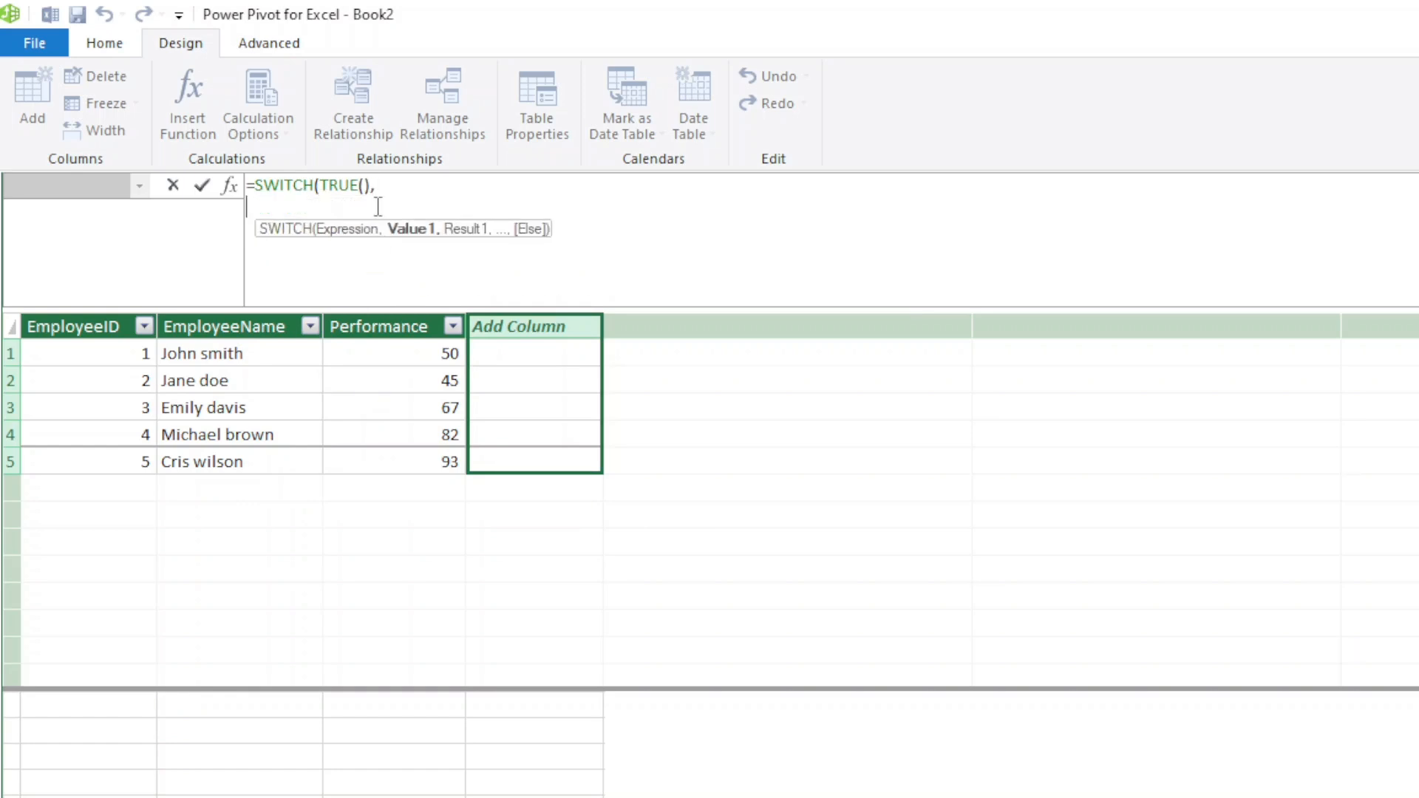
{"action": "type", "text": "Em"}
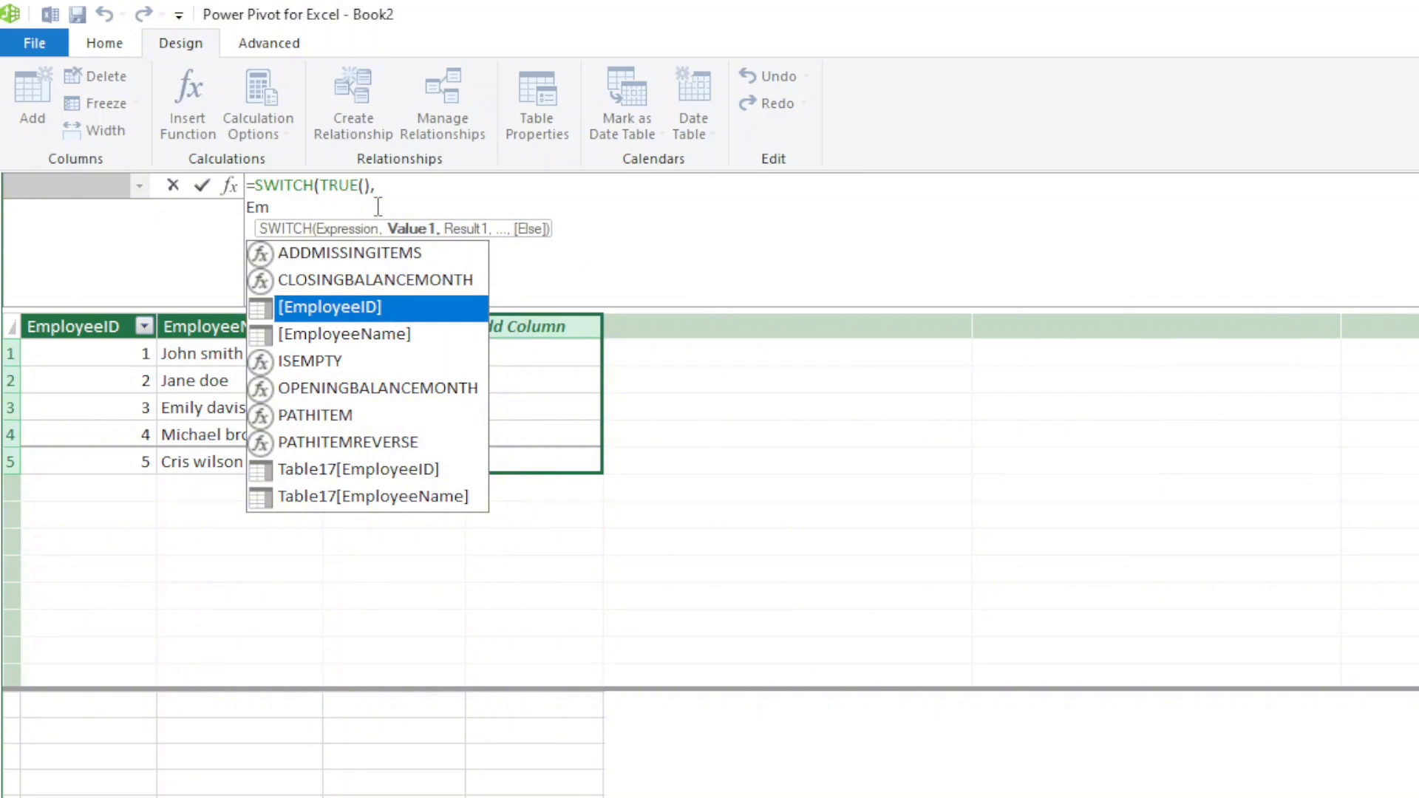
{"action": "key", "text": "BackSpace"}
{"action": "key", "text": "BackSpace"}
{"action": "key", "text": "BackSpace"}
{"action": "key", "text": "alt+Return"}
- Enter the first SWITCH condition as Table17[Performance] <= 50, on its own line
{"action": "type", "text": "Tab"}
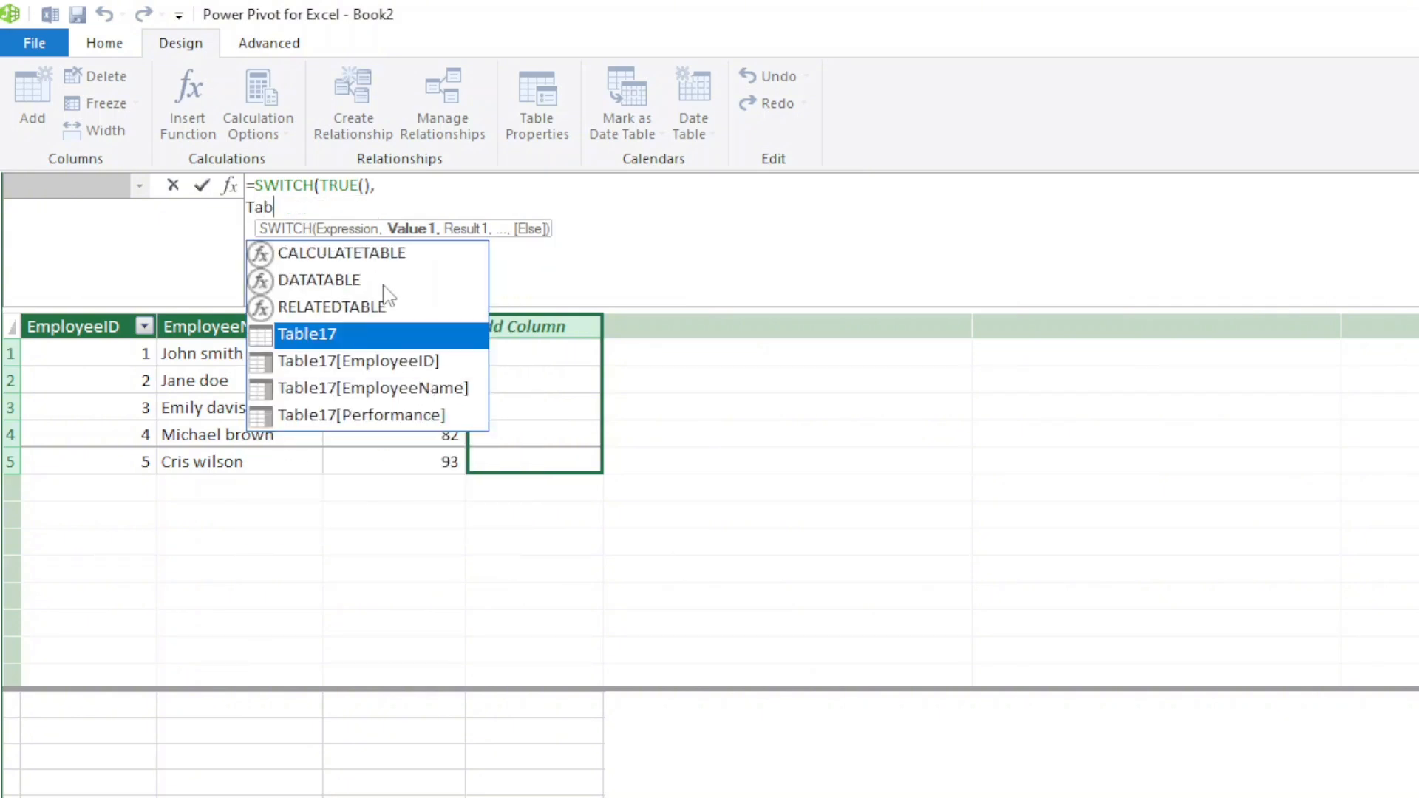
{"action": "type", "text": "le17"}
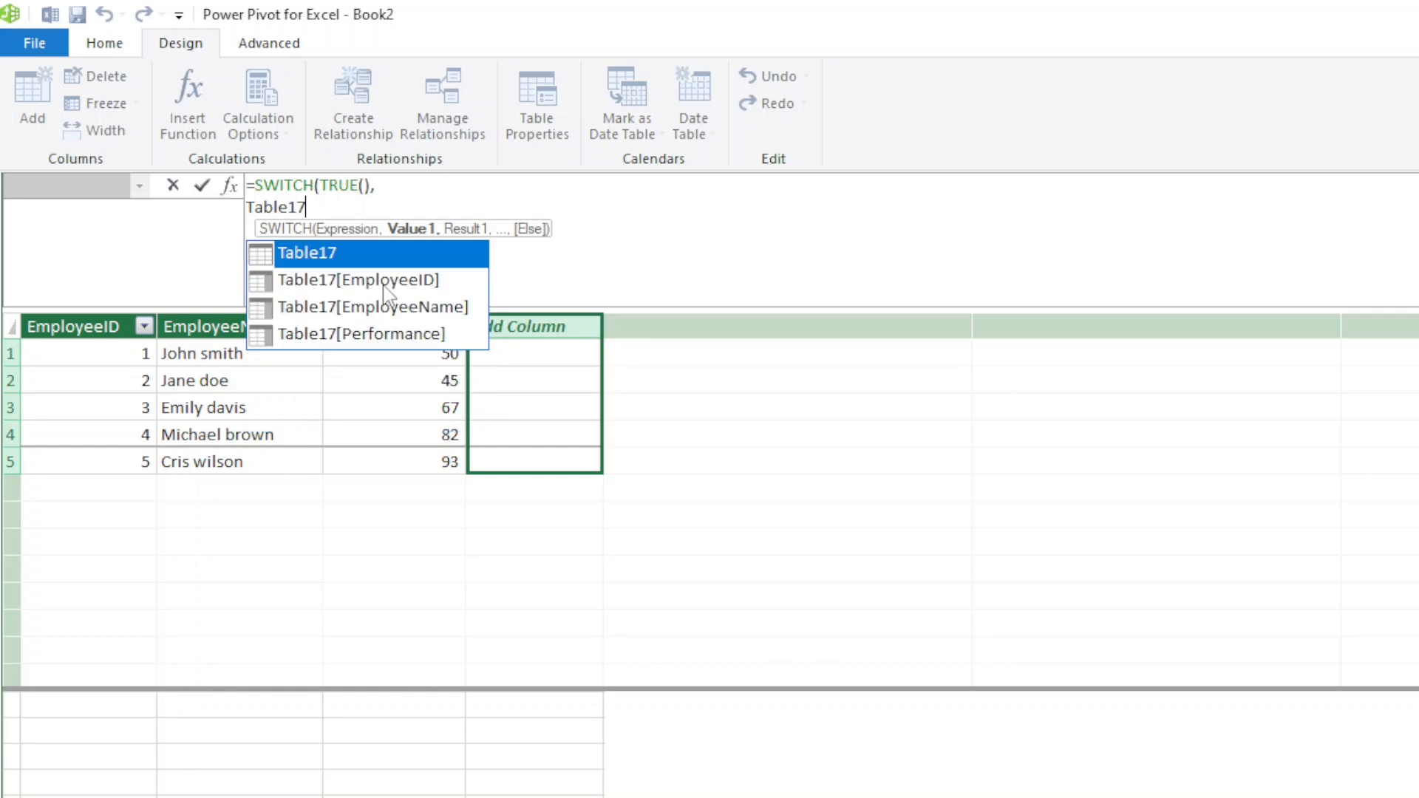
{"action": "key", "text": "Down"}
{"action": "key", "text": "Down"}
{"action": "key", "text": "Down"}
{"action": "key", "text": "Tab"}
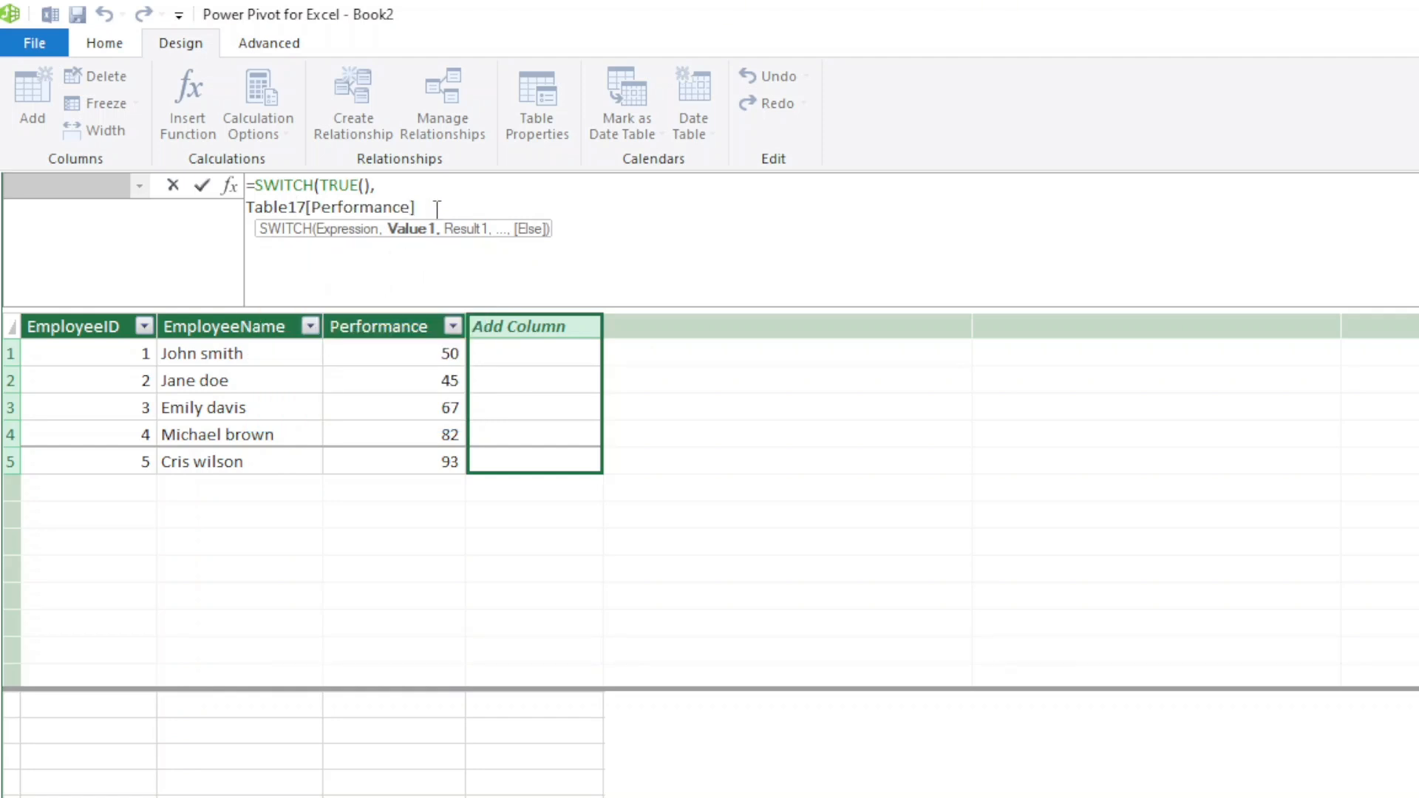
{"action": "type", "text": "<= 50,"}
{"action": "key", "text": "alt+Return"}
- Copy the Table17[Performance] reference to two further lines of the formula, completing them as conditions <= 70, and <= 90,
{"action": "left_click_drag", "start_coordinate": [247, 209], "coordinate": [416, 214]}
{"action": "key", "text": "ctrl+c"}
{"action": "key", "text": "End"}
{"action": "key", "text": "alt+Return"}
{"action": "key", "text": "ctrl+v"}
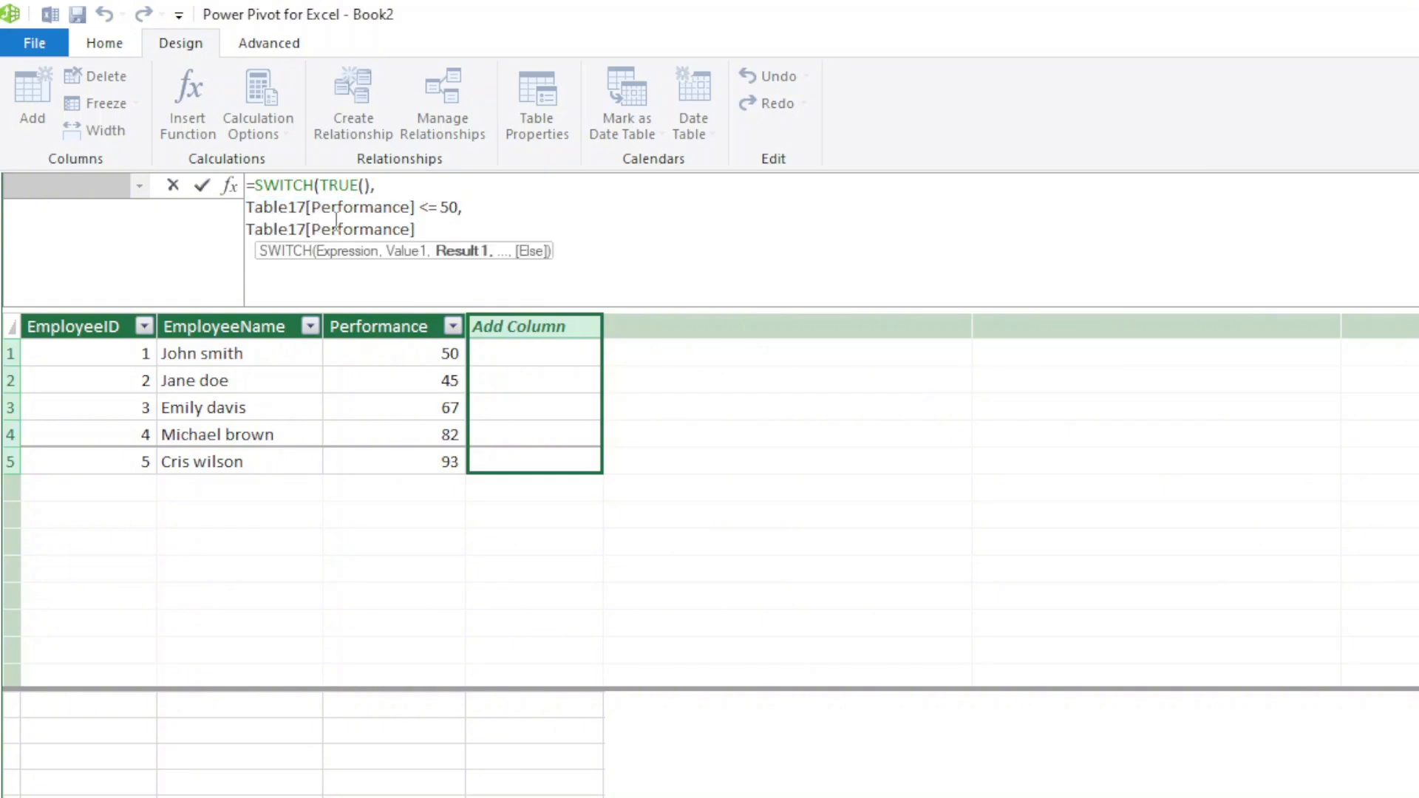
{"action": "type", "text": "<= 70,"}
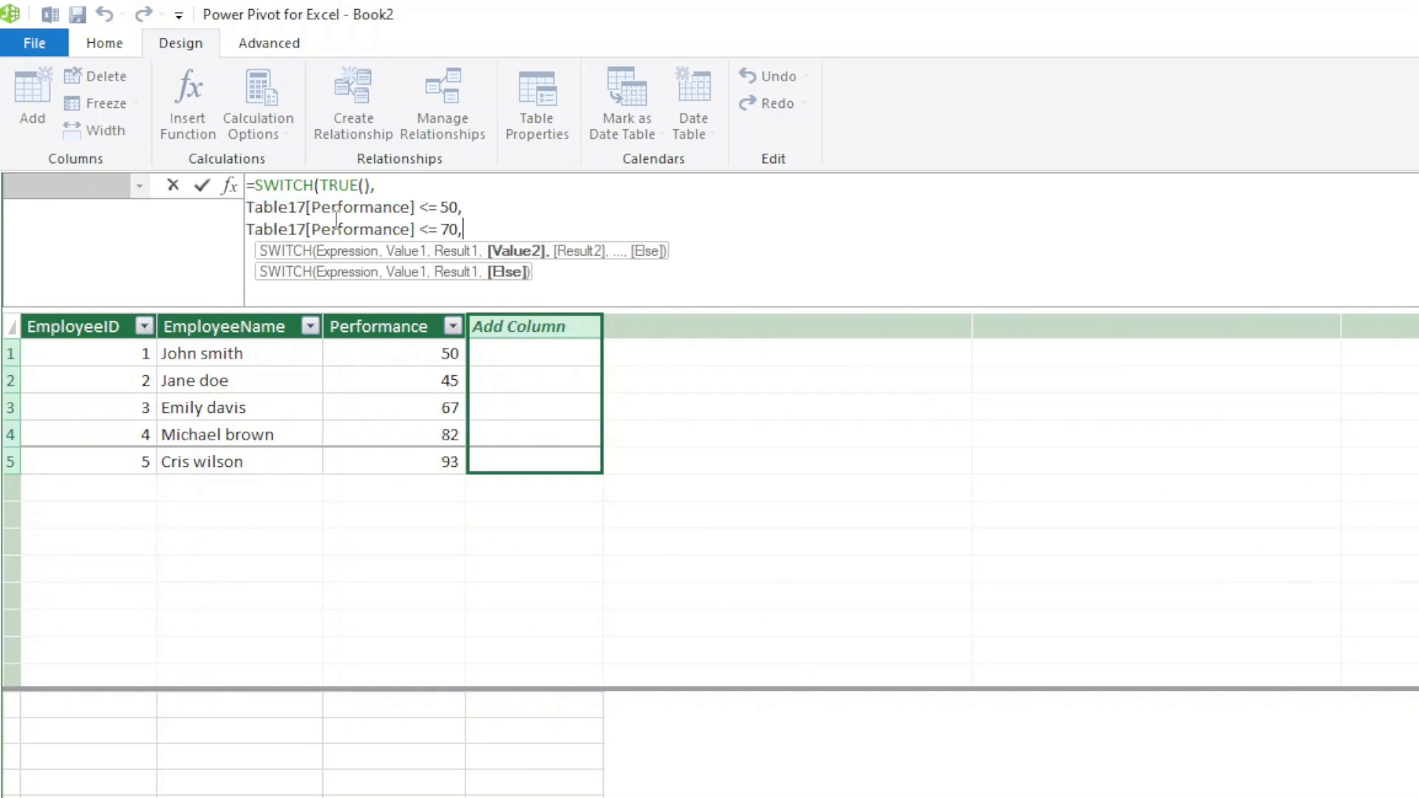
{"action": "key", "text": "alt+Return"}
{"action": "key", "text": "ctrl+v"}
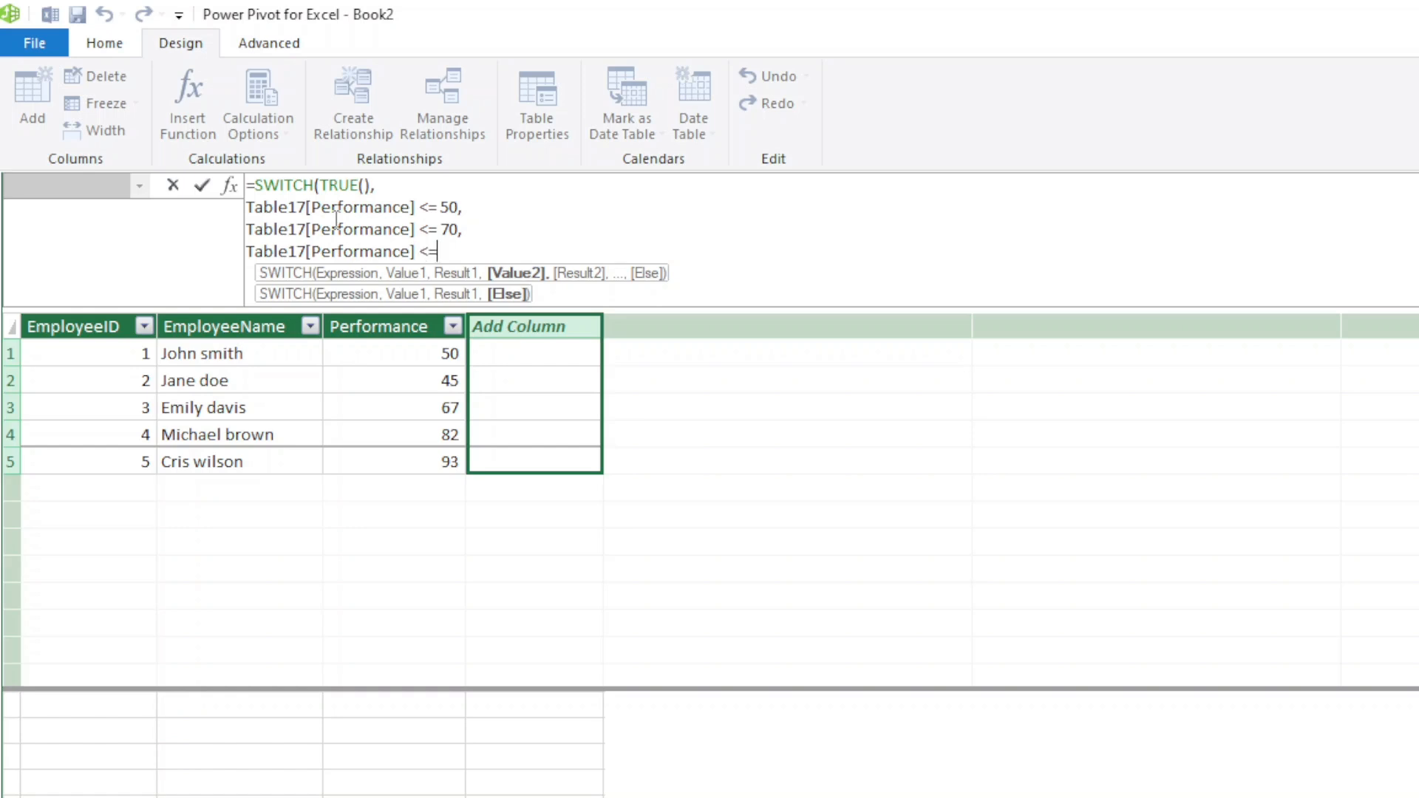
{"action": "type", "text": "<= 90,"}
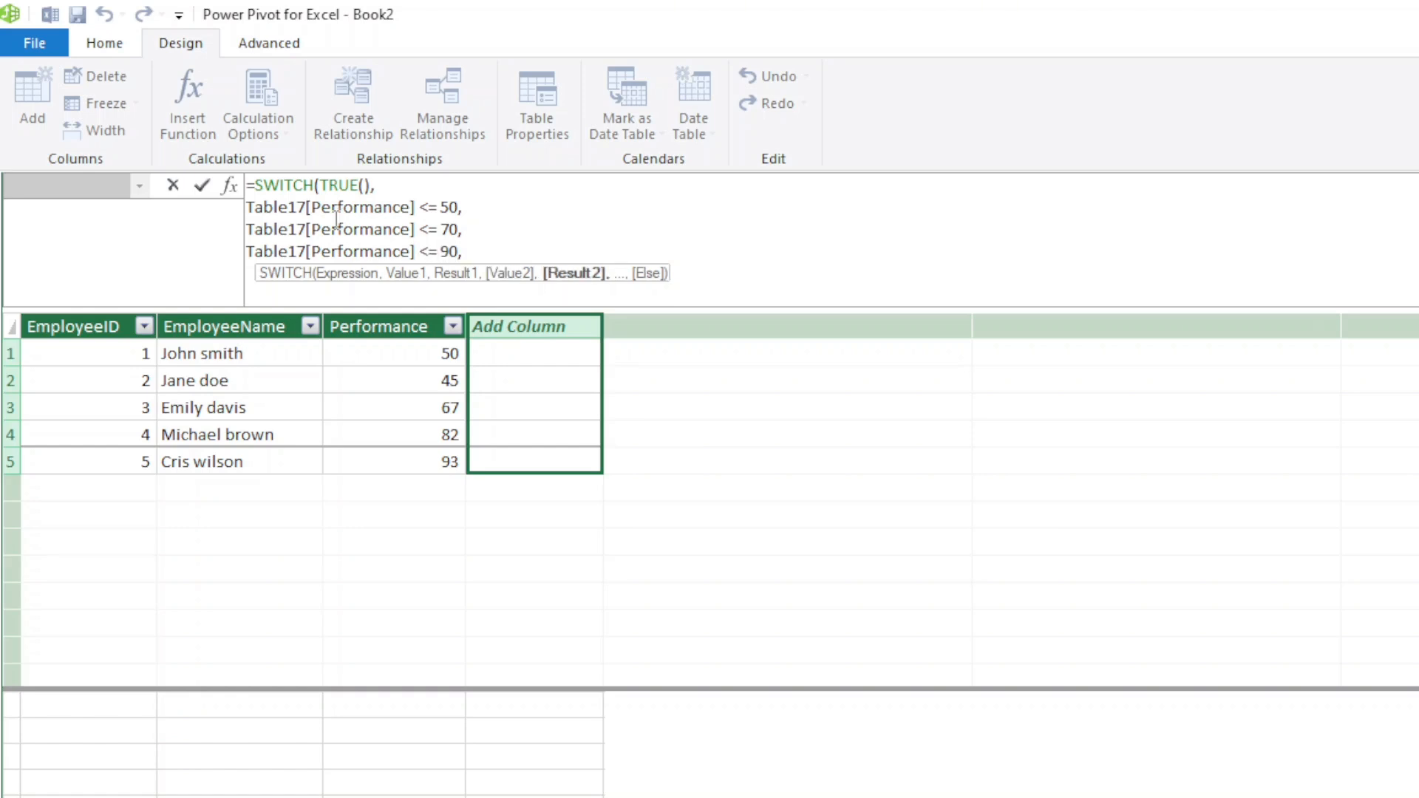
- Add the results "Poor", "Average", and "Good", to the <= 50, <= 70 and <= 90 conditions of the SWITCH formula
{"action": "left_click", "coordinate": [687, 222]}
{"action": "type", "text": "\""}
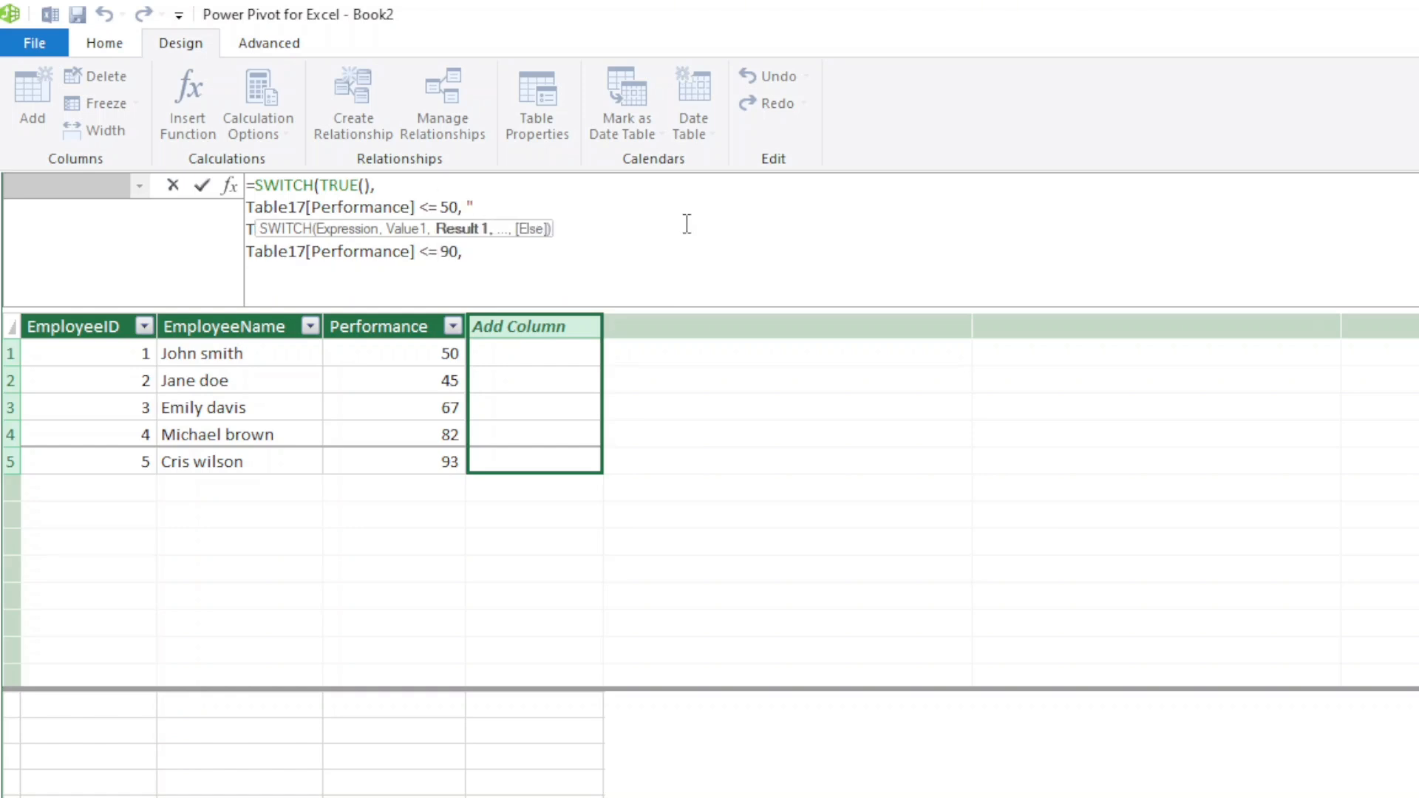
{"action": "type", "text": "Poor\","}
{"action": "left_click", "coordinate": [686, 223]}
{"action": "type", "text": "\"Av"}
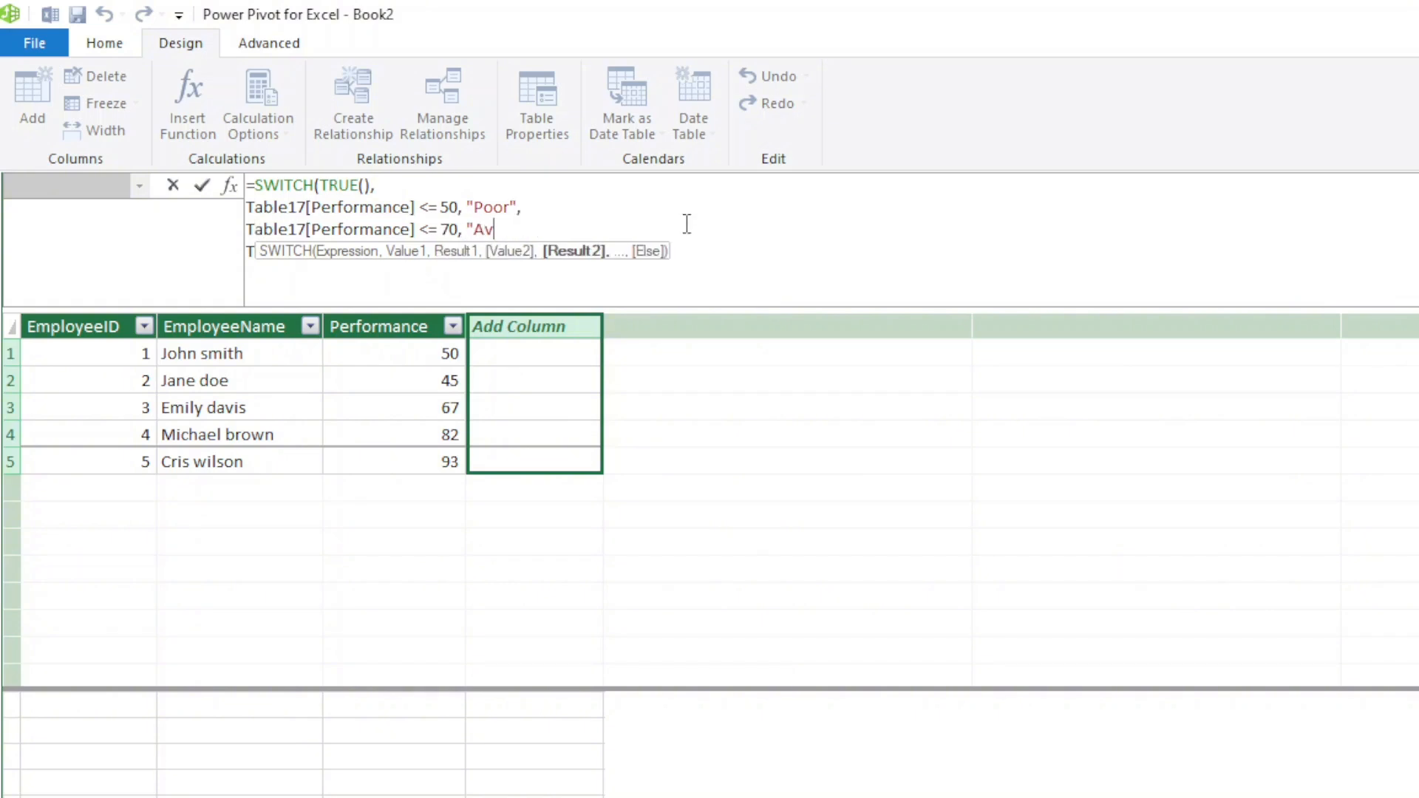
{"action": "type", "text": "erage"}
{"action": "key", "text": "BackSpace"}
{"action": "key", "text": "BackSpace"}
{"action": "type", "text": "ge\","}
{"action": "key", "text": "Down"}
{"action": "type", "text": "\""}
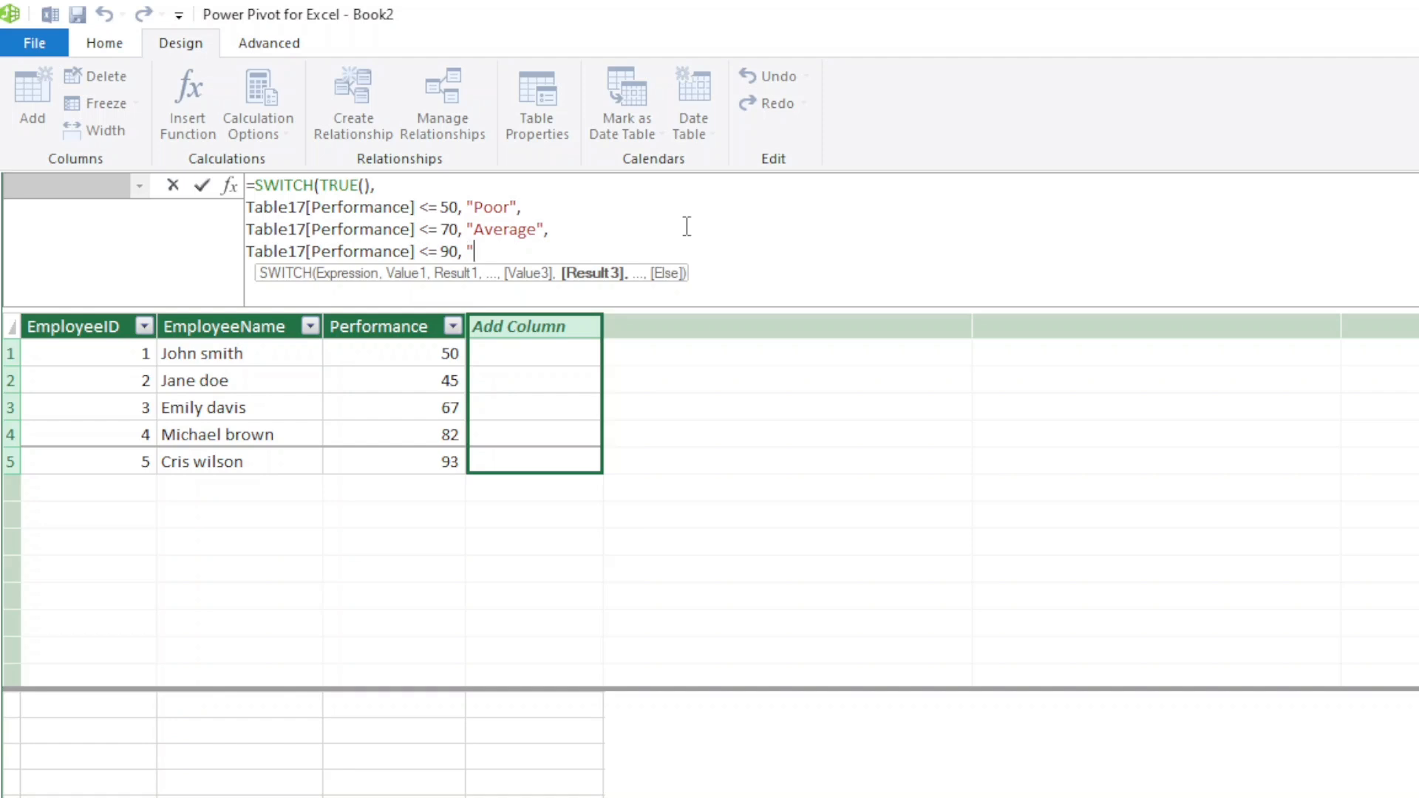
{"action": "type", "text": "Good\","}
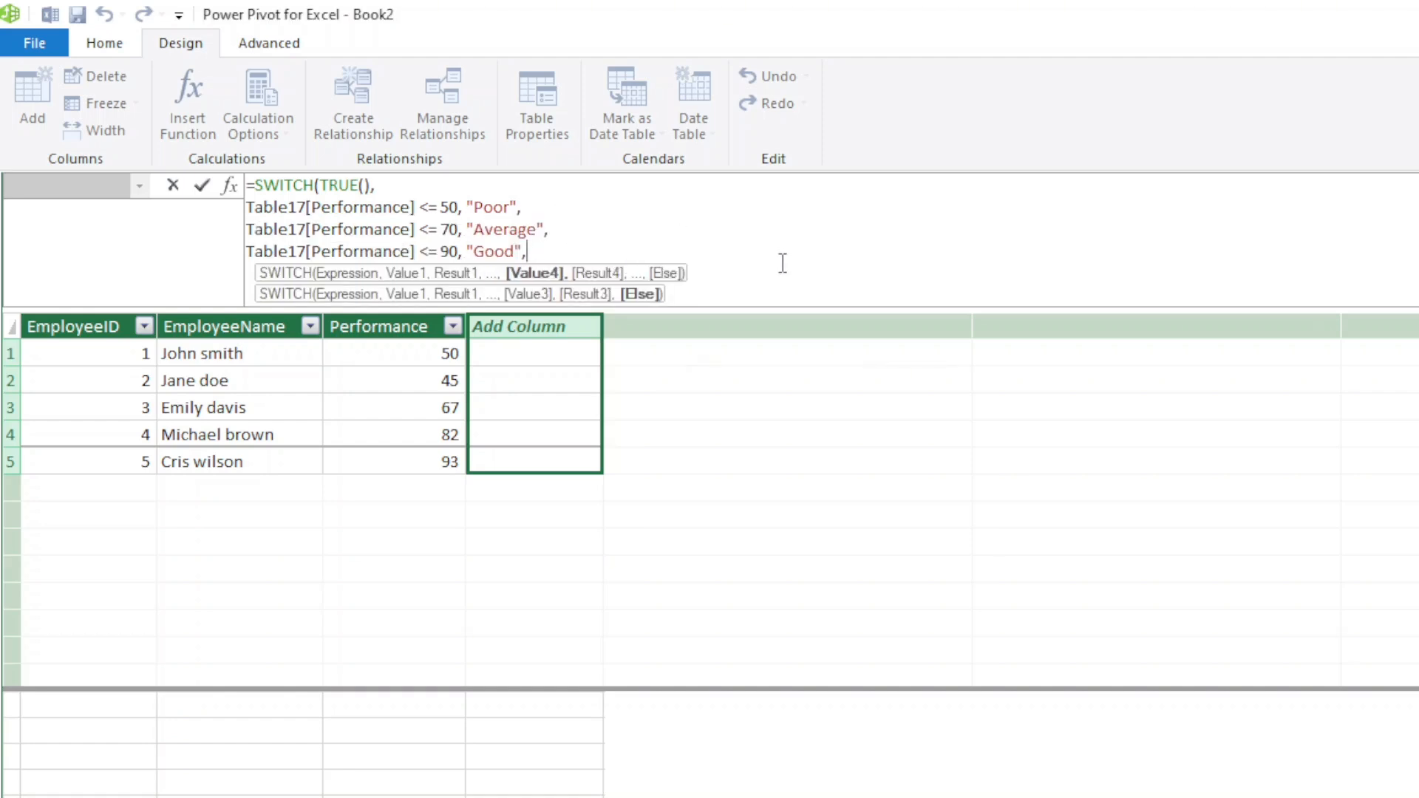
- Add a fourth line to the SWITCH formula: Table17[Performance] <= 100, "Excellent",
{"action": "key", "text": "shift+Return"}
{"action": "key", "text": "ctrl+v"}
{"action": "type", "text": "<="}
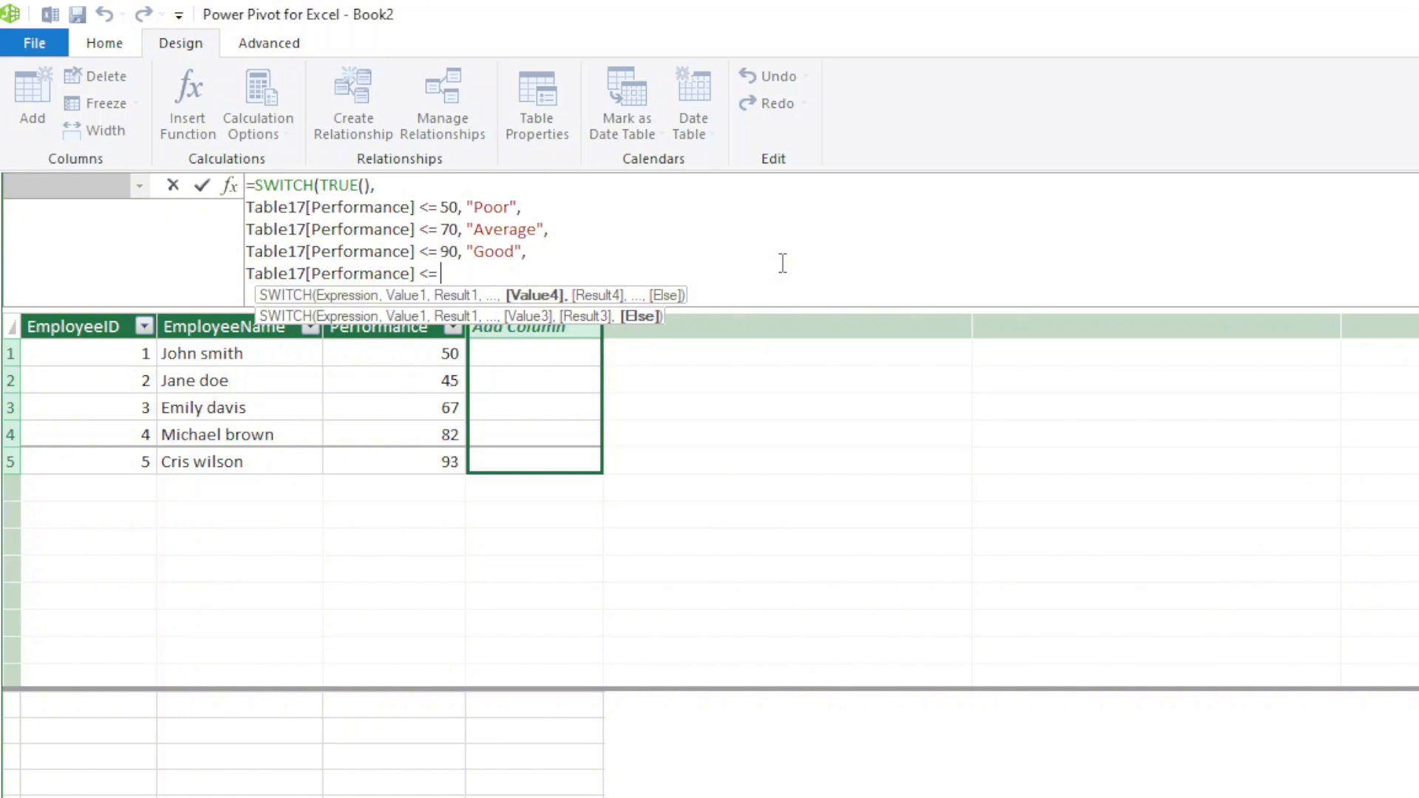
{"action": "type", "text": " 100, \"Ex"}
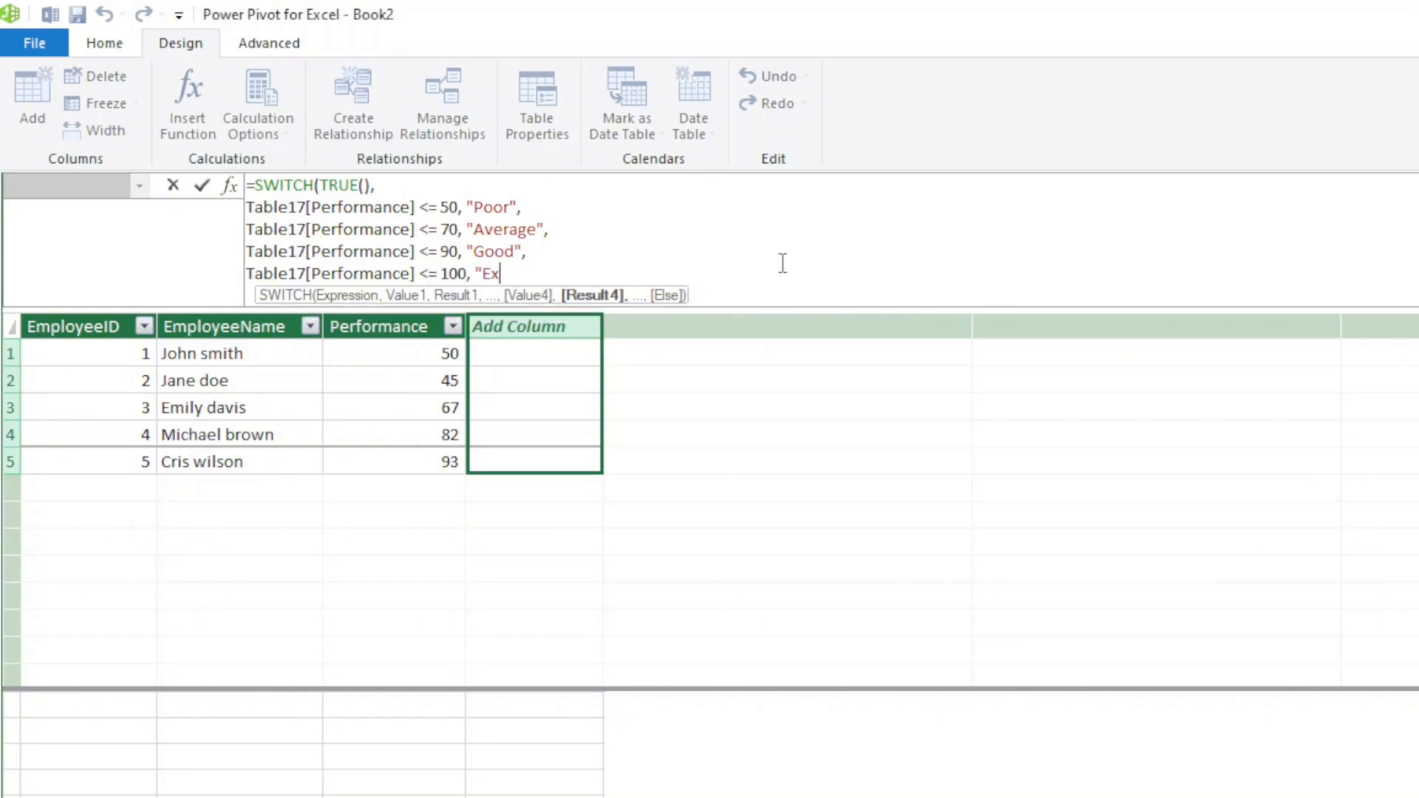
{"action": "type", "text": "cellent\", "}
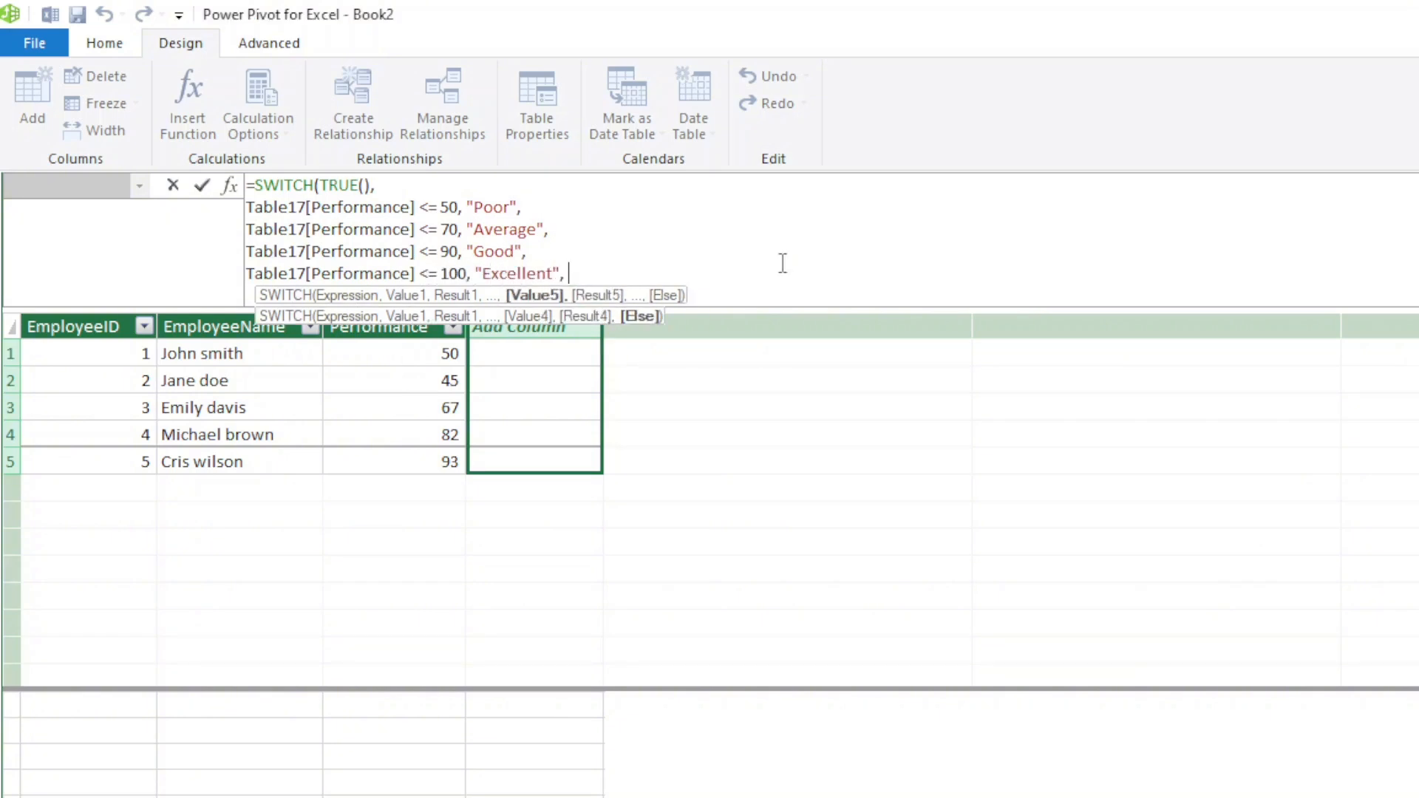
- Add "Uknown" as the SWITCH formula's else result, close the parenthesis on a new line and commit the calculated column
{"action": "type", "text": "\"Uknown"}
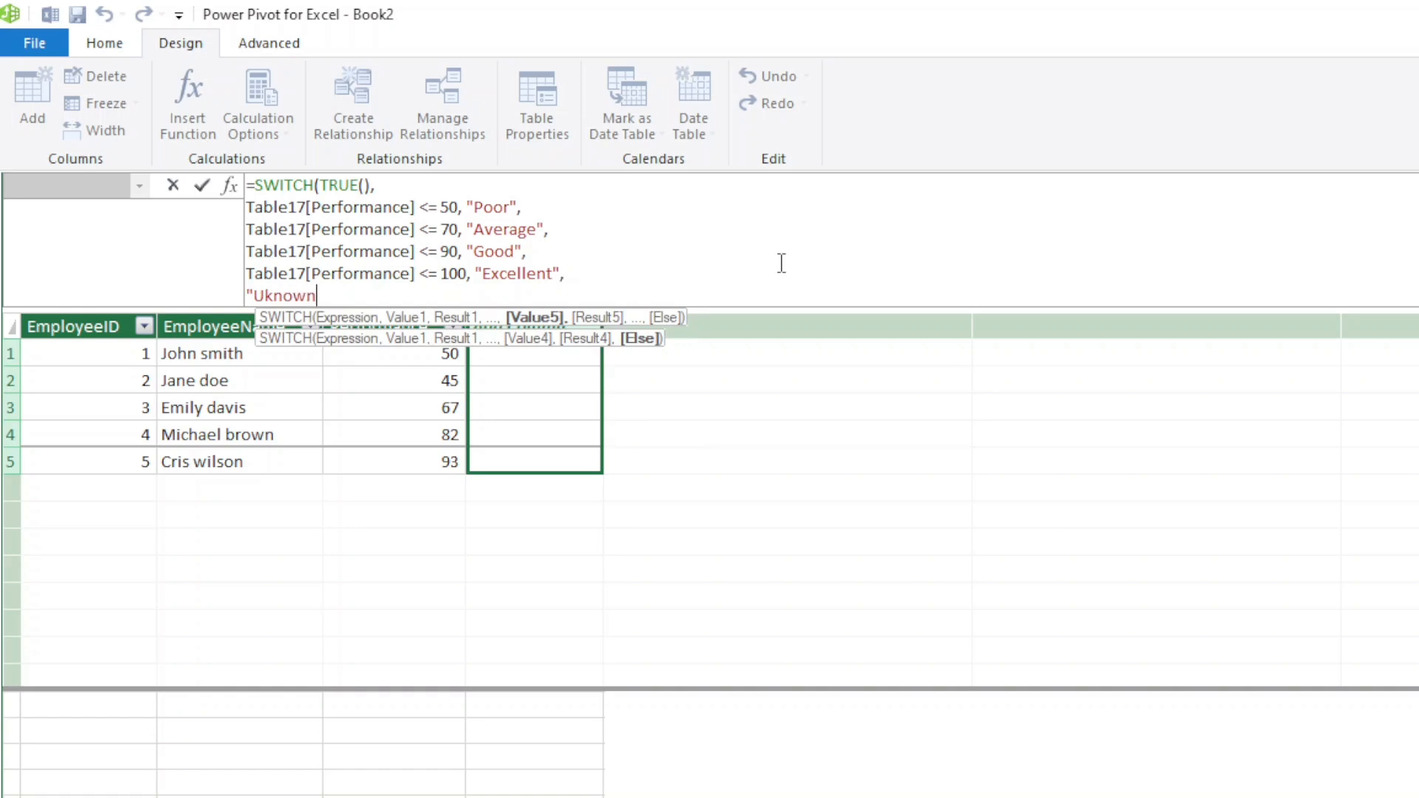
{"action": "type", "text": "\""}
{"action": "key", "text": "shift+Return"}
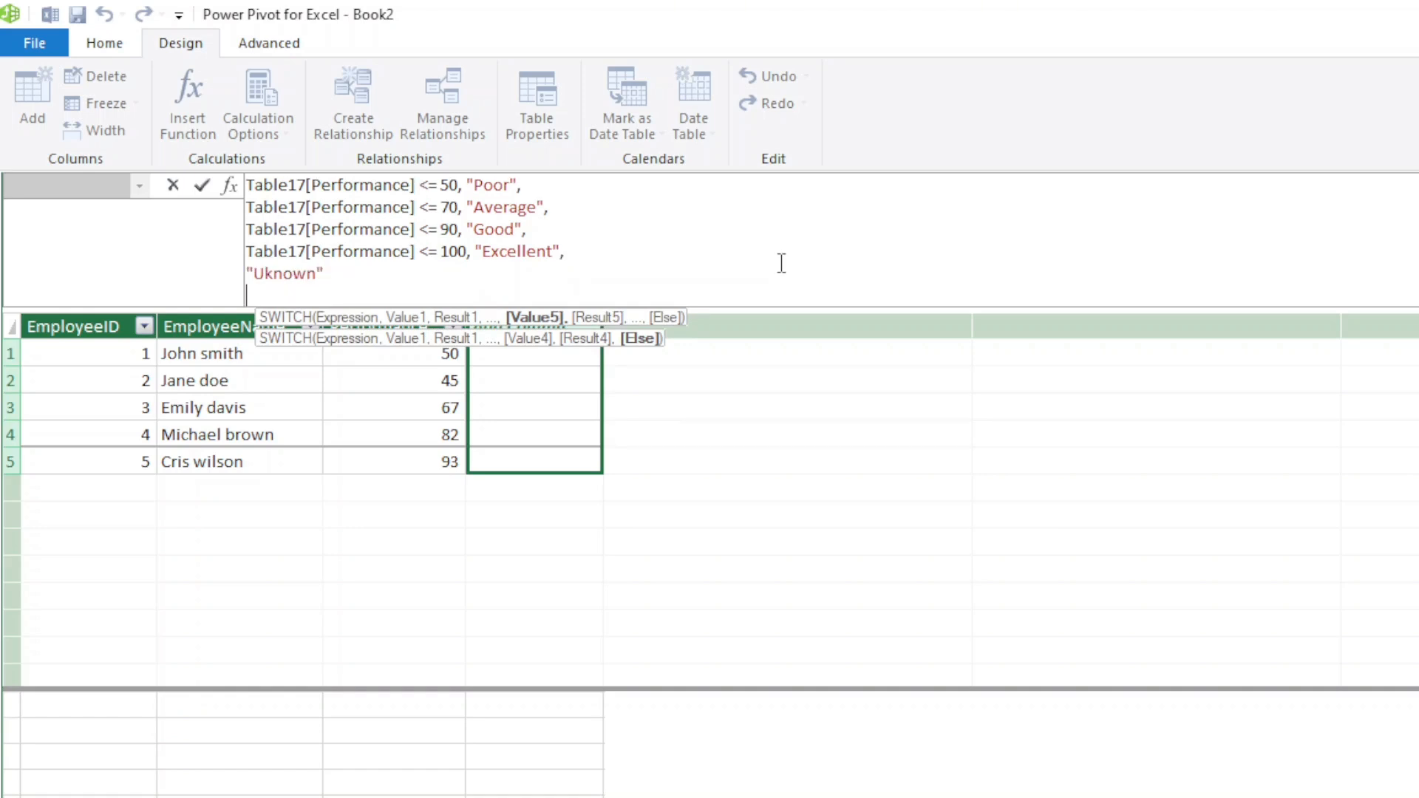
{"action": "type", "text": ")"}
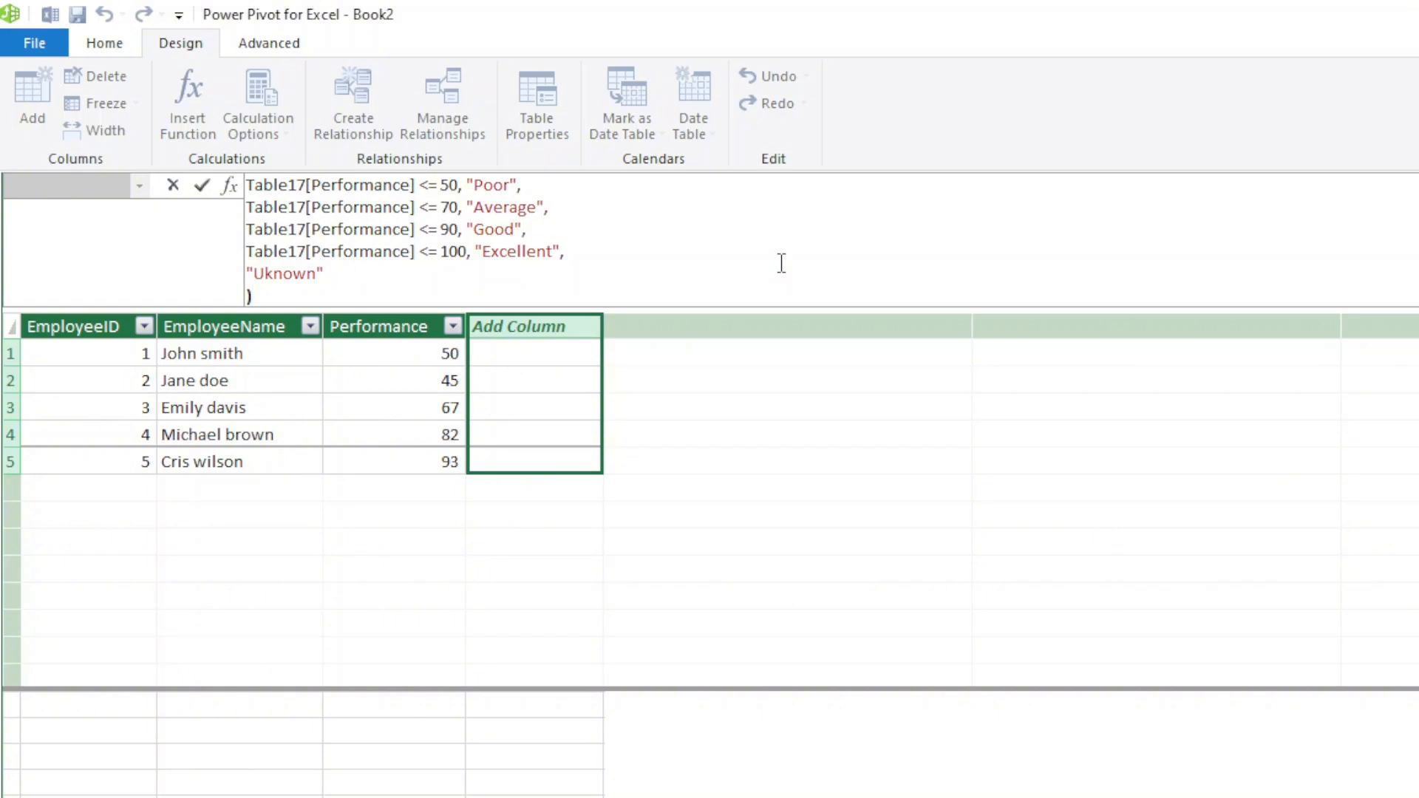
{"action": "key", "text": "Return"}
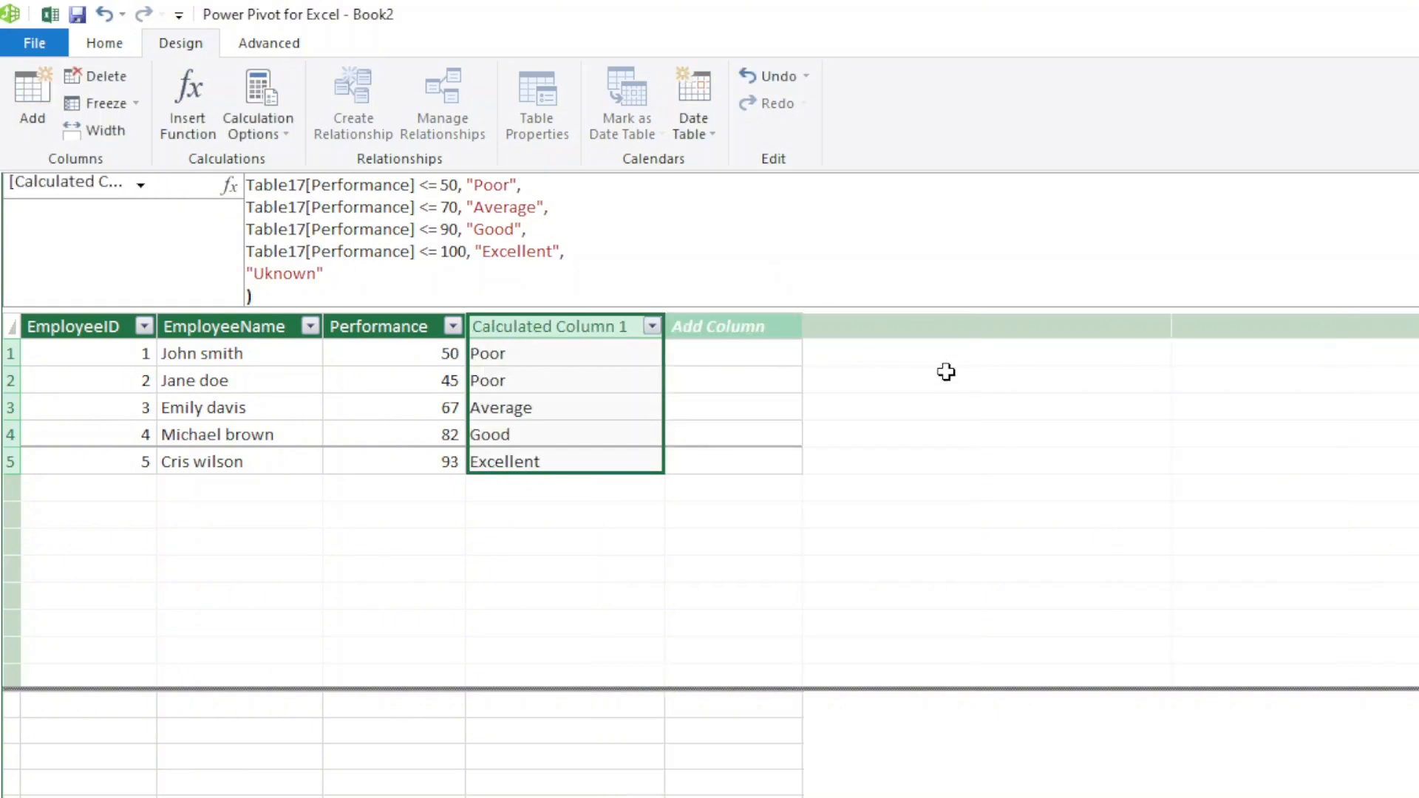
- Examine the calculated column's SWITCH formula, its Table17 and Performance references, and the Performance column they point to
{"action": "left_click", "coordinate": [570, 355]}
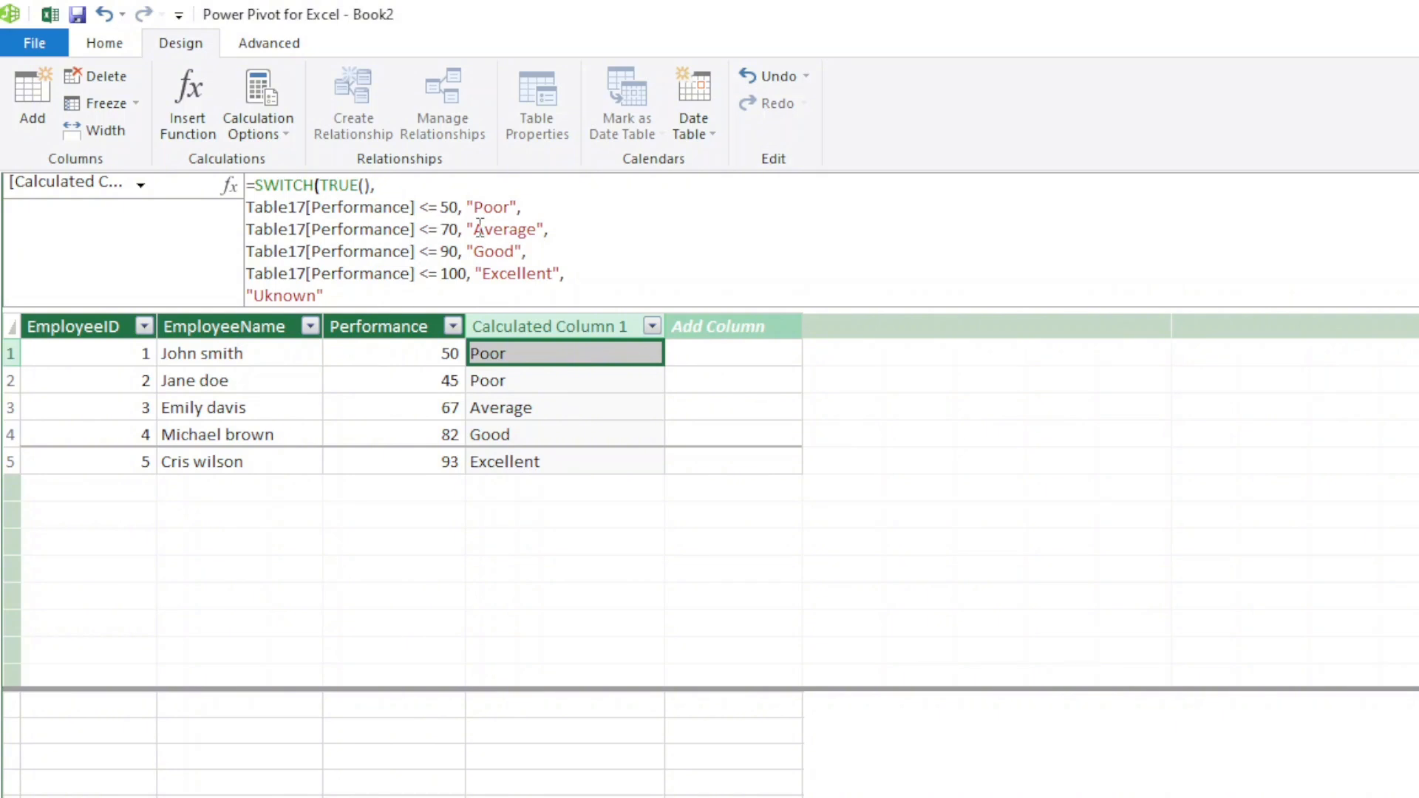
{"action": "left_click", "coordinate": [485, 249]}
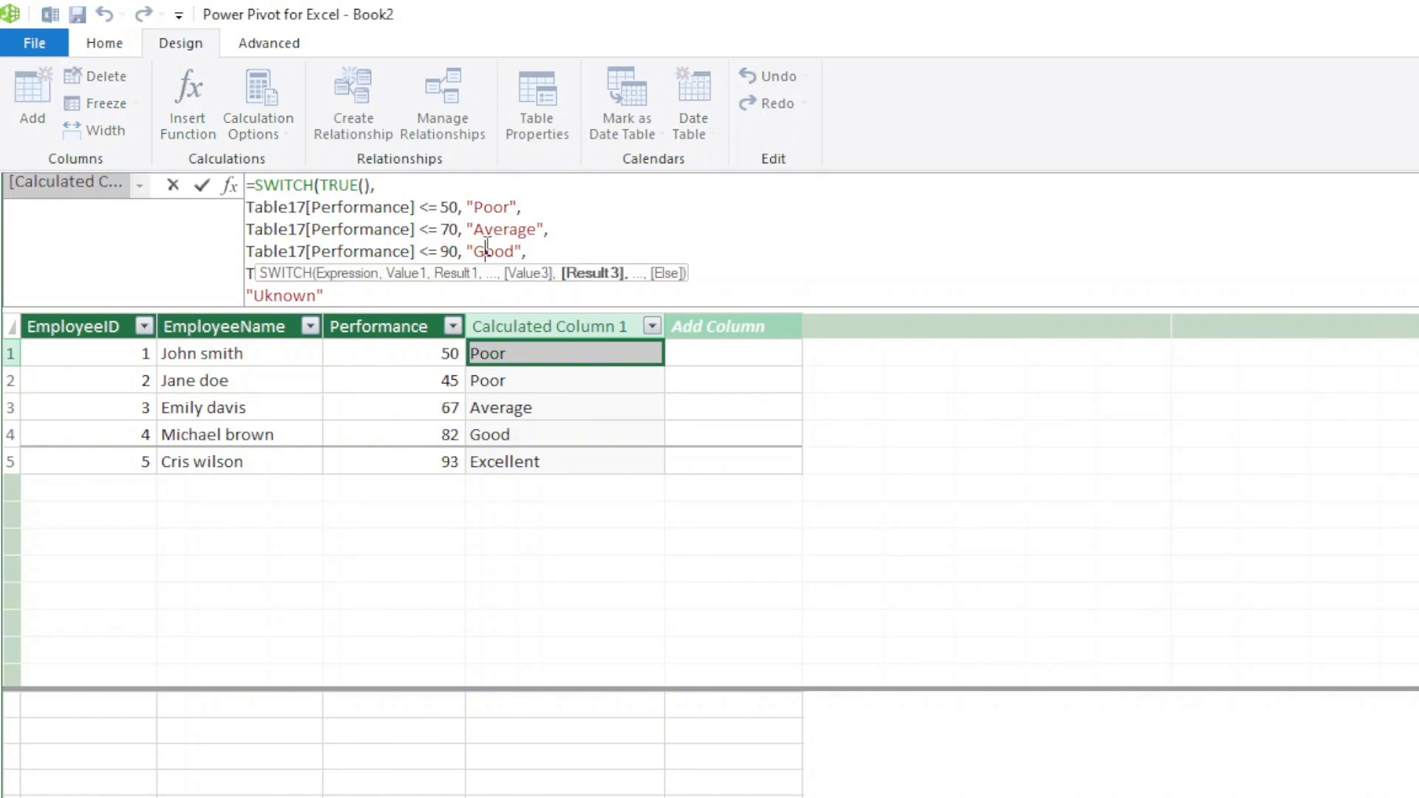
{"action": "left_click", "coordinate": [287, 185]}
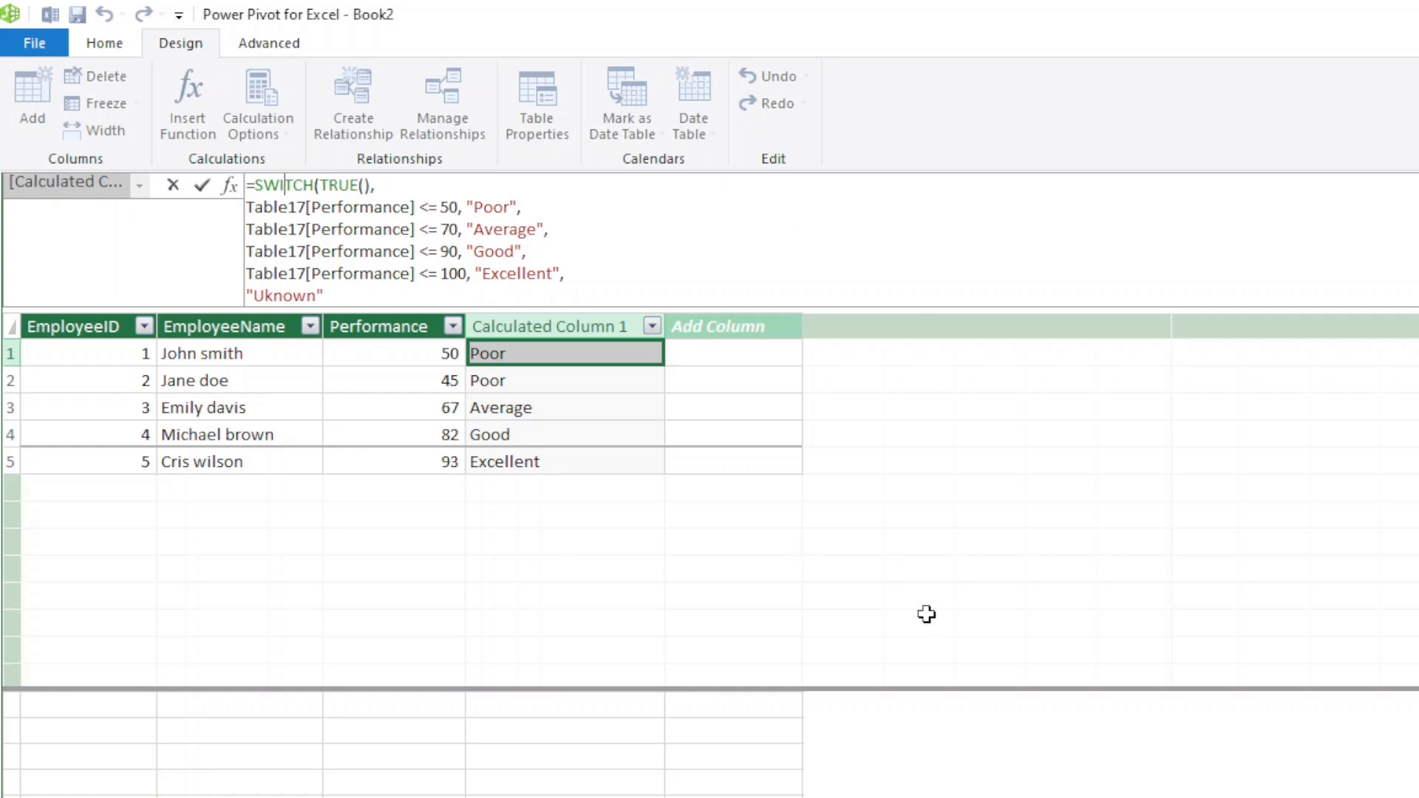
{"action": "left_click_drag", "start_coordinate": [248, 209], "coordinate": [309, 212]}
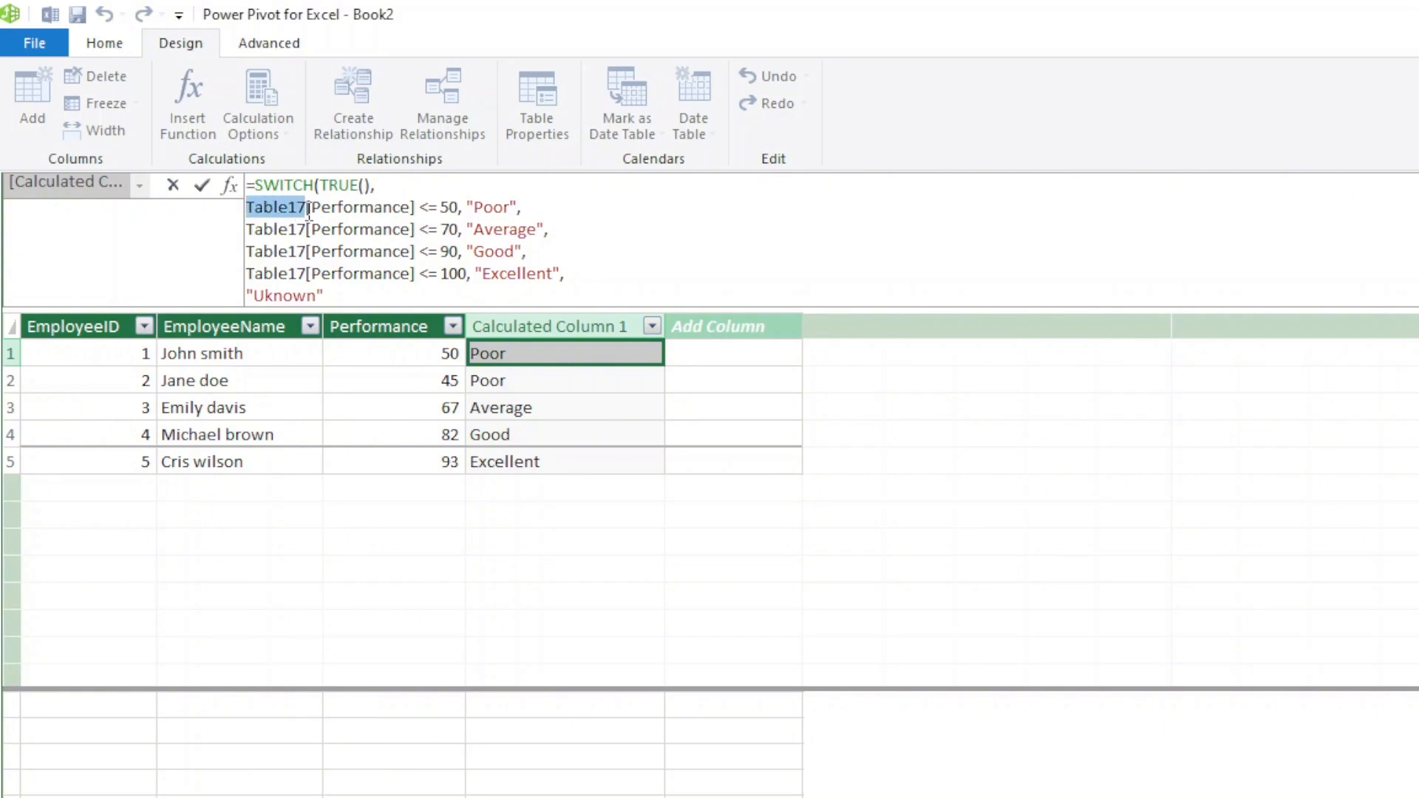
{"action": "double_click", "coordinate": [358, 207]}
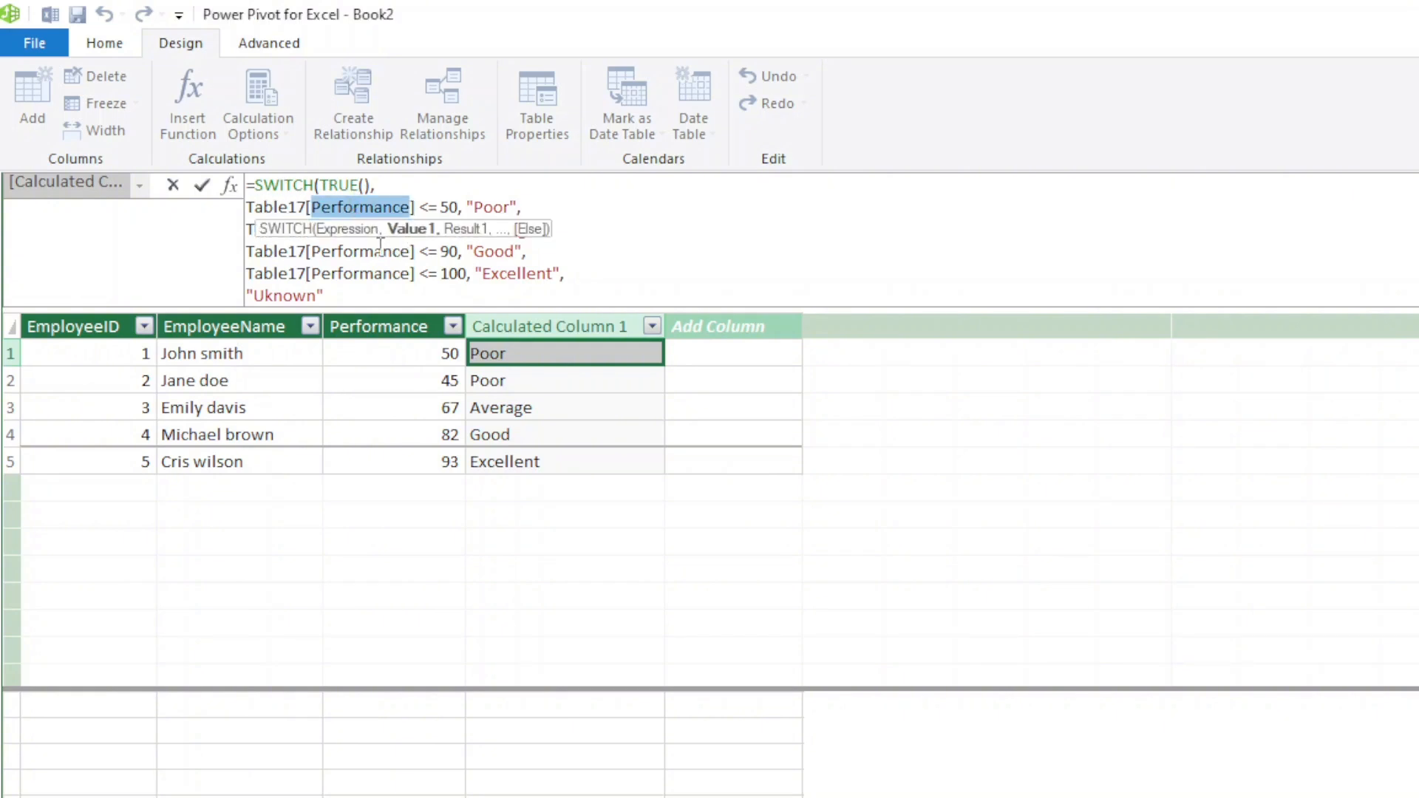
{"action": "left_click", "coordinate": [345, 252]}
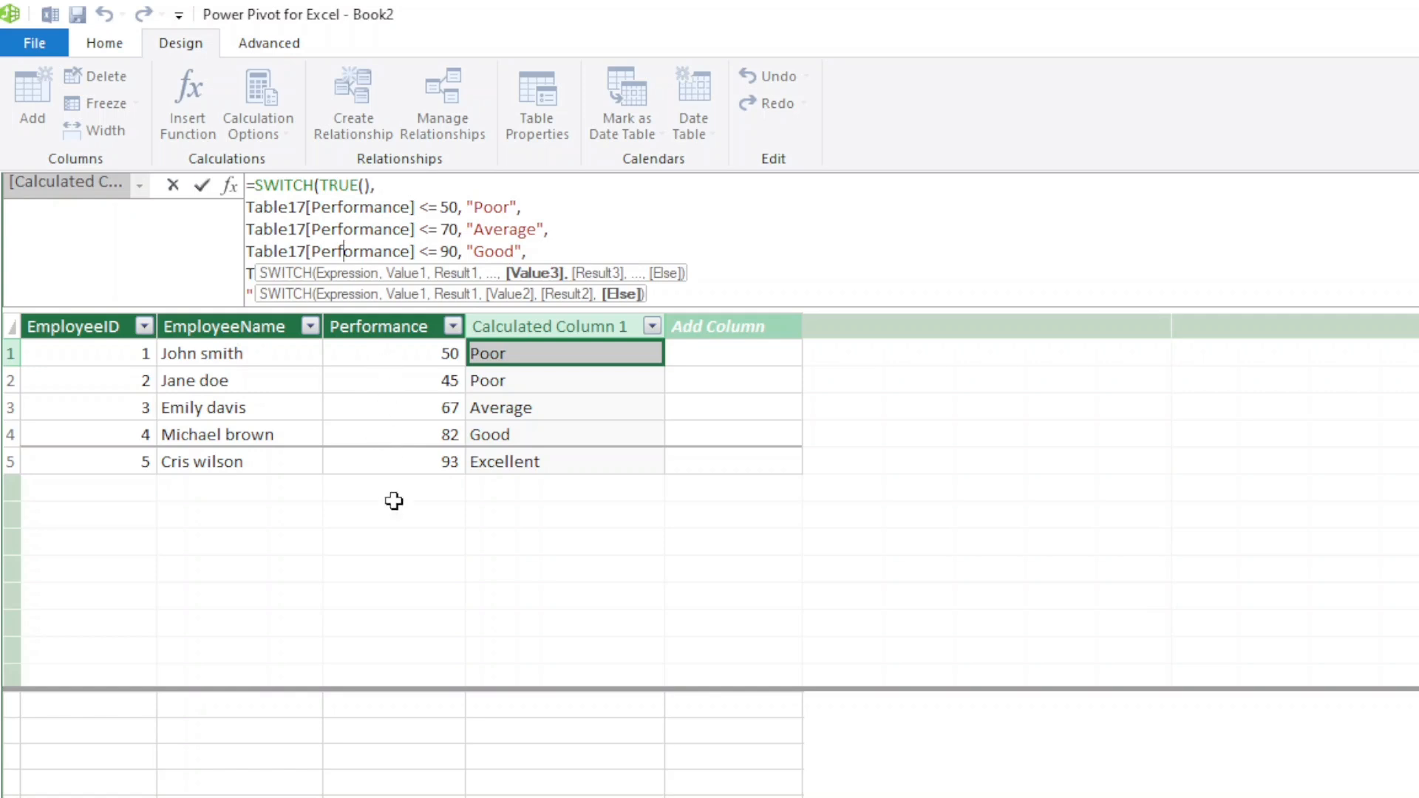
{"action": "left_click", "coordinate": [399, 326]}
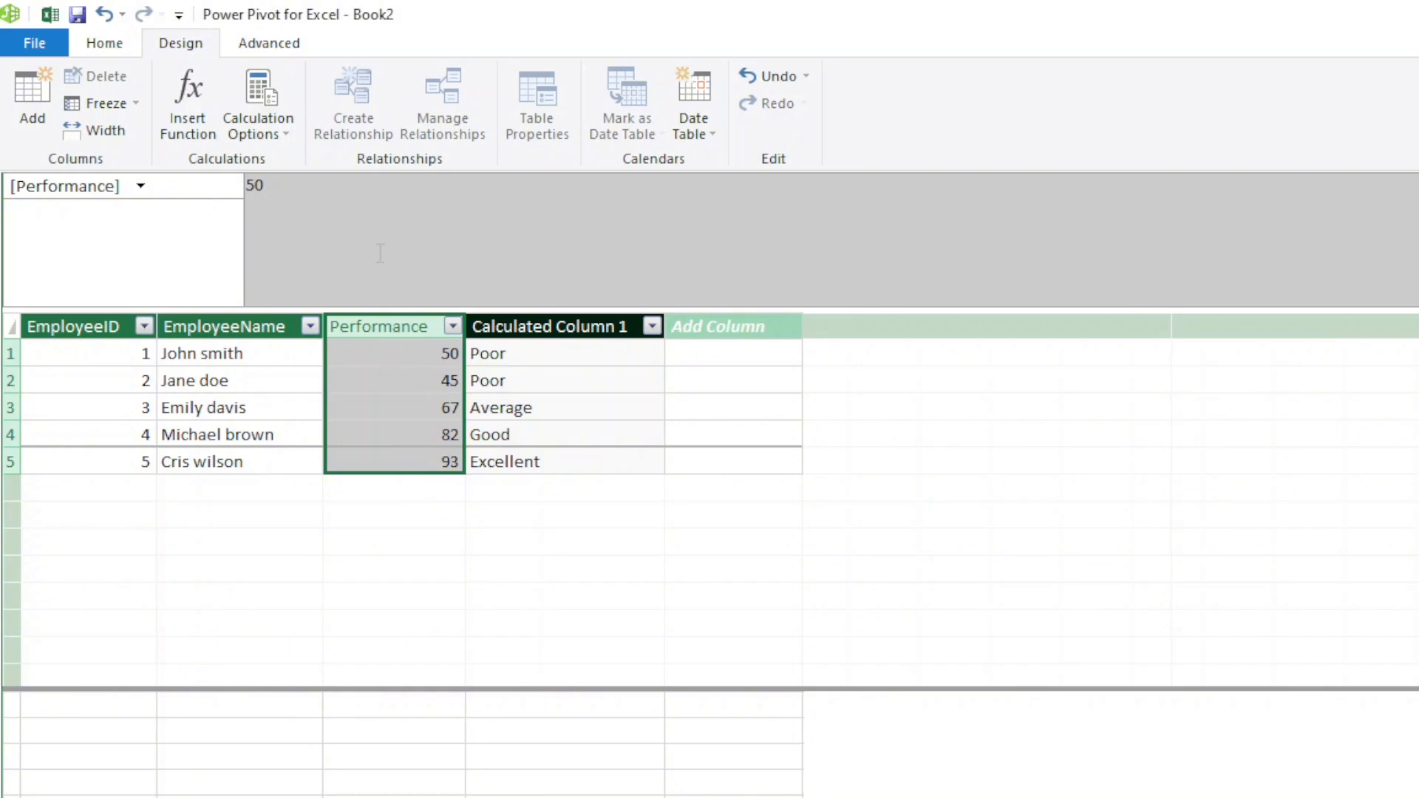
{"action": "left_click", "coordinate": [408, 356]}
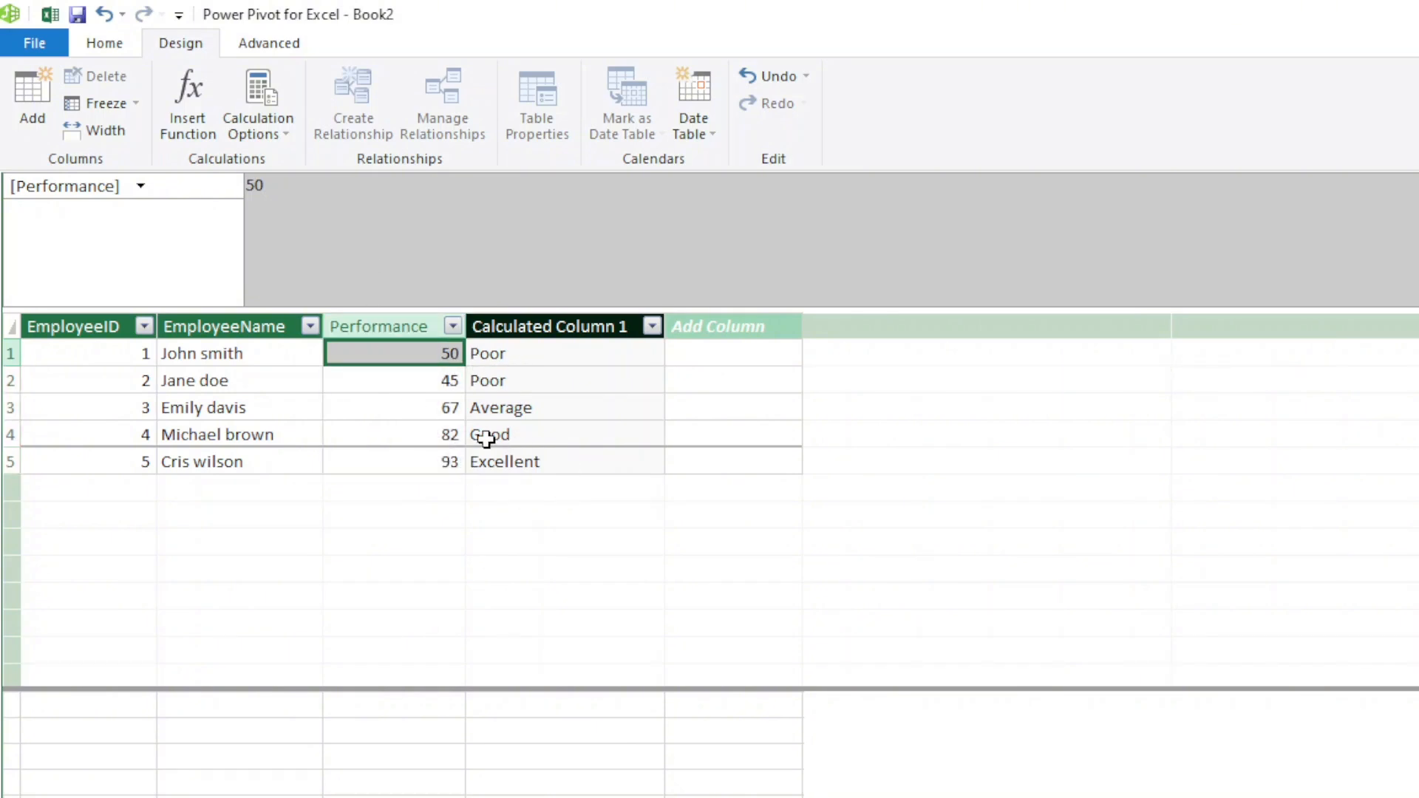
- Examine how the TRUE() expression and each Performance condition in the formula determine the category of the first row
{"action": "left_click", "coordinate": [573, 351]}
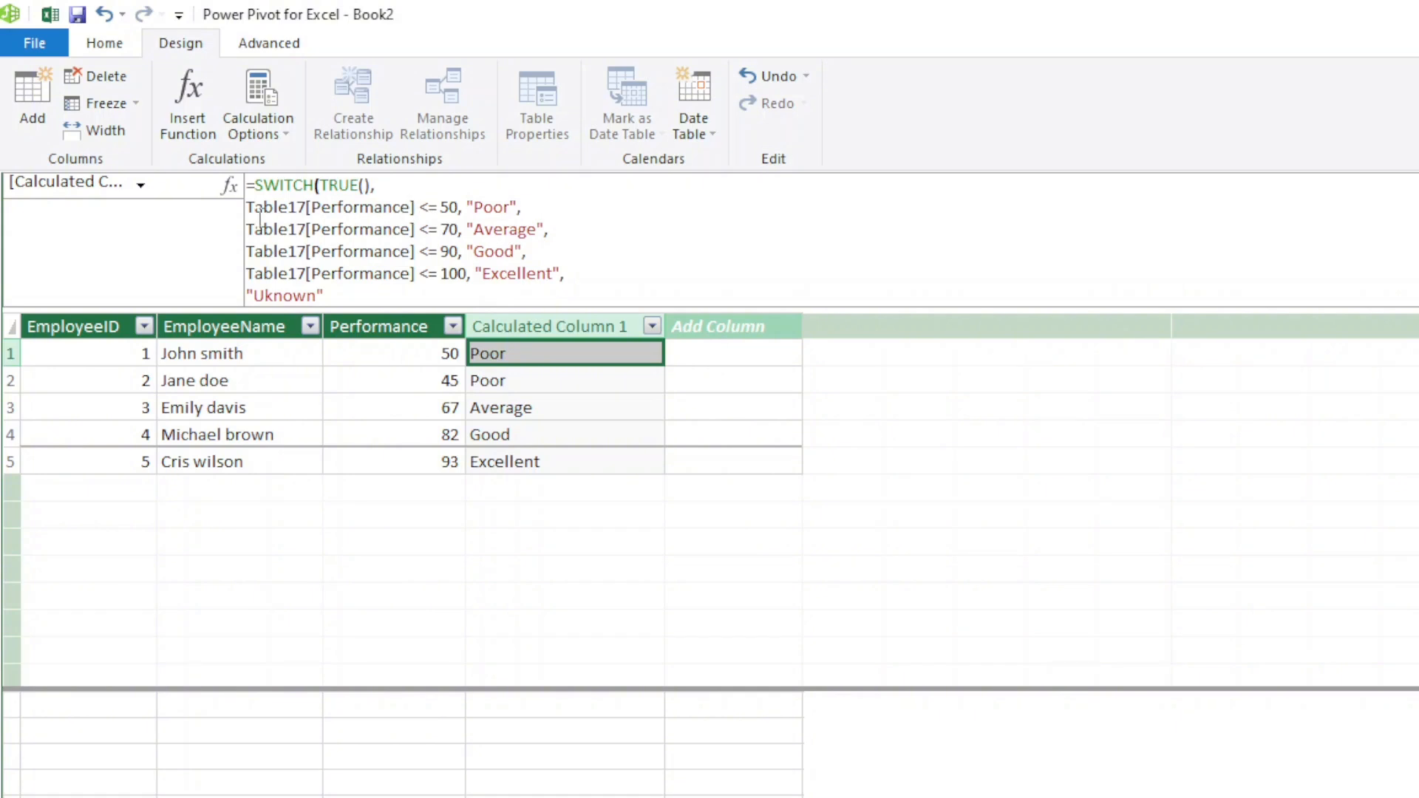
{"action": "left_click_drag", "start_coordinate": [255, 211], "coordinate": [507, 275]}
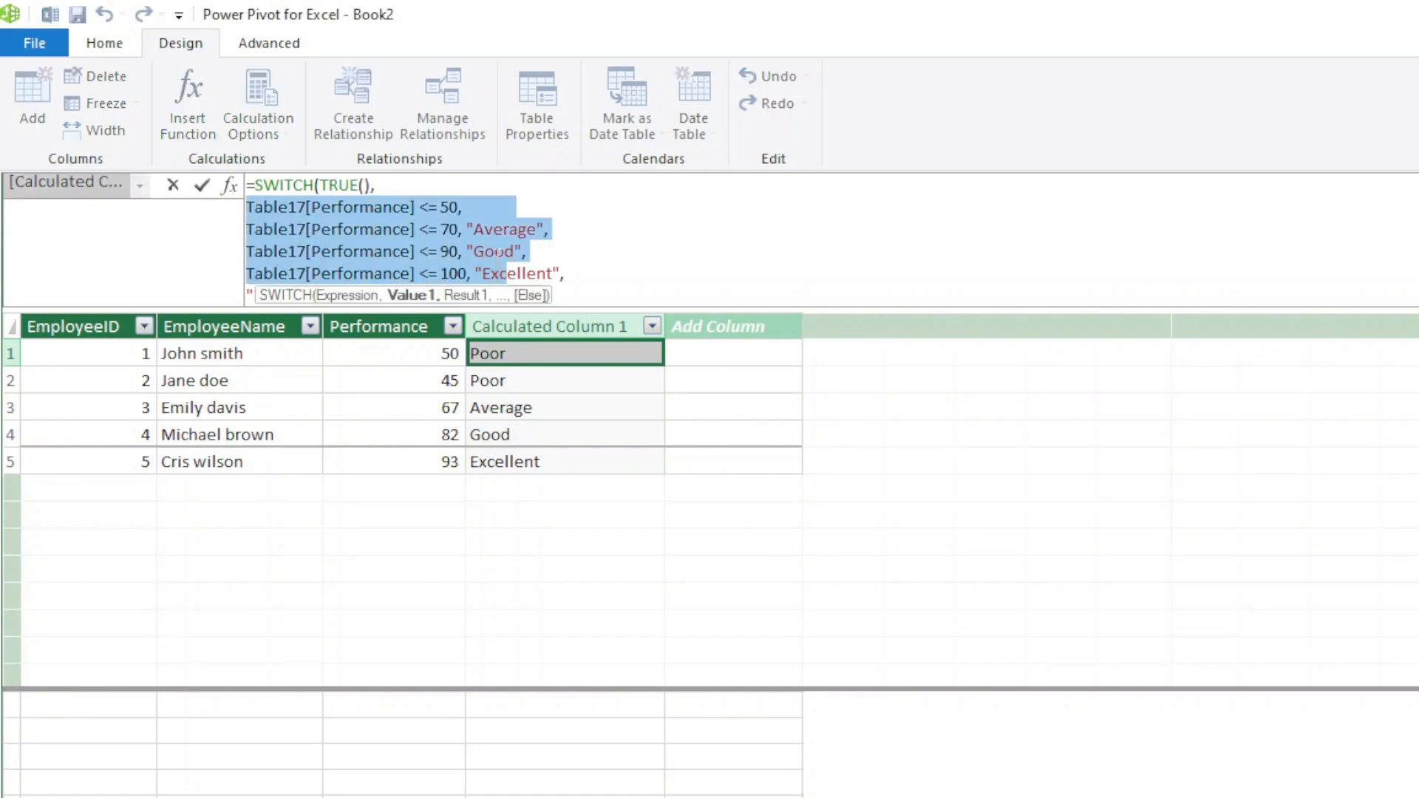
{"action": "double_click", "coordinate": [338, 185]}
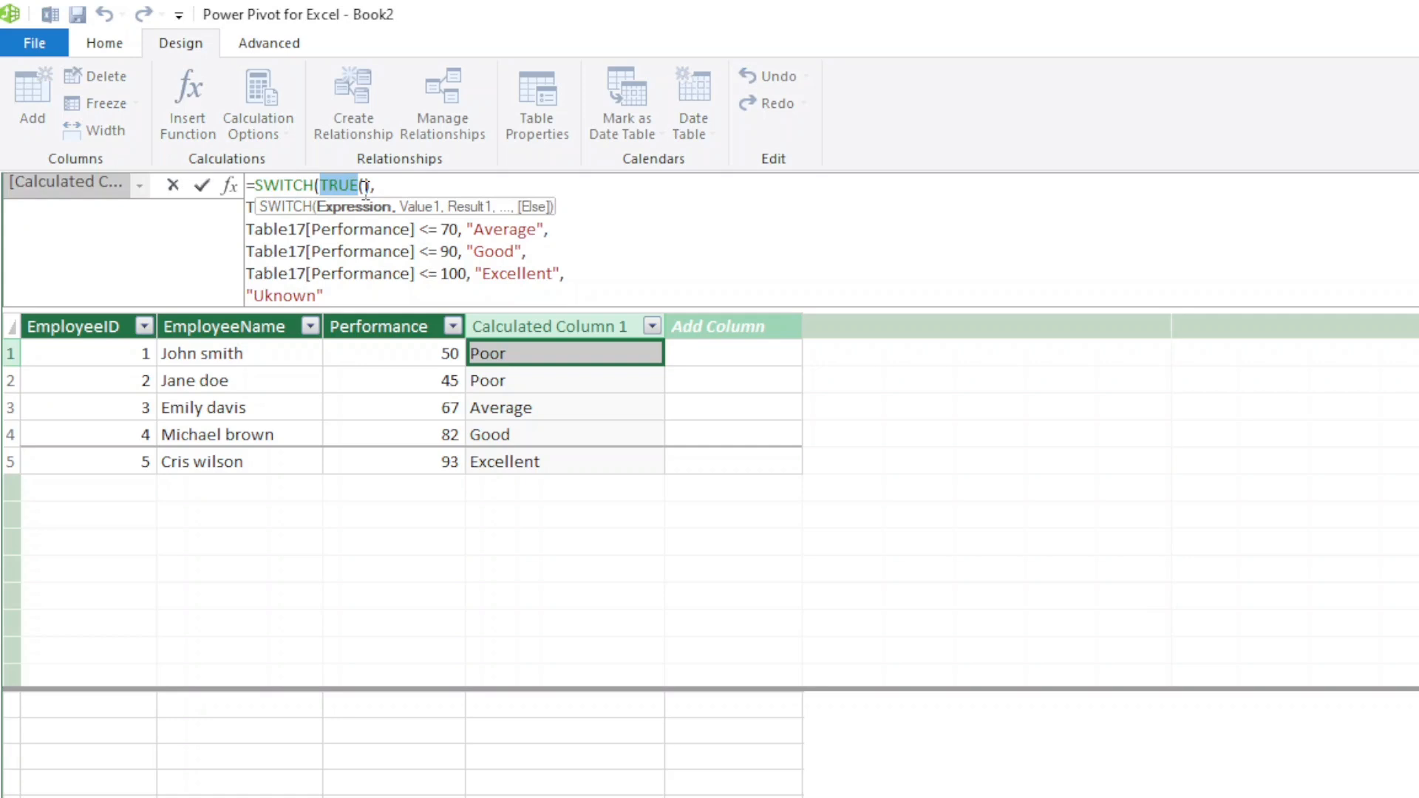
{"action": "left_click", "coordinate": [375, 251]}
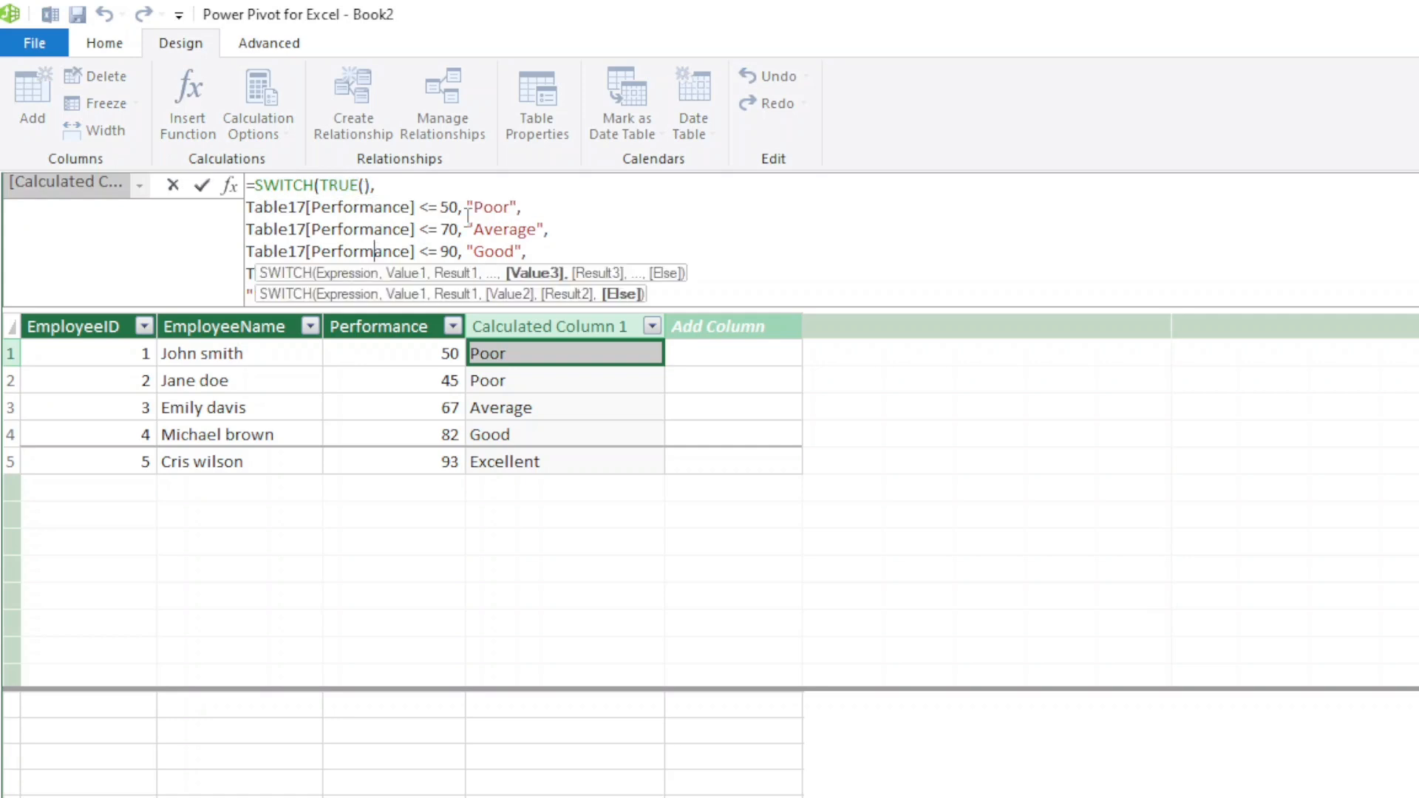
{"action": "double_click", "coordinate": [366, 208]}
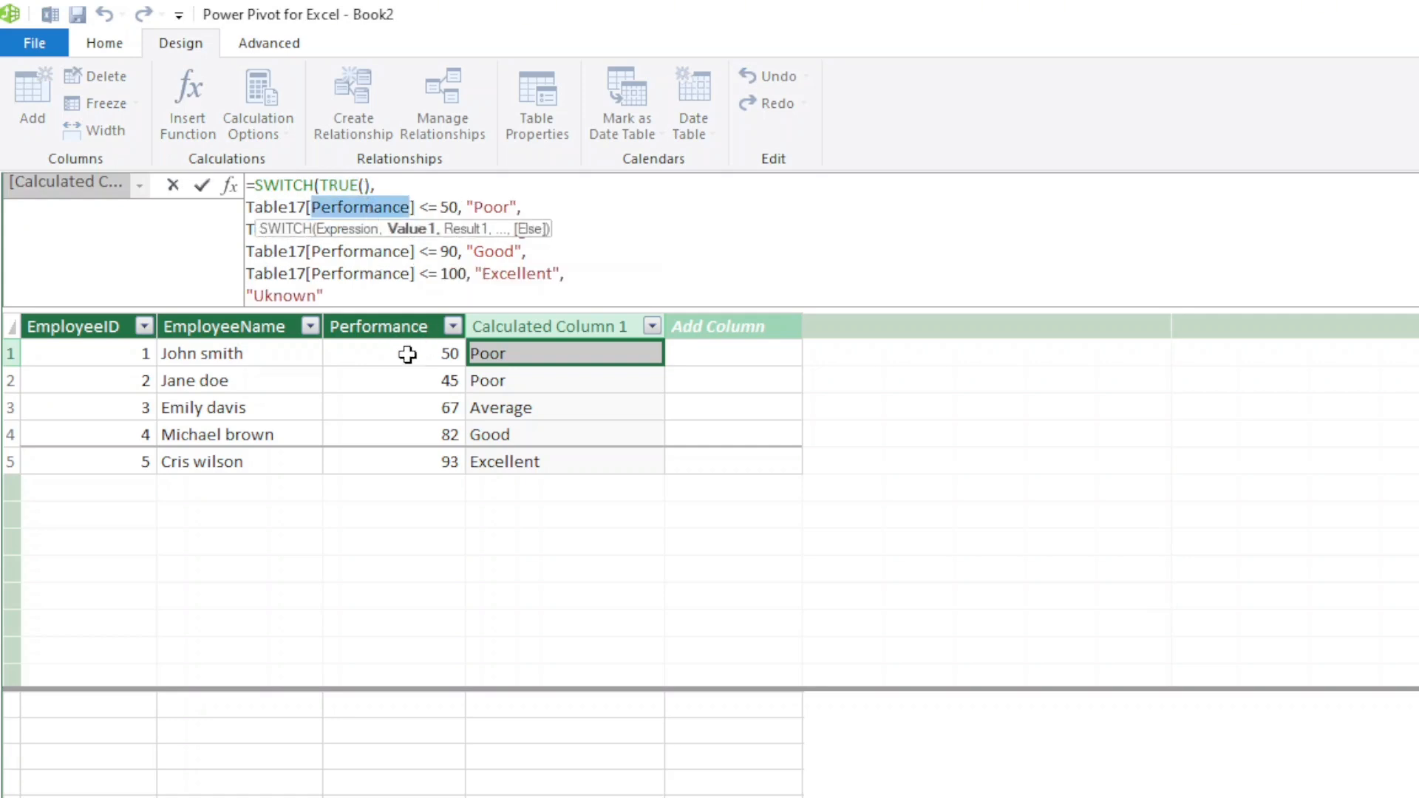
{"action": "left_click", "coordinate": [426, 208]}
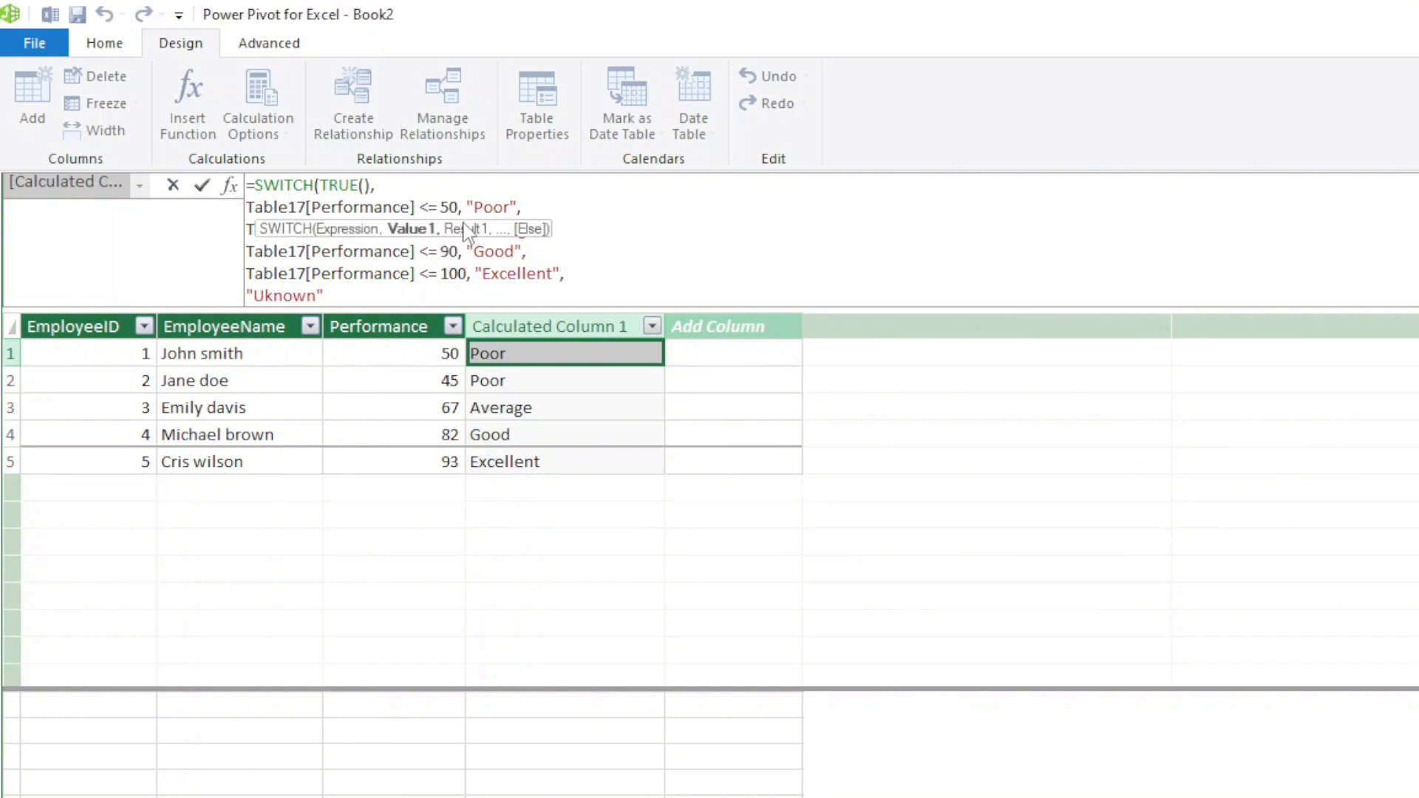
{"action": "left_click", "coordinate": [391, 357]}
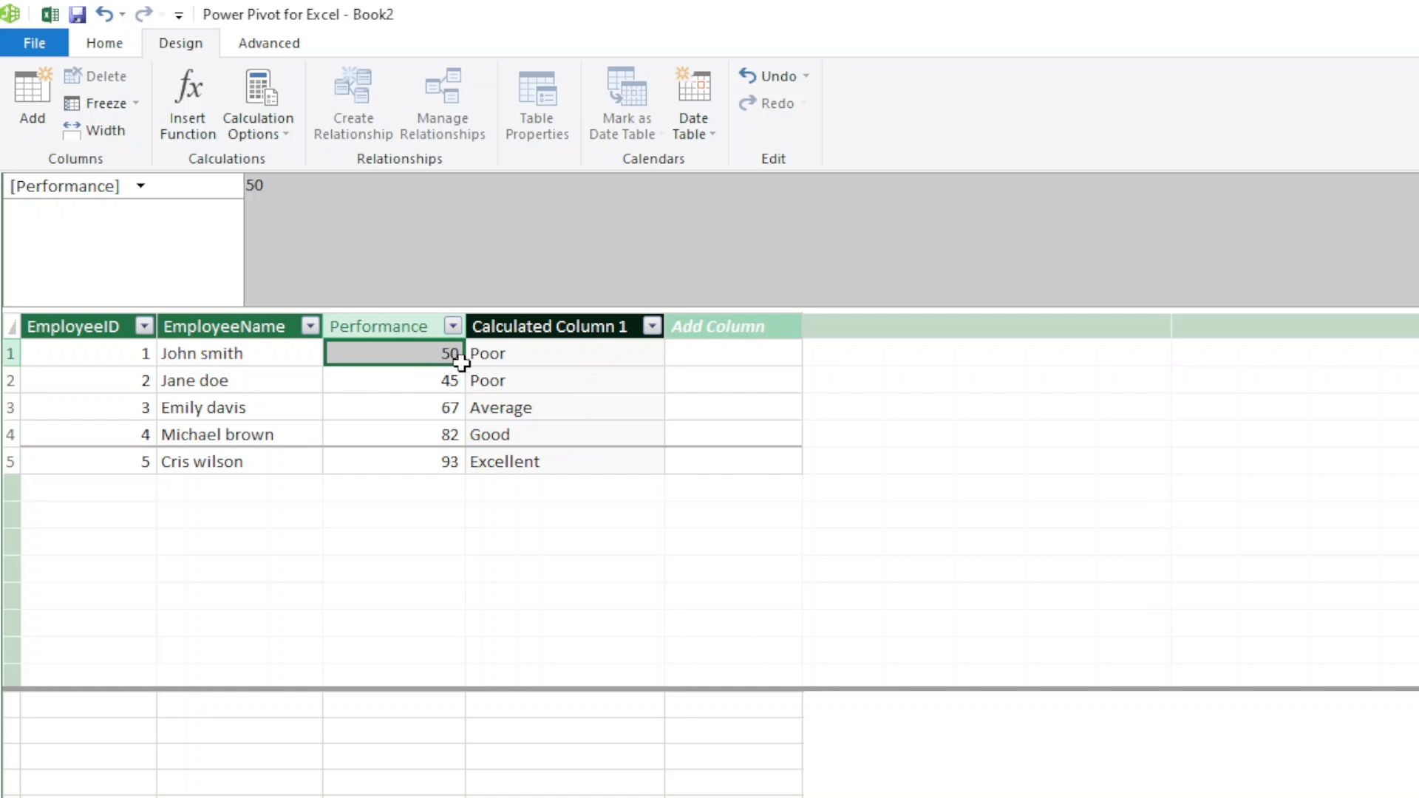
{"action": "left_click", "coordinate": [554, 356]}
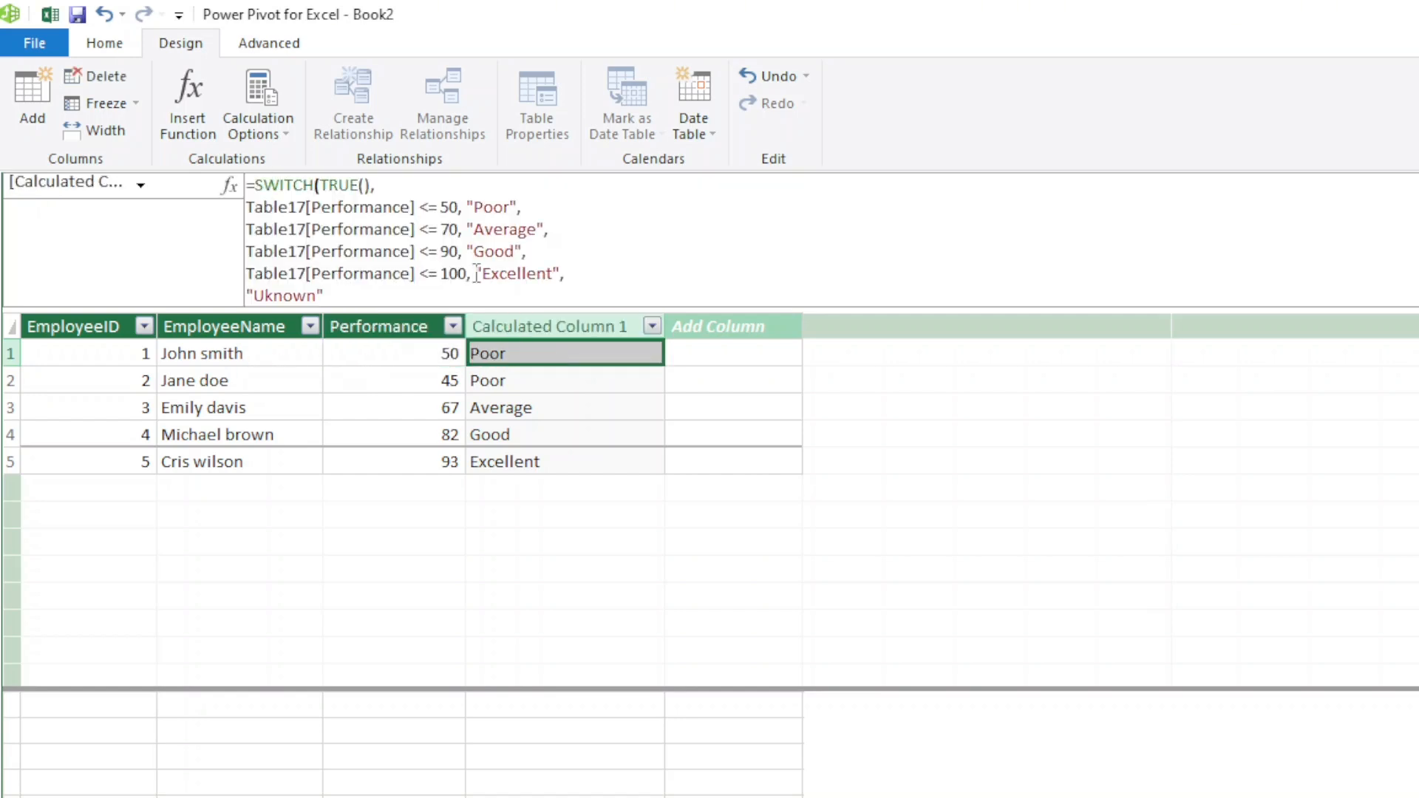
{"action": "left_click", "coordinate": [370, 191]}
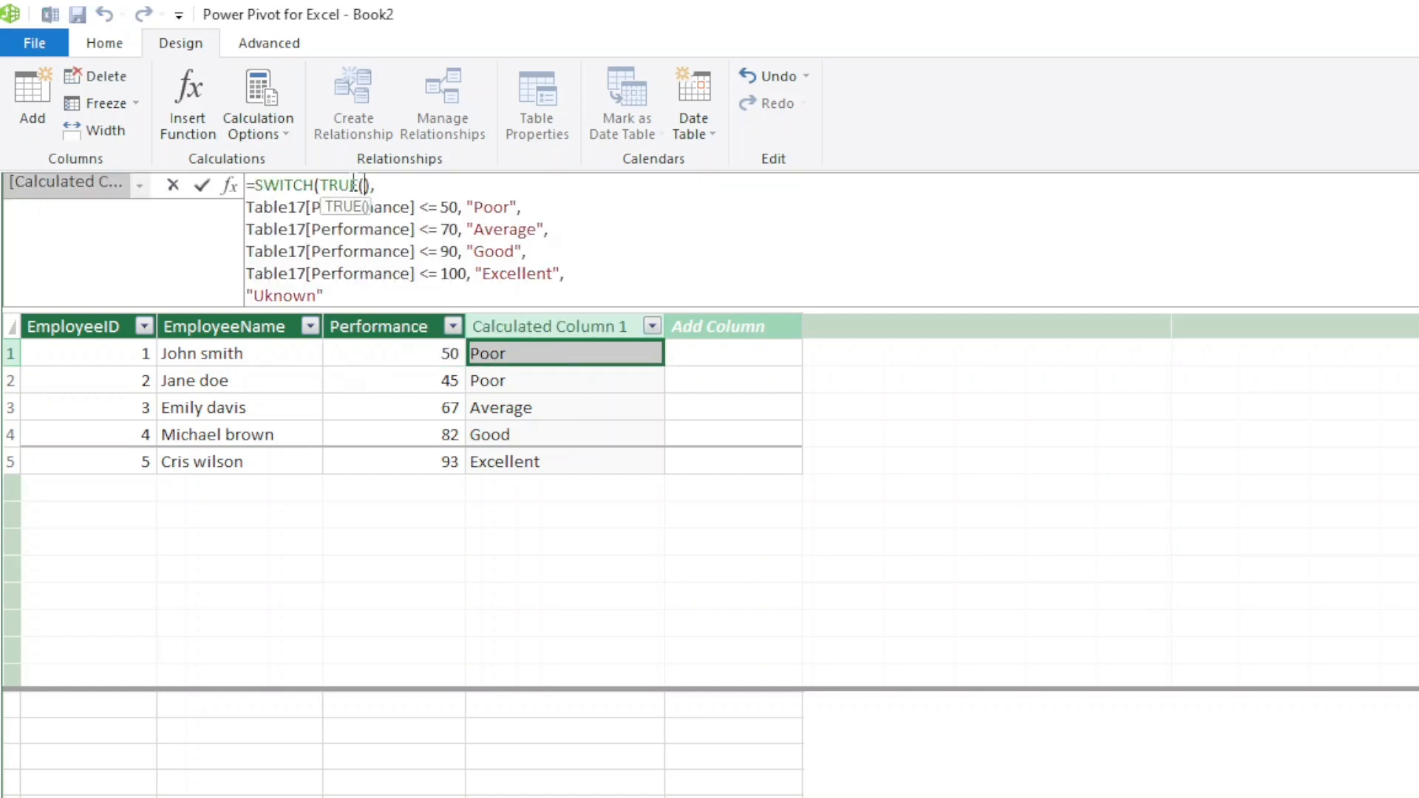